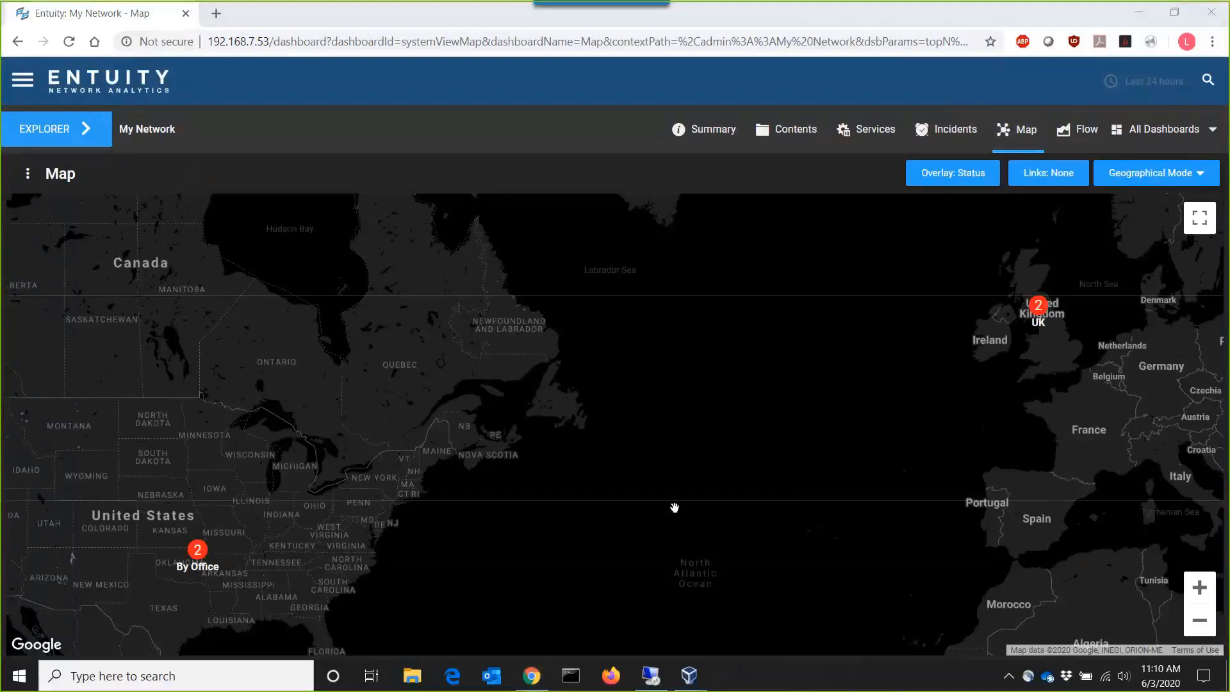
- Drill down the map from the UK view through the southern England cluster to London and show the British Museum details
left_click(1038, 310)
mouse_move(1039, 308)
left_click(1039, 308)
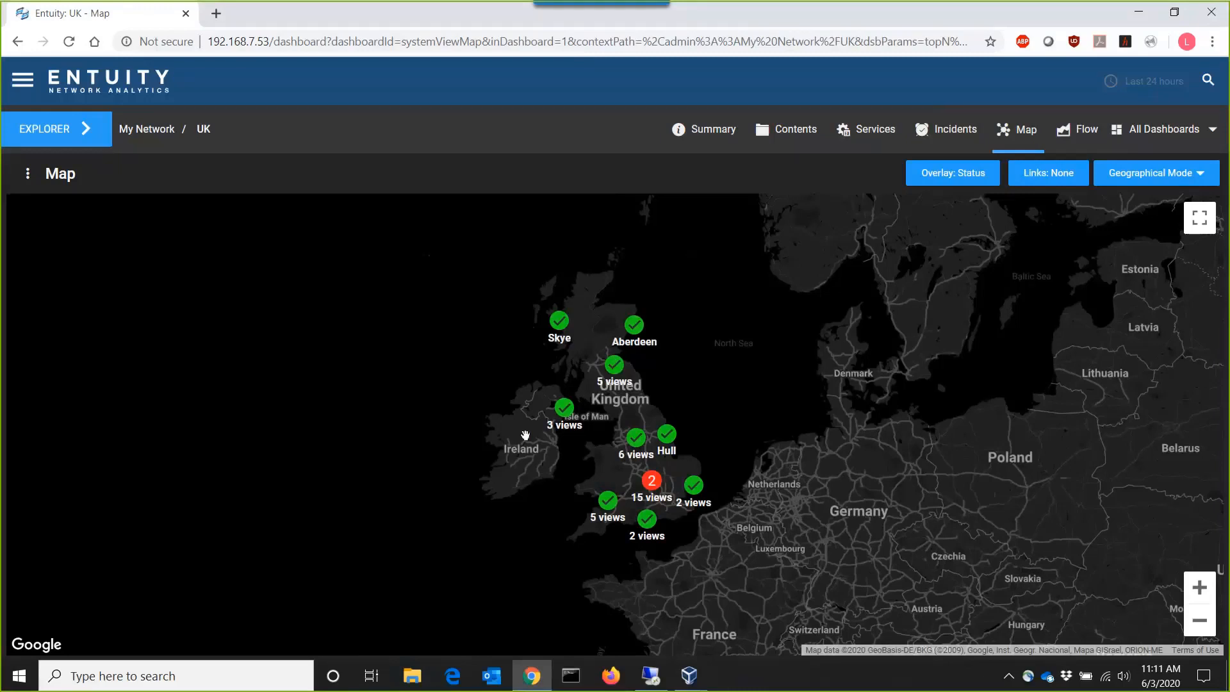
left_click(652, 498)
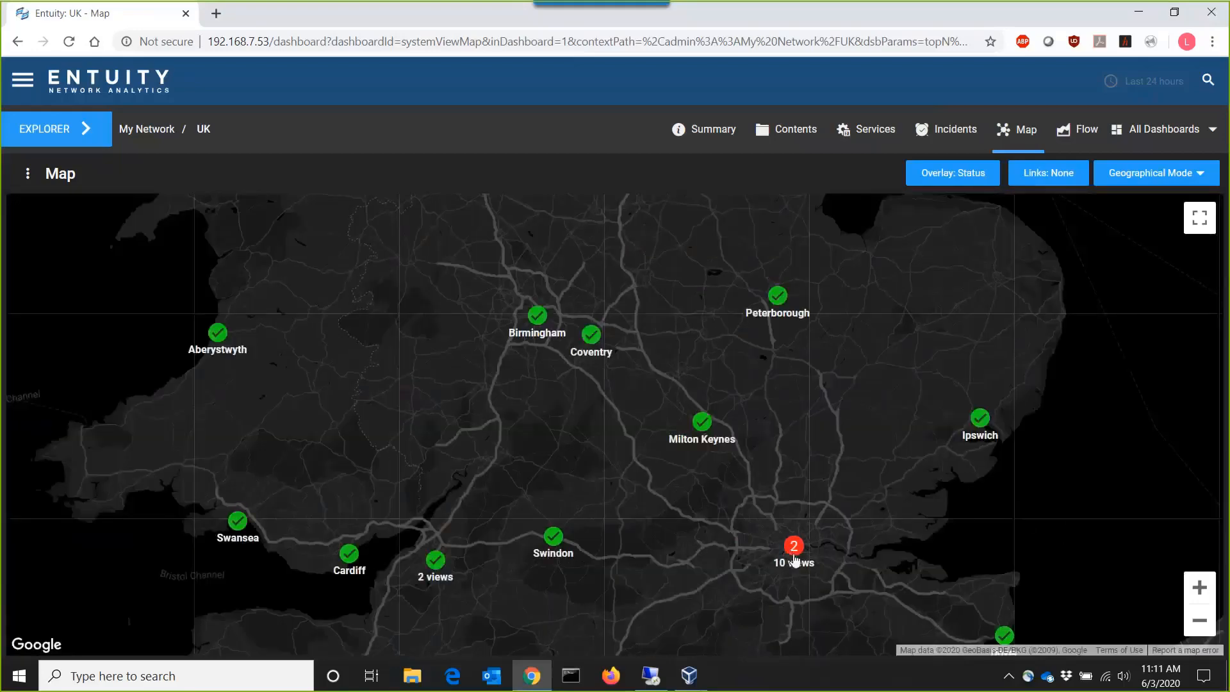
mouse_move(796, 559)
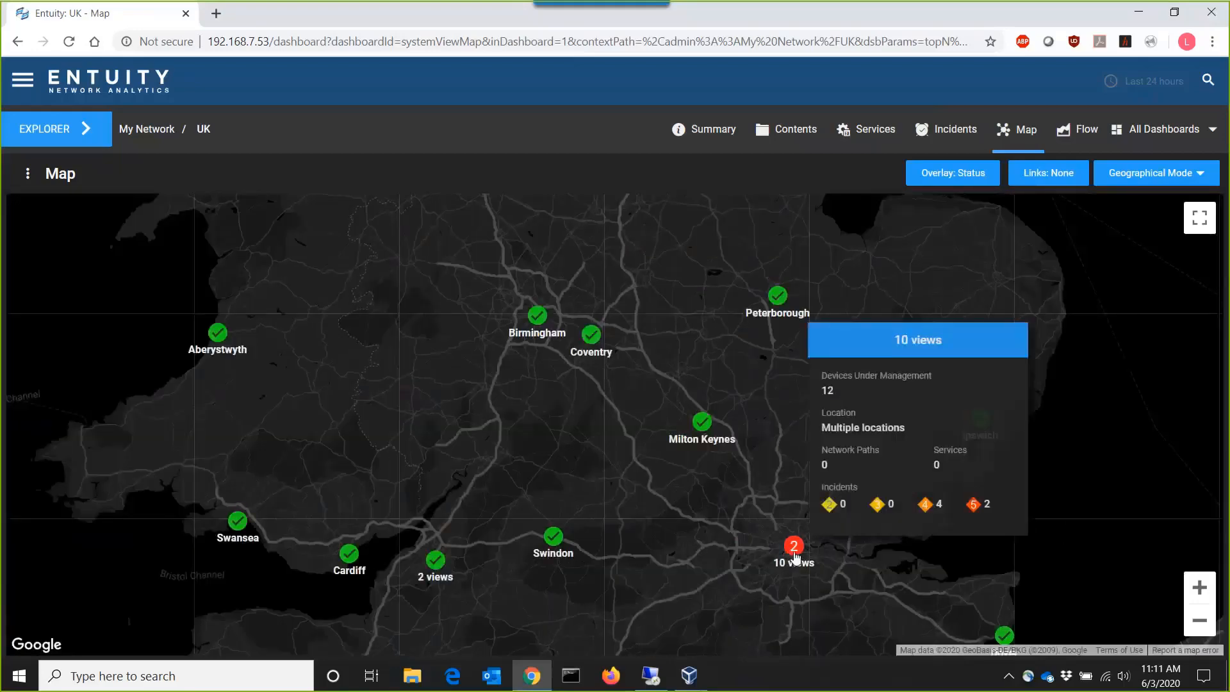
left_click(794, 556)
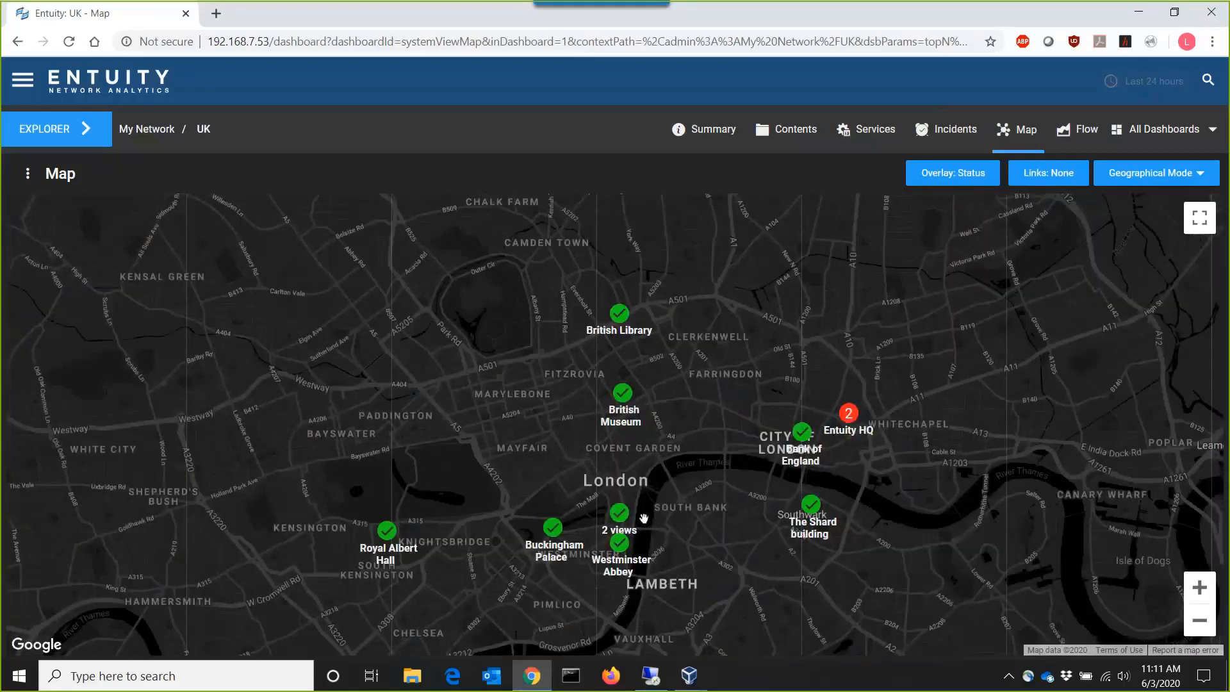
mouse_move(625, 392)
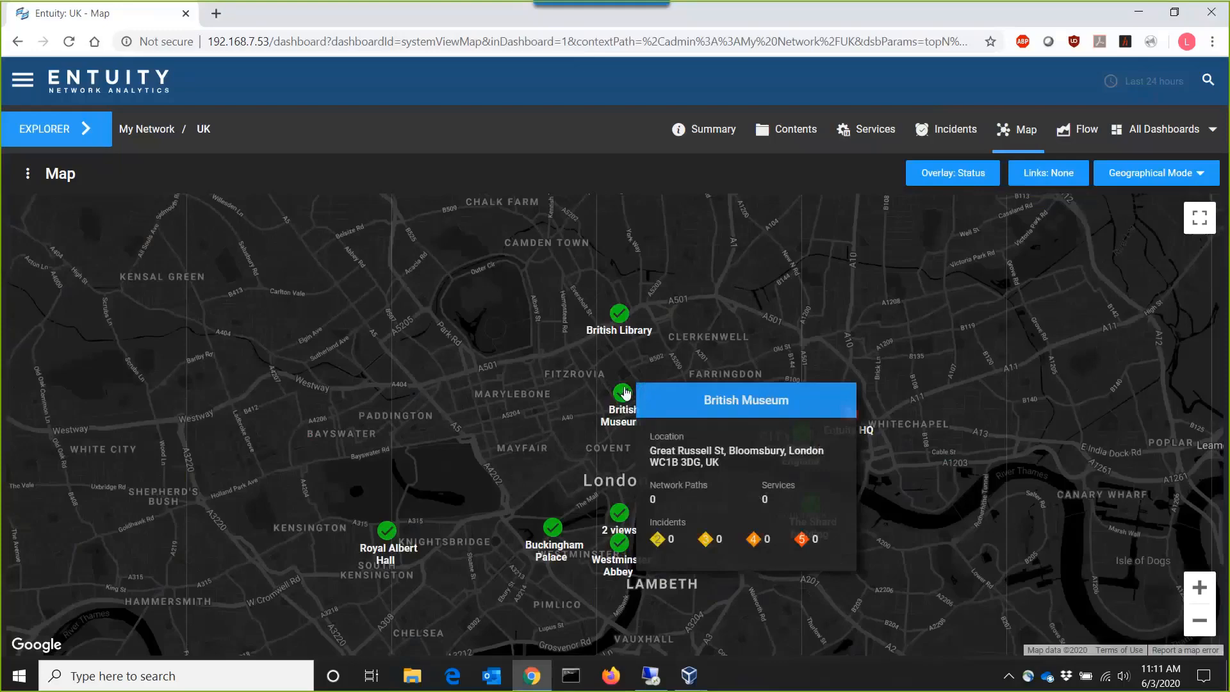
- Return to the My Network map and start a new view under it named Brazil
left_click(141, 137)
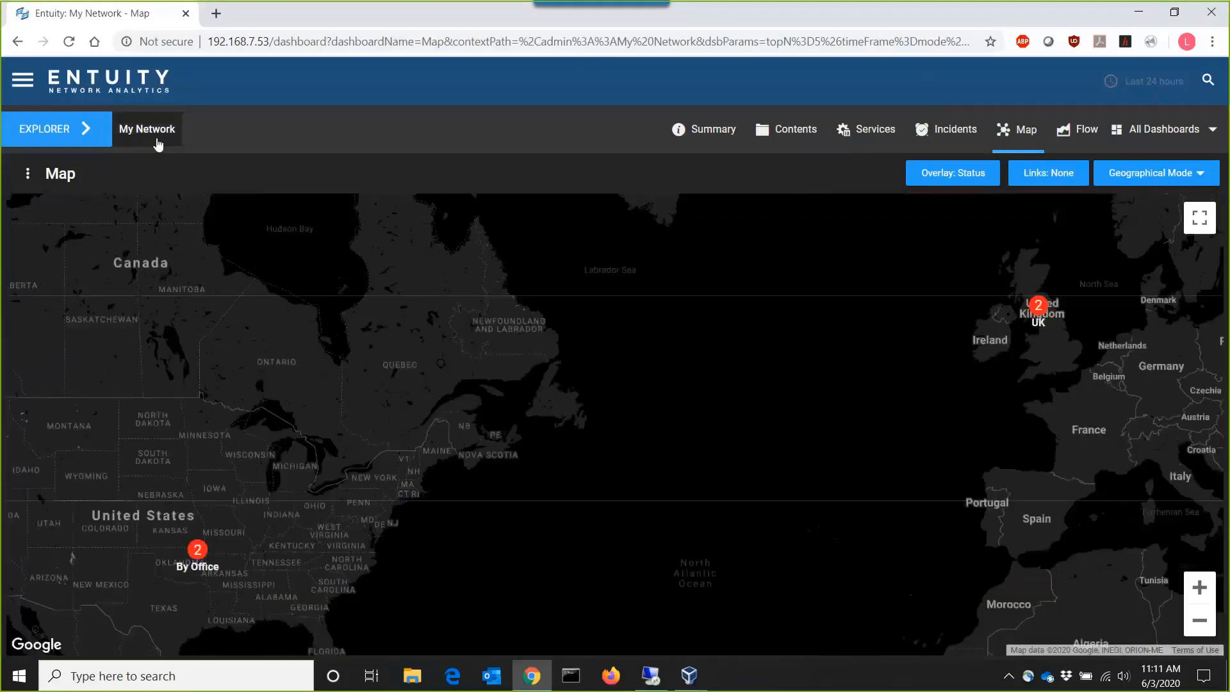
left_click(159, 142)
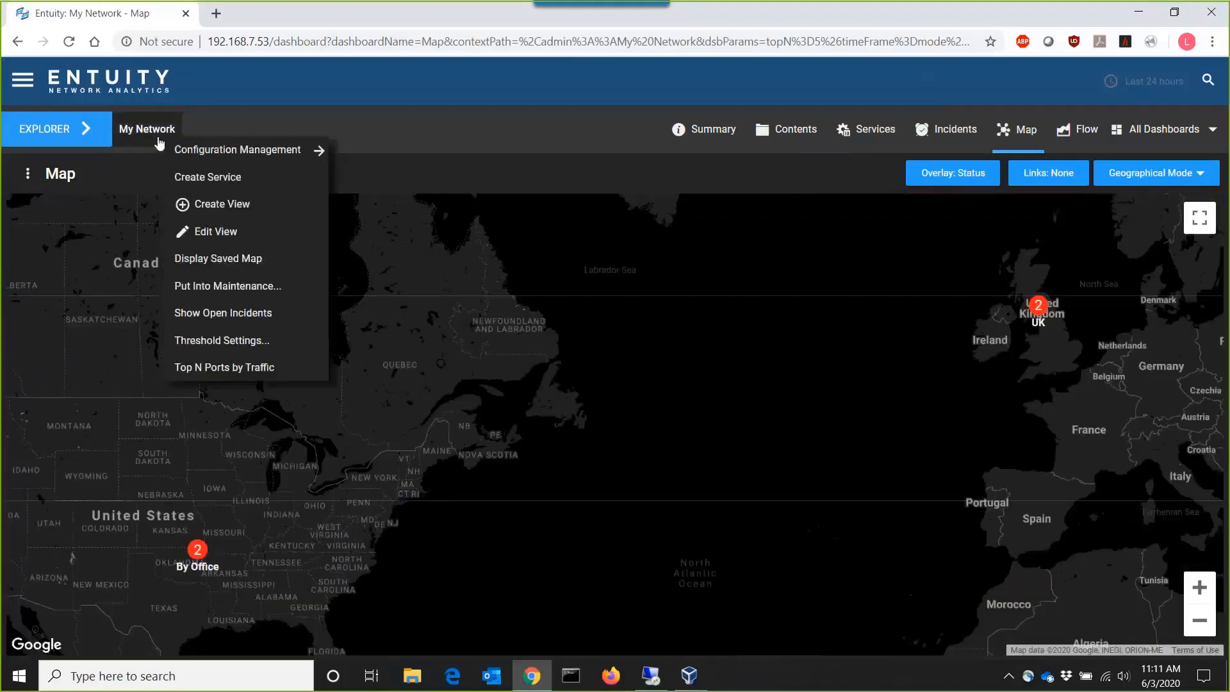
left_click(184, 201)
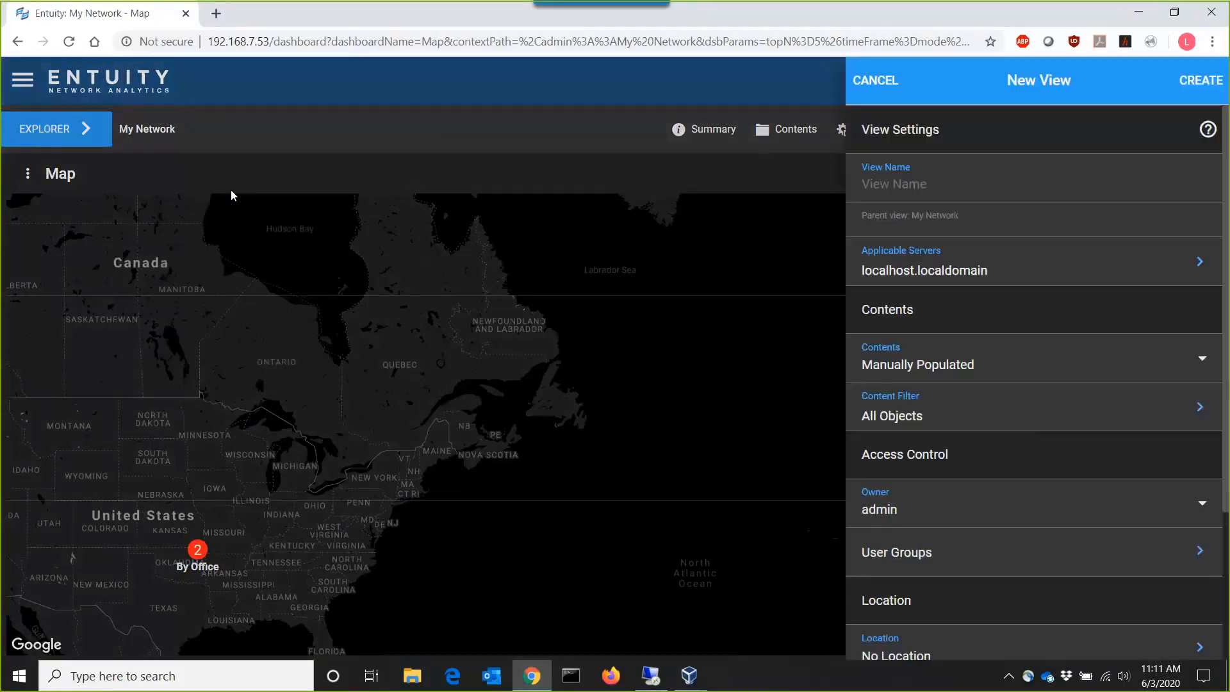
type("Brazil")
- Set the new view's location to Brazil and create the view
scroll(983, 358, "down", 1)
scroll(983, 355, "down", 2)
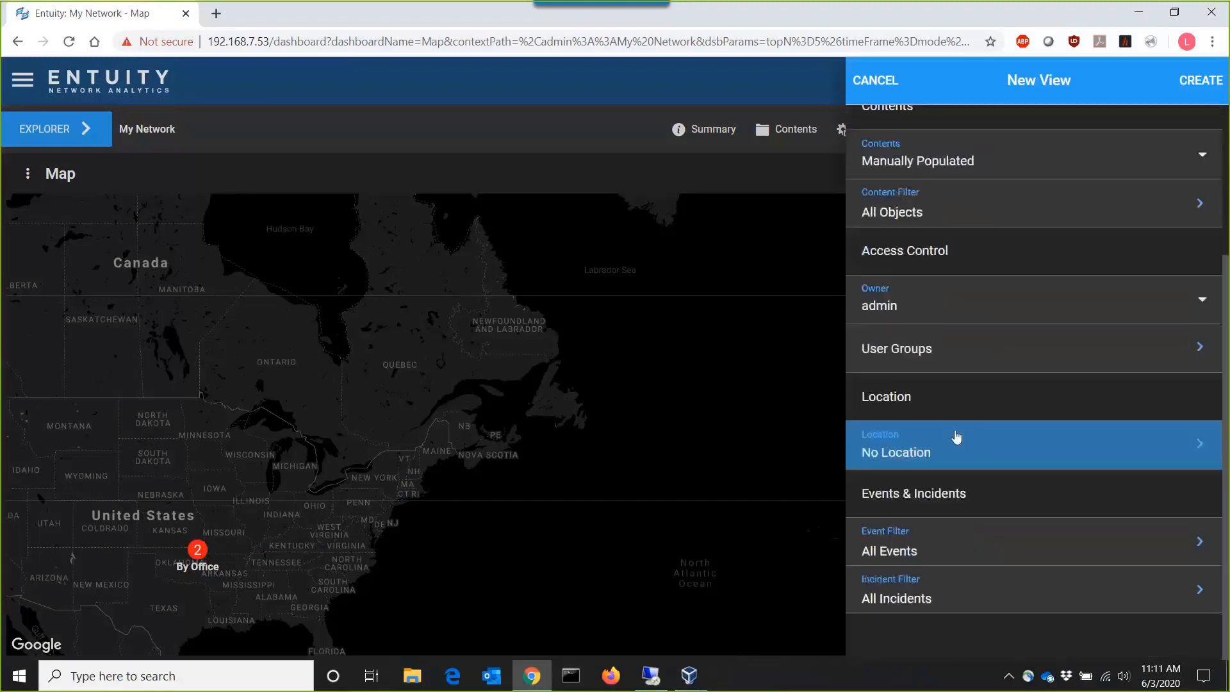
left_click(913, 456)
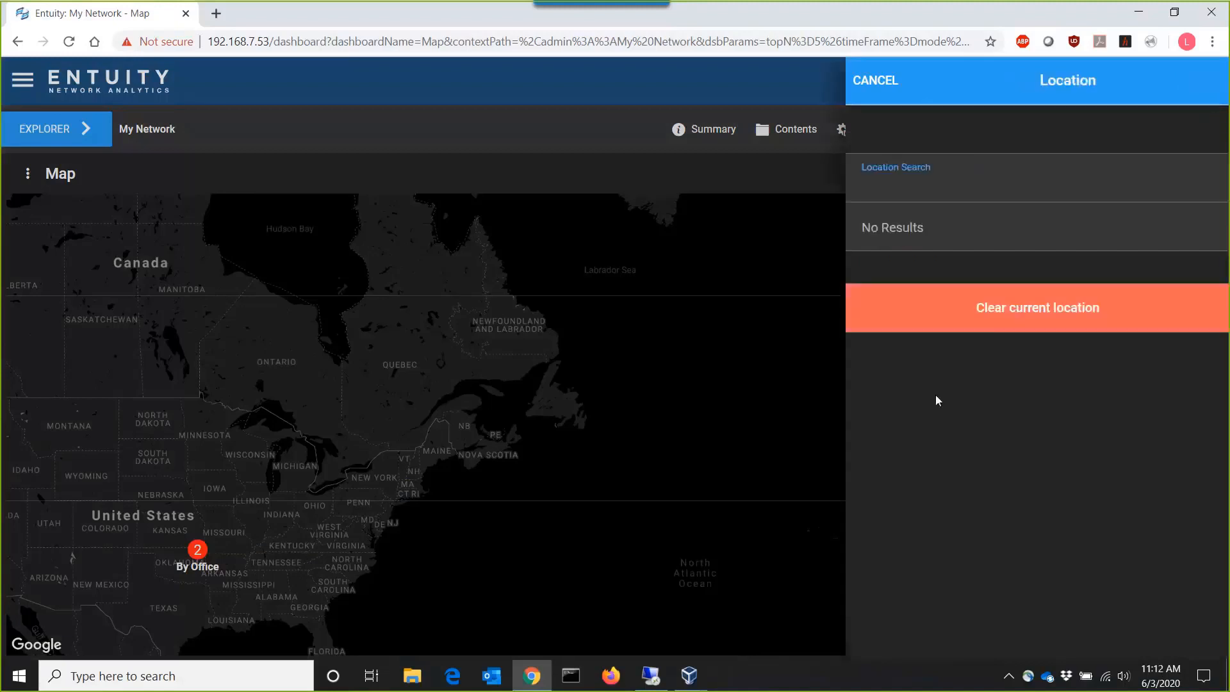
left_click(1014, 164)
type("Brazi")
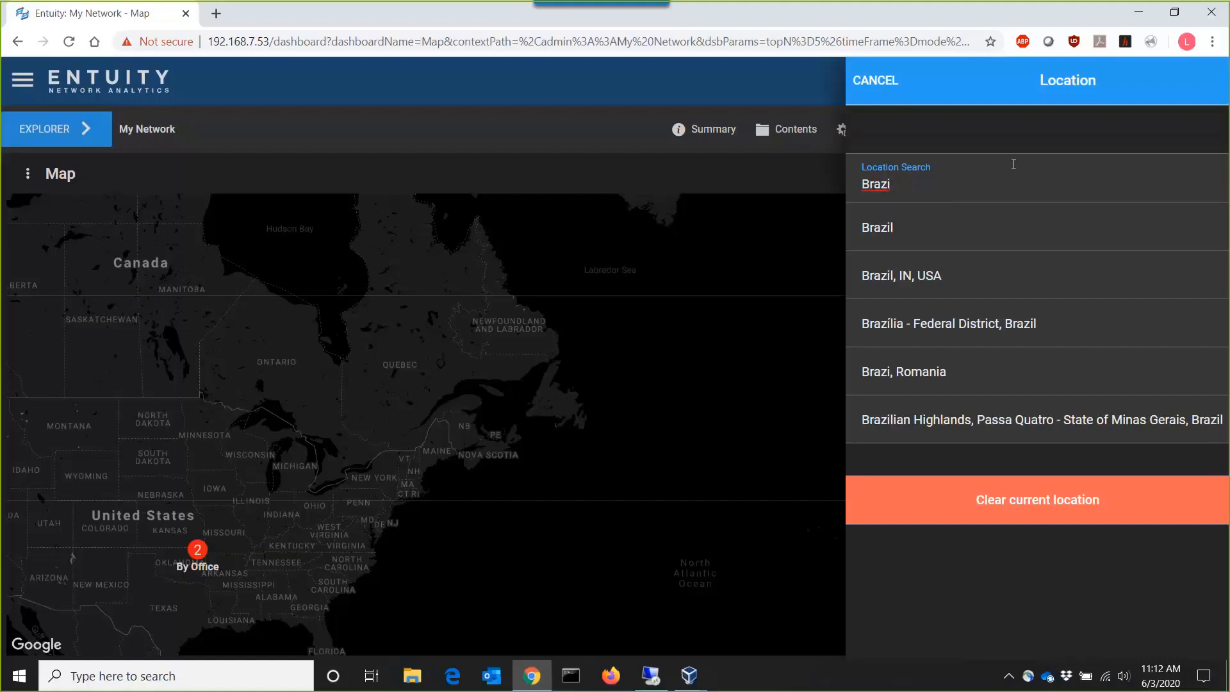
left_click(881, 237)
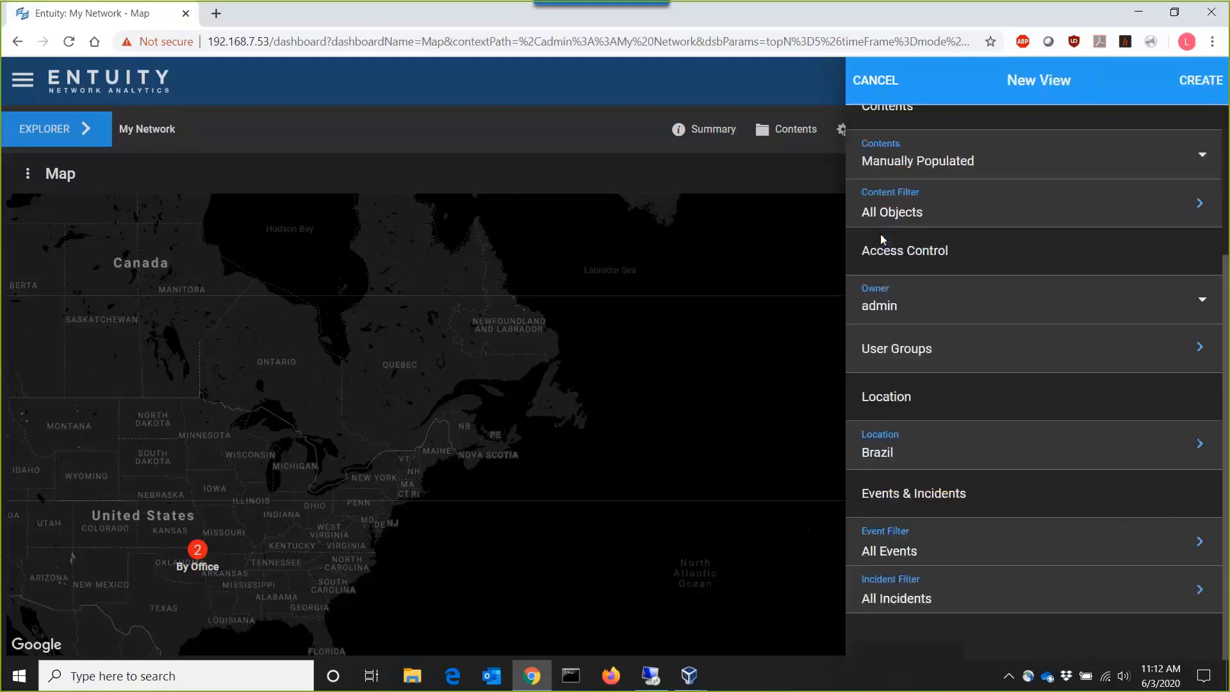
left_click(1225, 90)
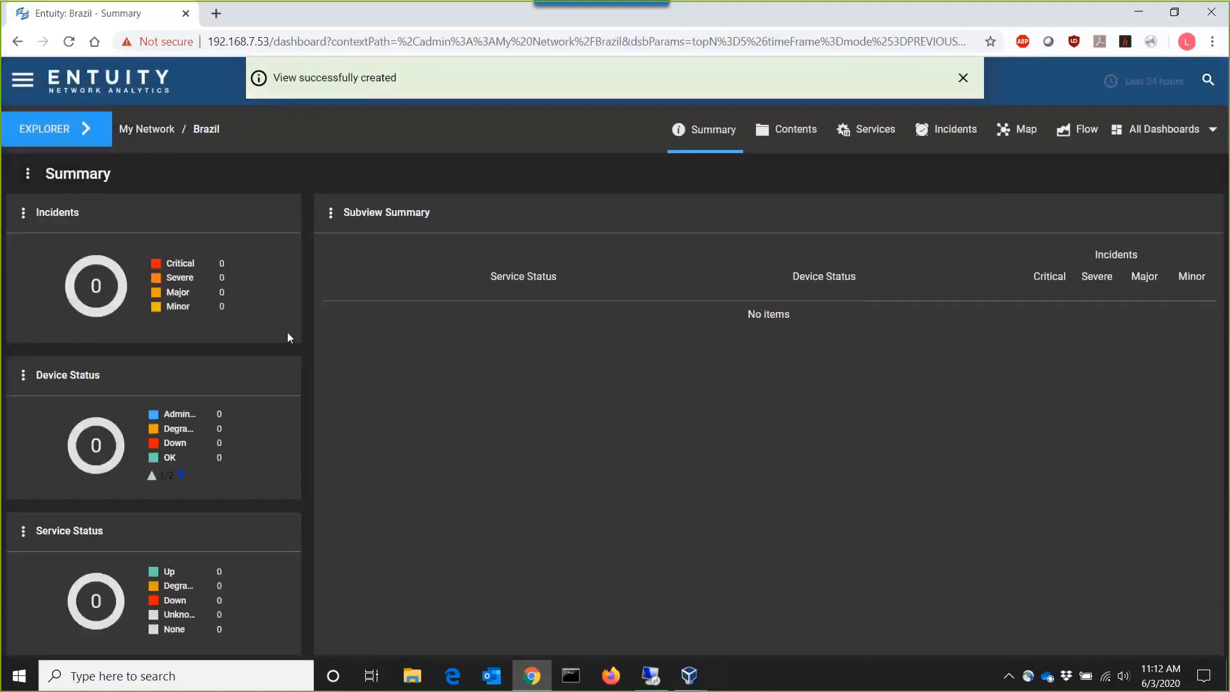
- Start a new child view under Brazil and name it Sao Paulo
left_click(198, 139)
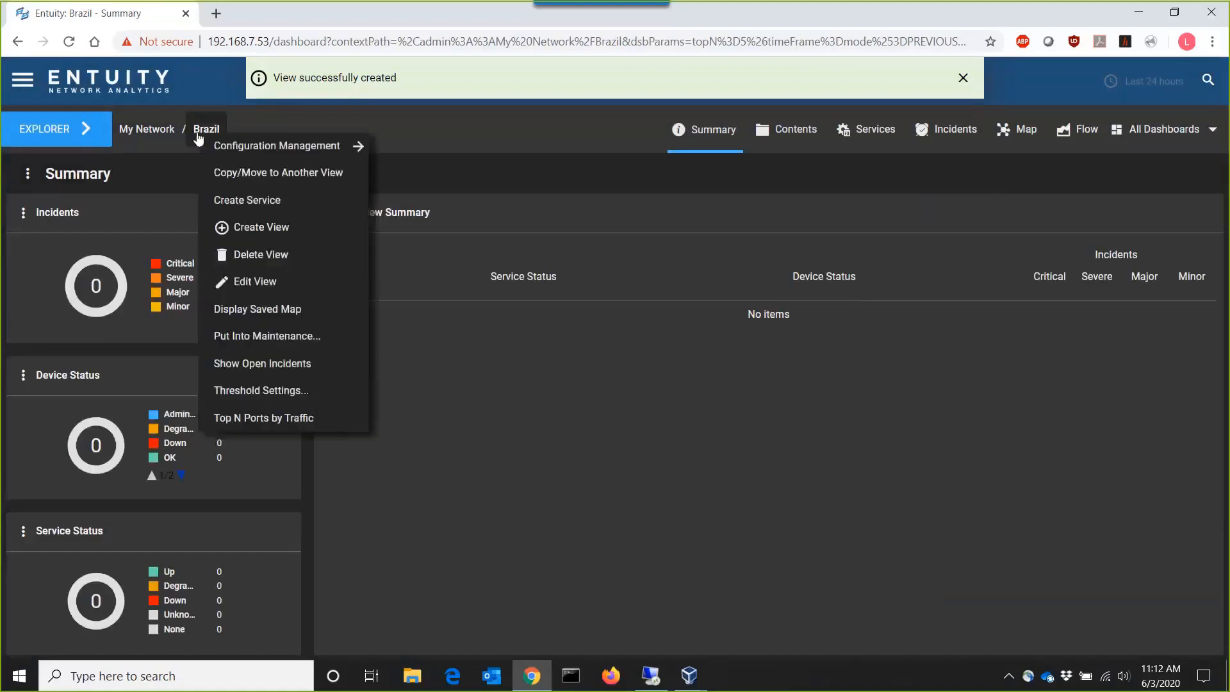
left_click(225, 232)
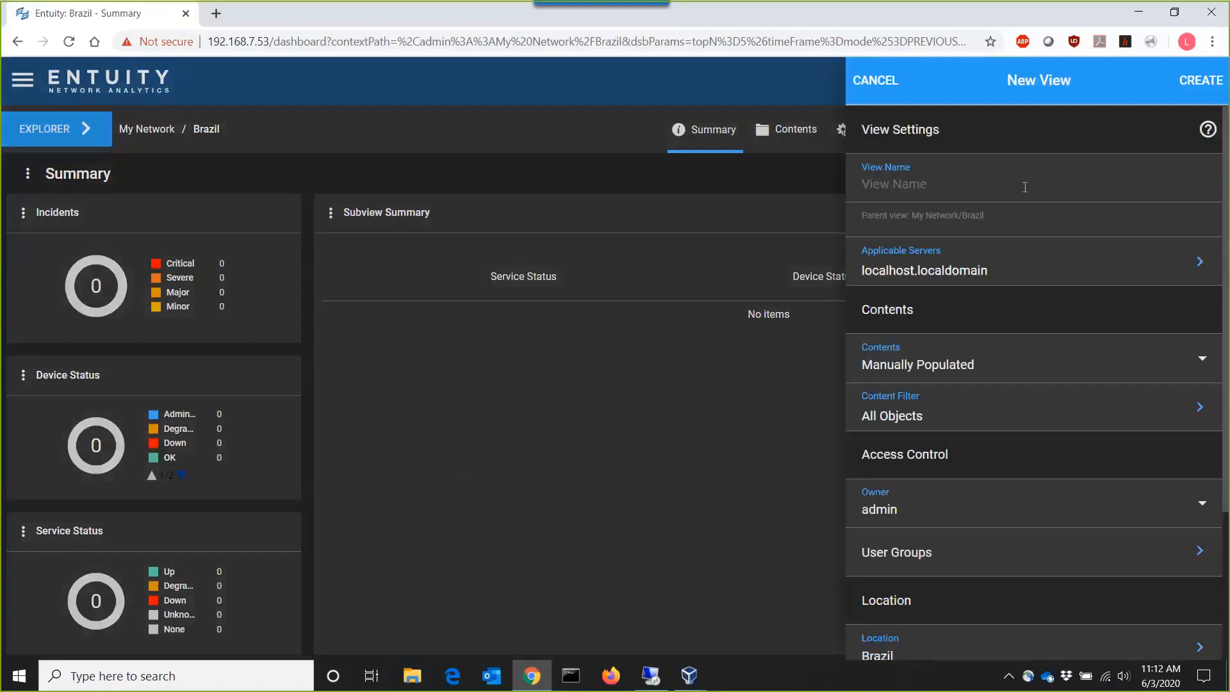
type("Sao Paulo")
- Set the Sao Paulo view's contents to Based on Union of the Views, with My Network/All Objects as the base view
left_click(994, 378)
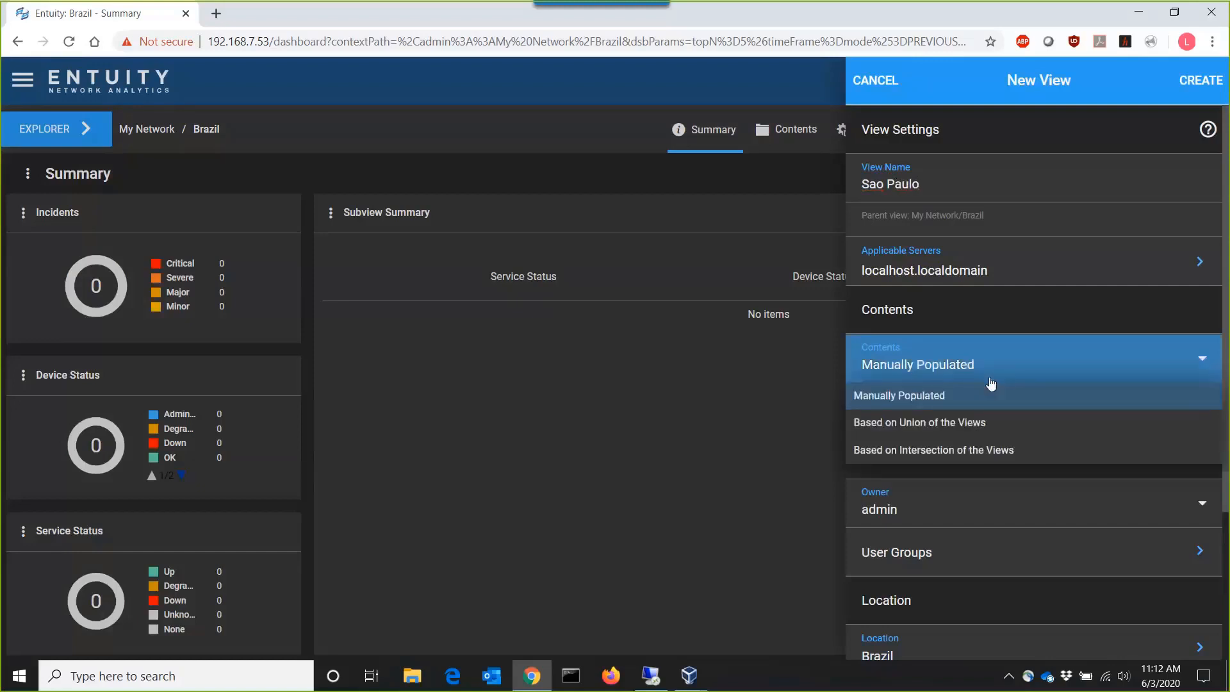
left_click(963, 420)
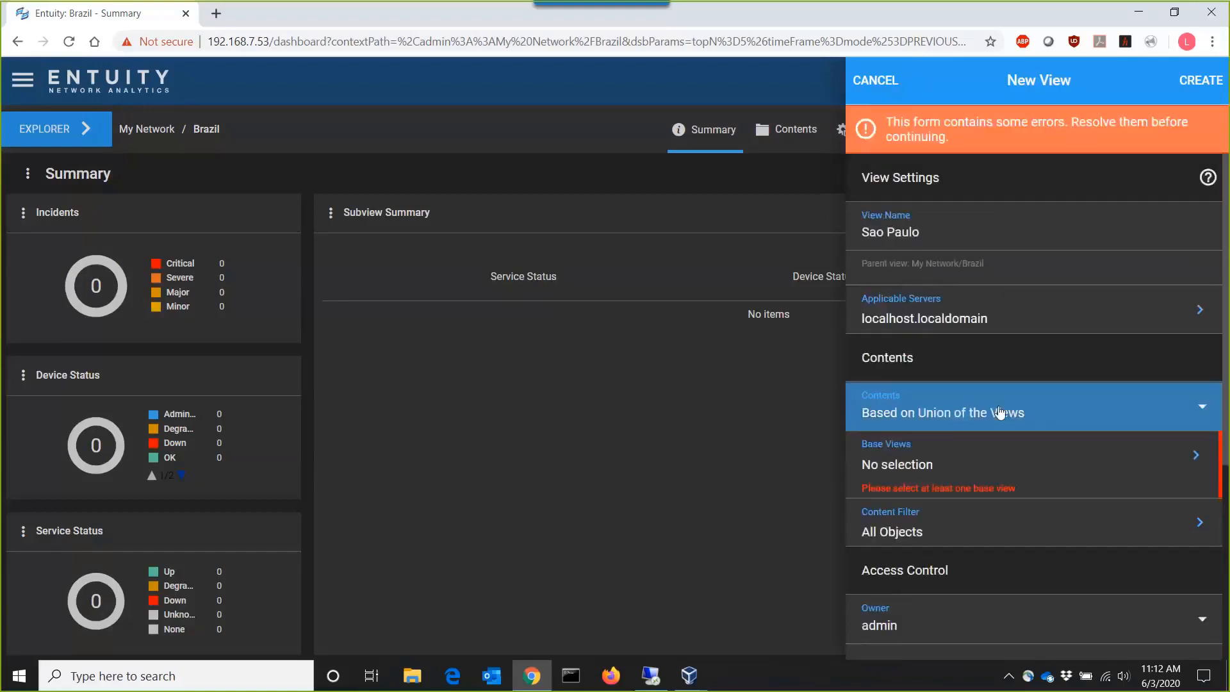
left_click(951, 470)
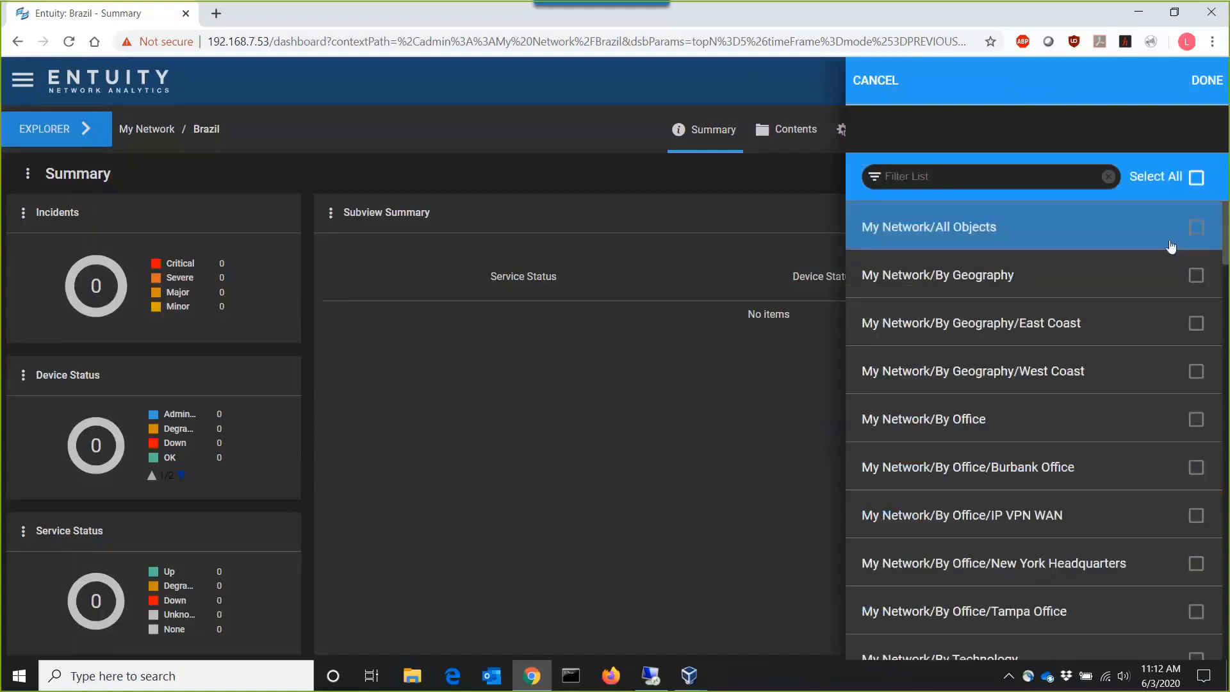
left_click(1194, 231)
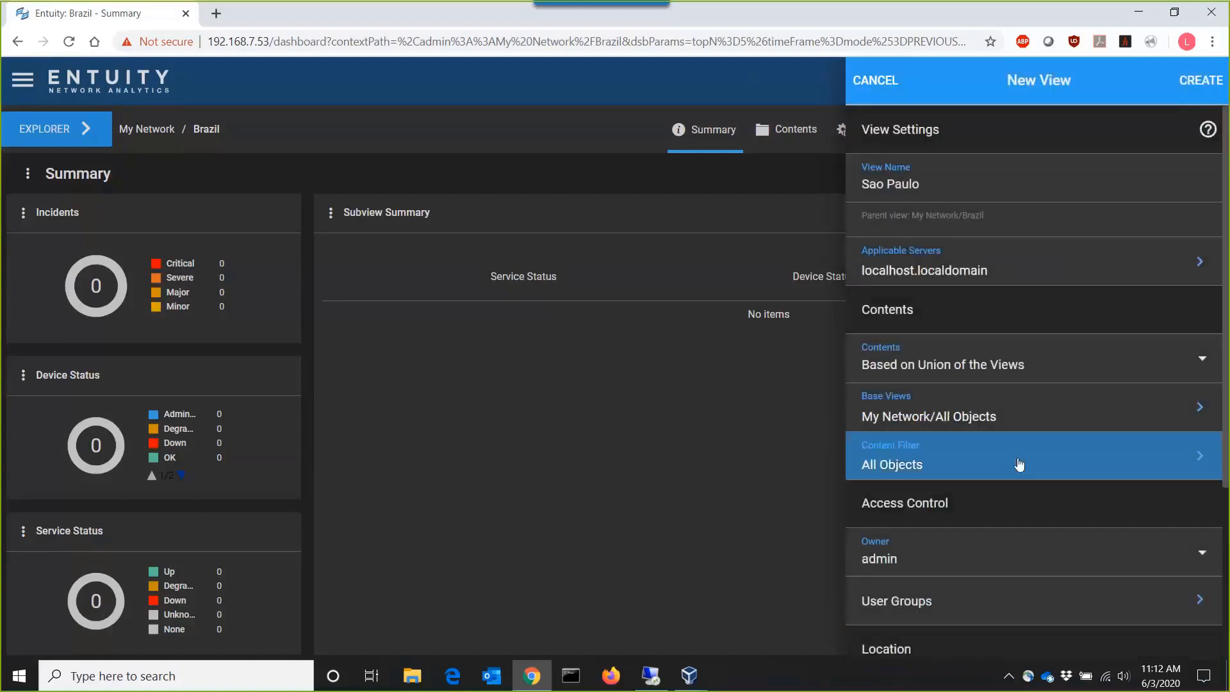
- Change the Sao Paulo view's content filter to Burbank
left_click(1160, 469)
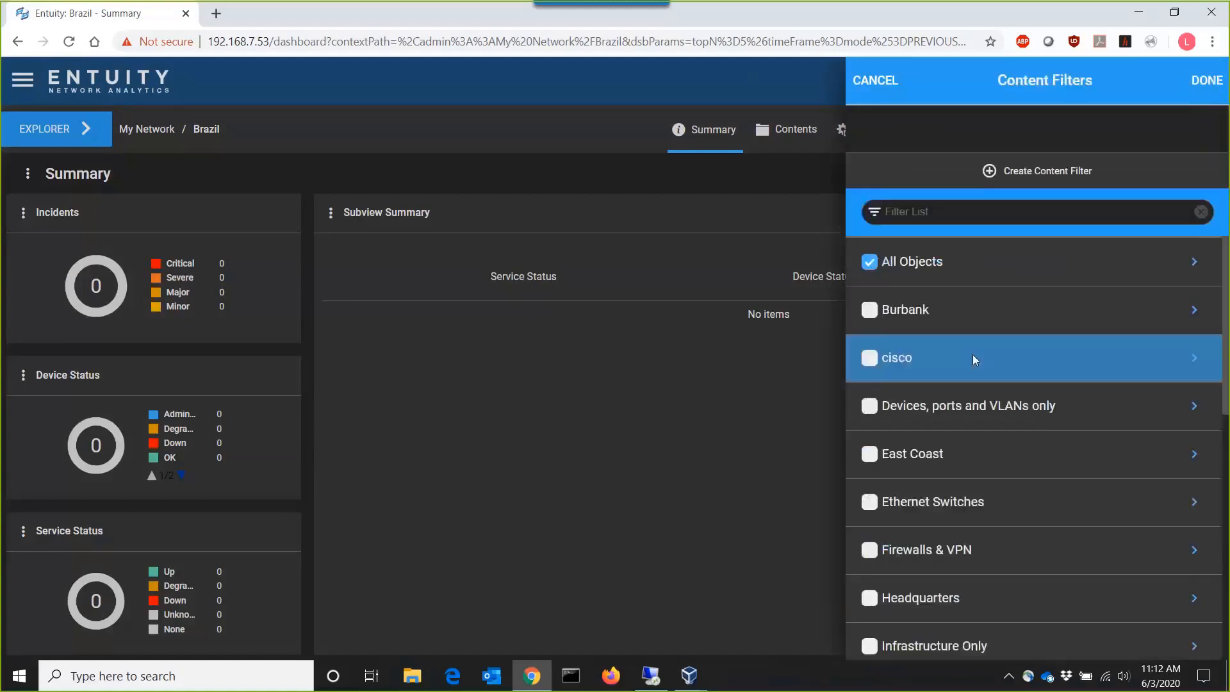
left_click(857, 327)
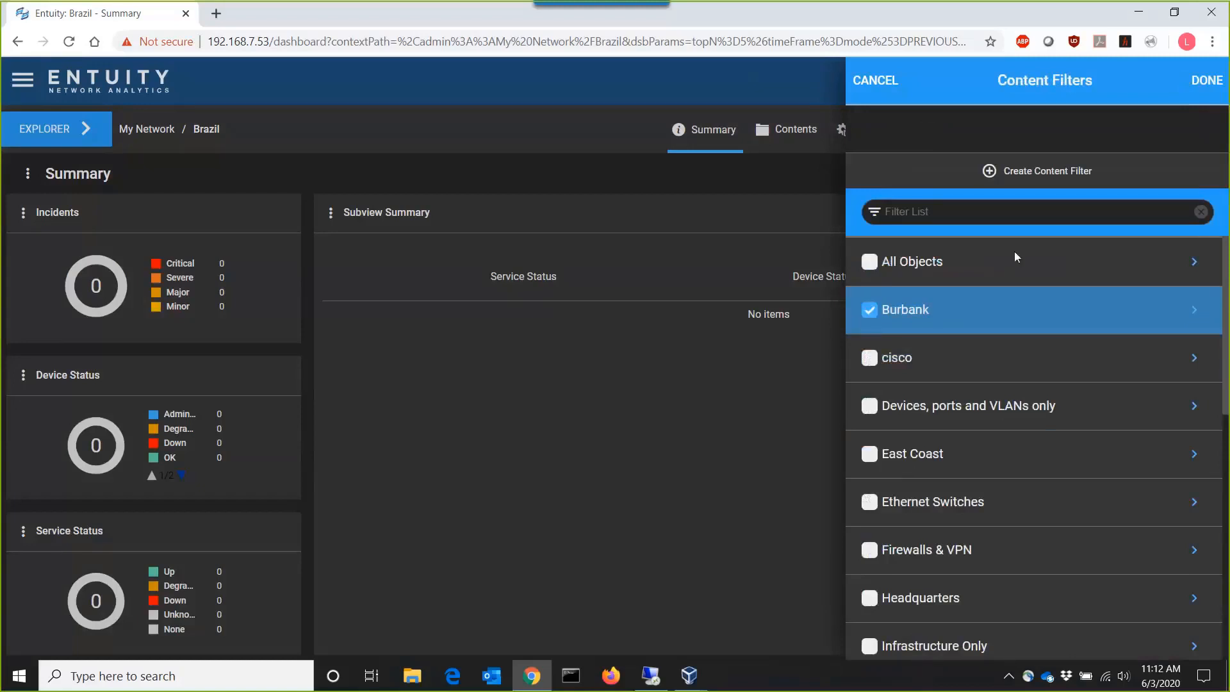
left_click(1207, 80)
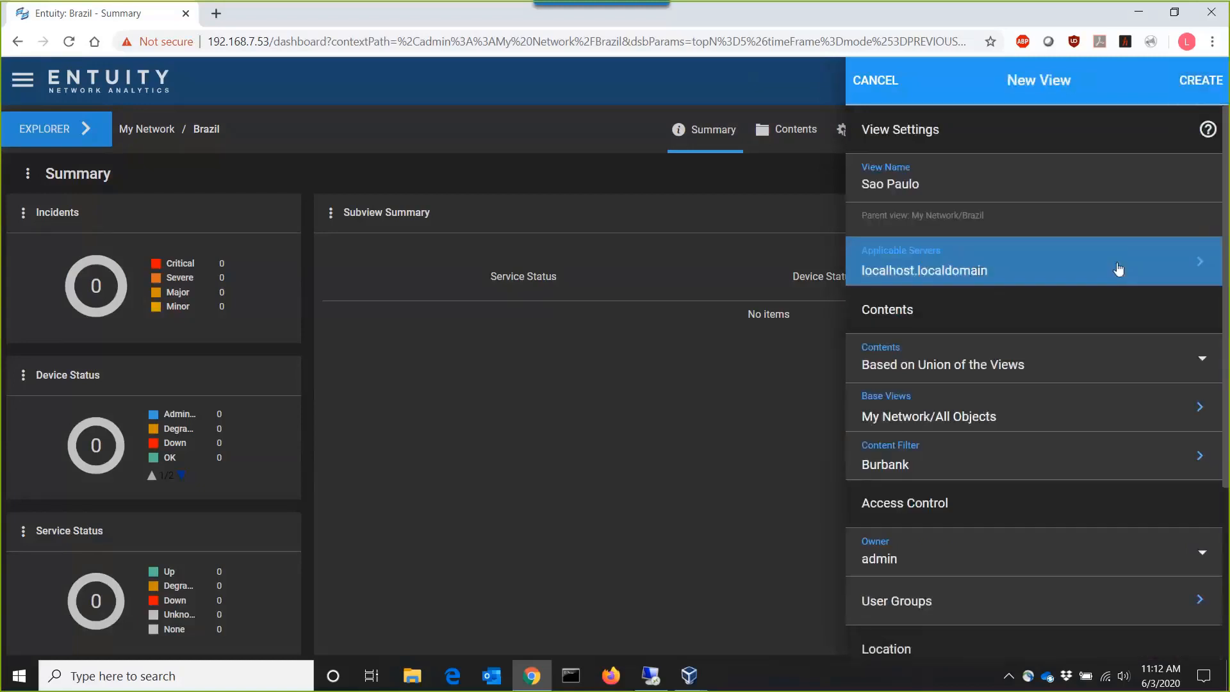
- Set the location to São Paulo, State of São Paulo, Brazil, and create the Sao Paulo view
scroll(1102, 294, "down", 2)
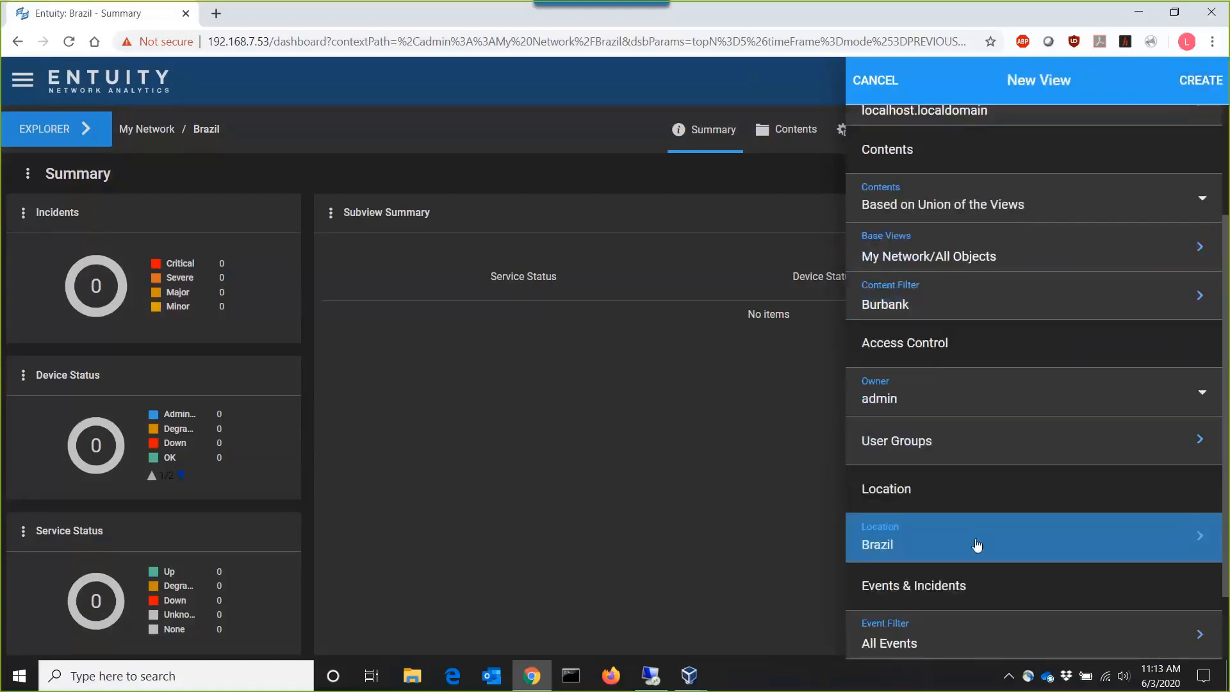
left_click(975, 539)
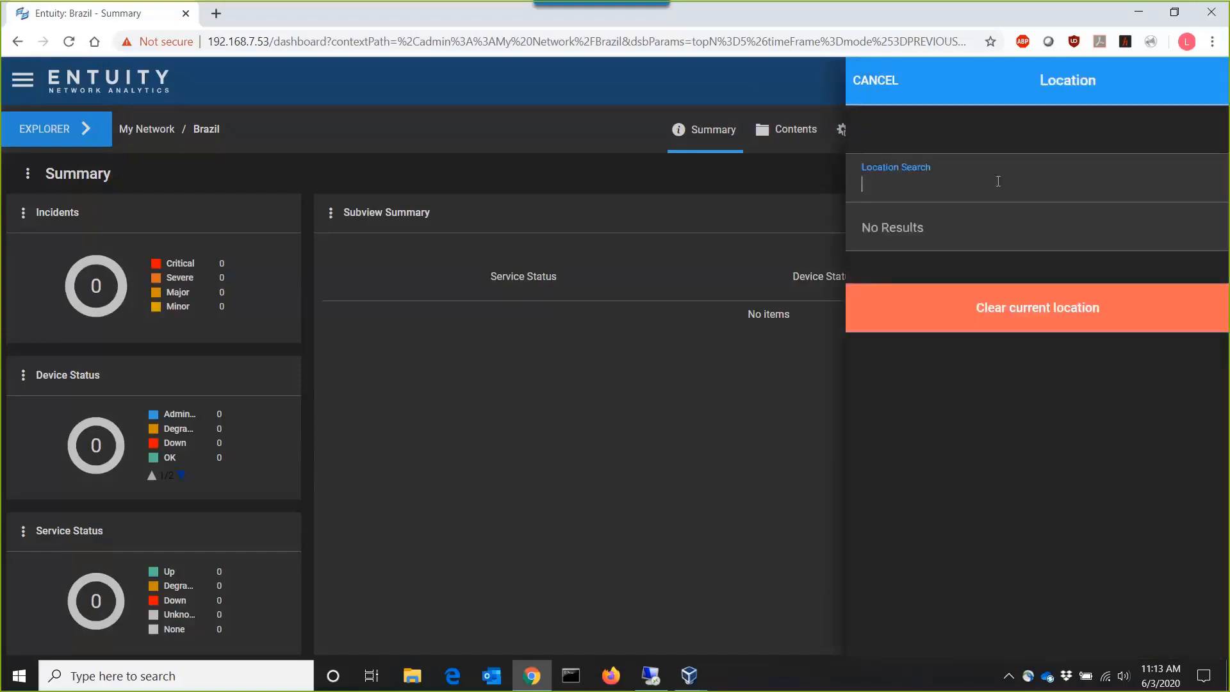
type("State ")
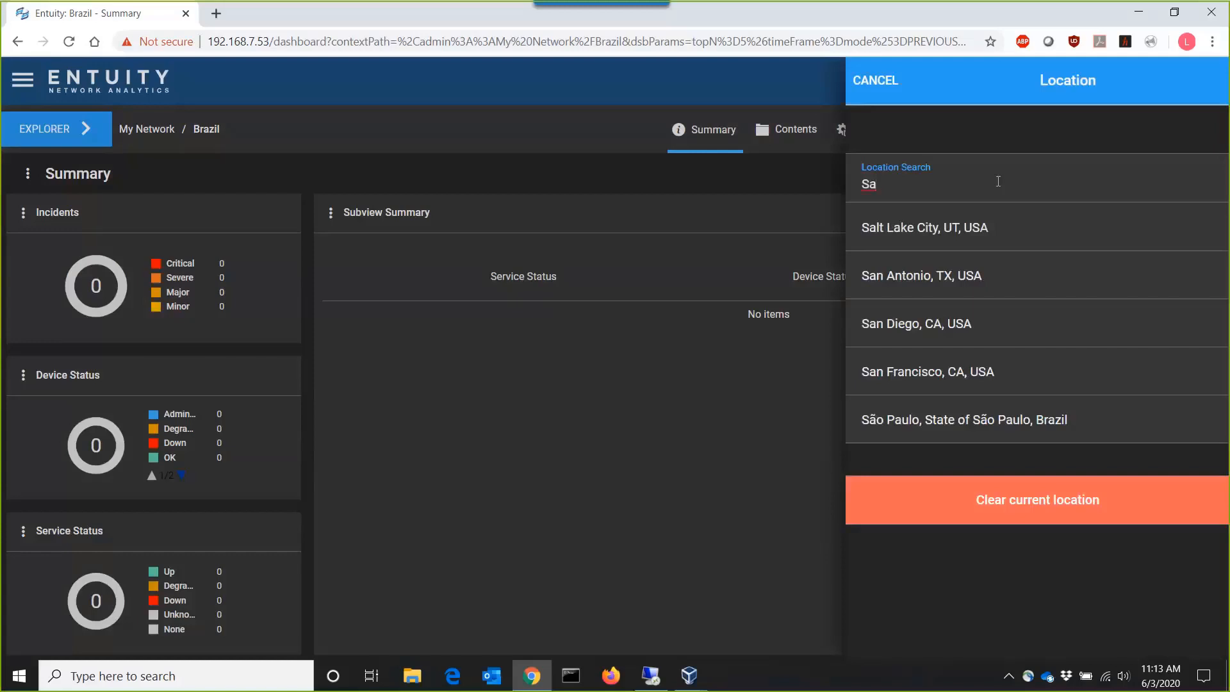
type("o")
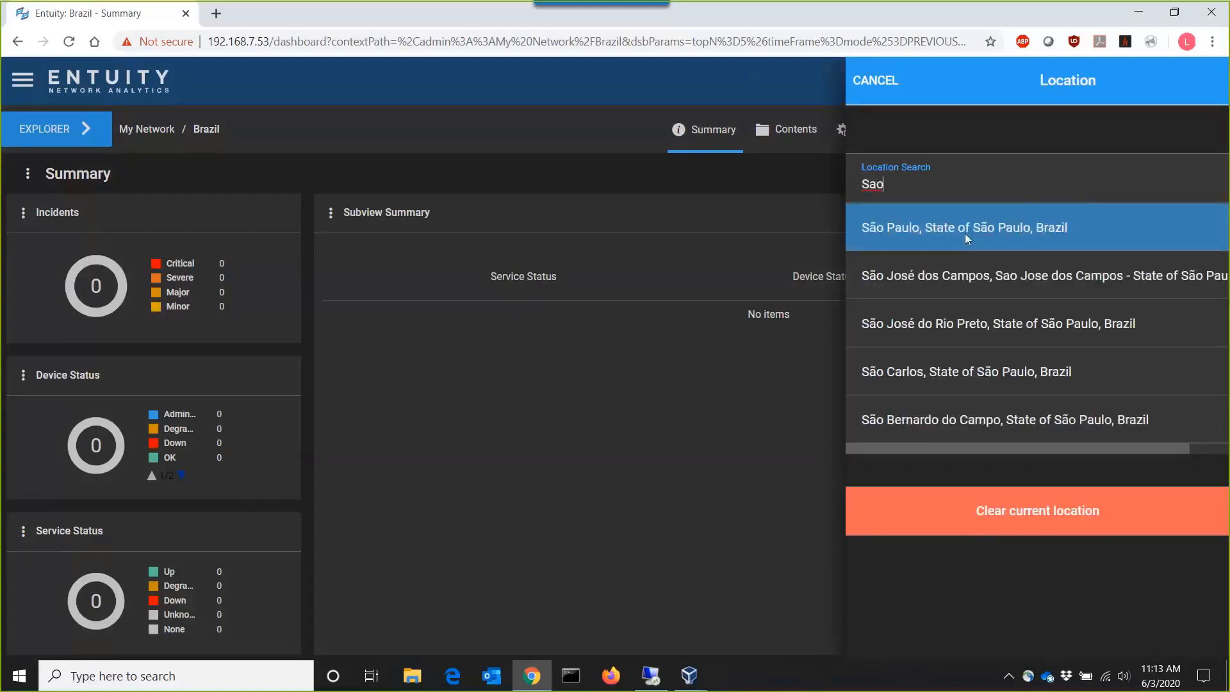
left_click(965, 233)
left_click(1193, 87)
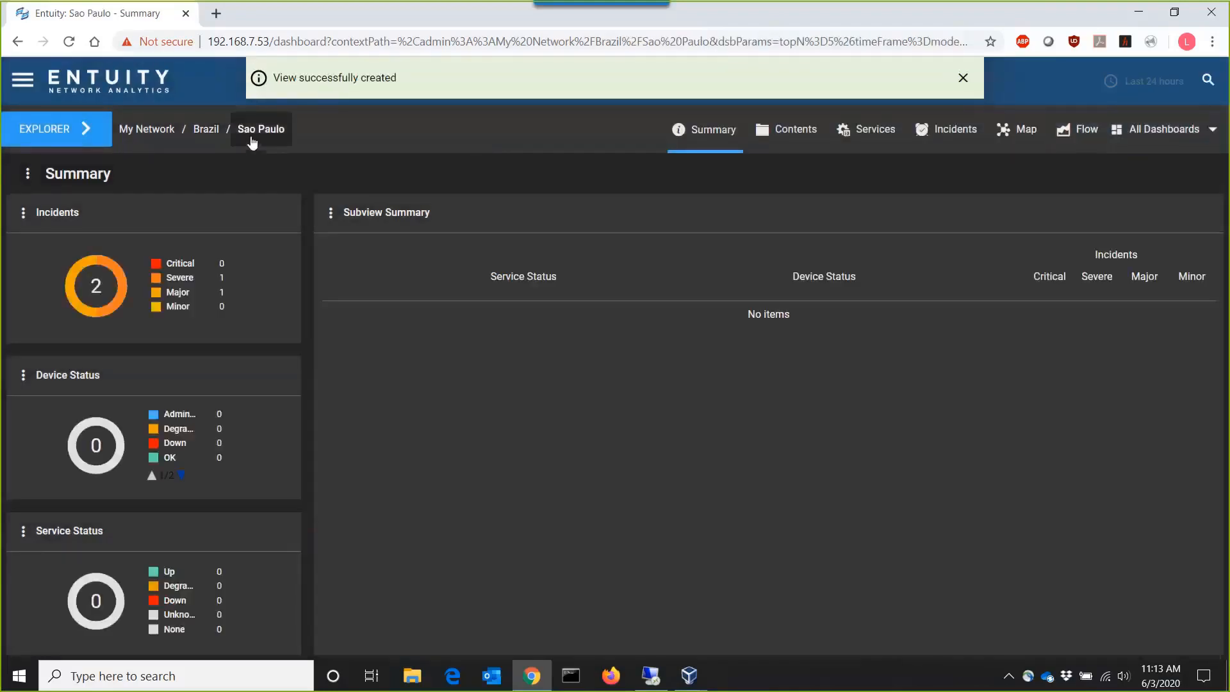
- Return to the Brazil view and start another child view under it named Rio de Janeiro
left_click(215, 138)
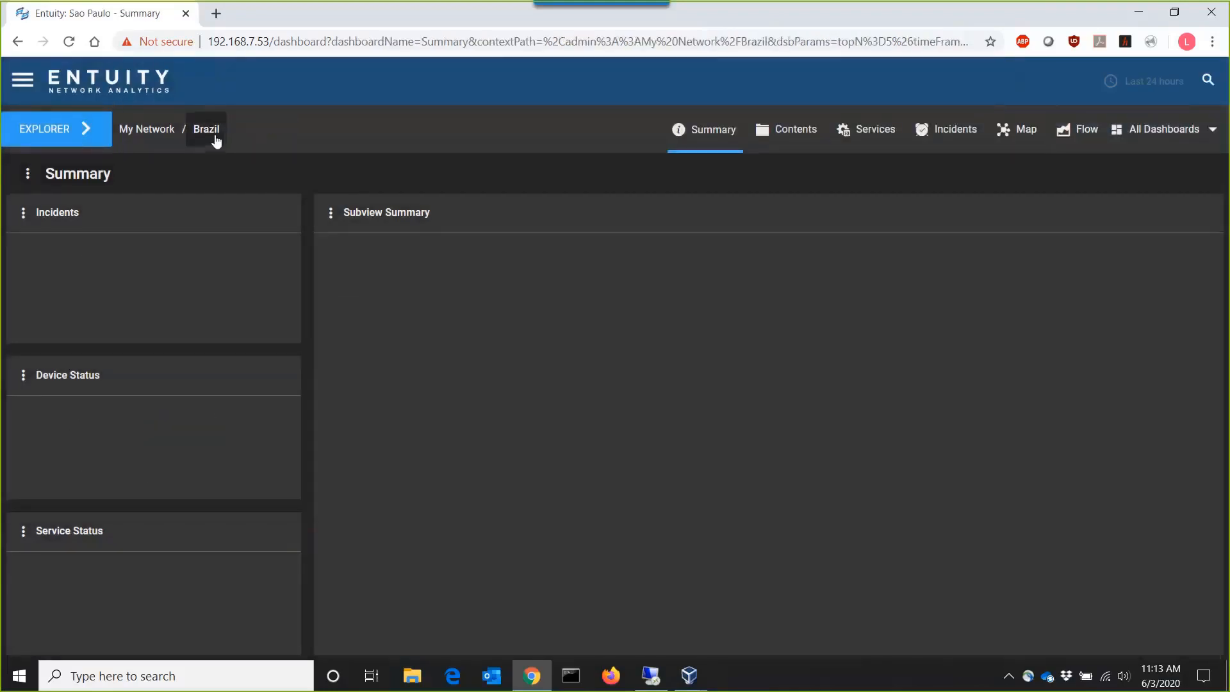
left_click(216, 139)
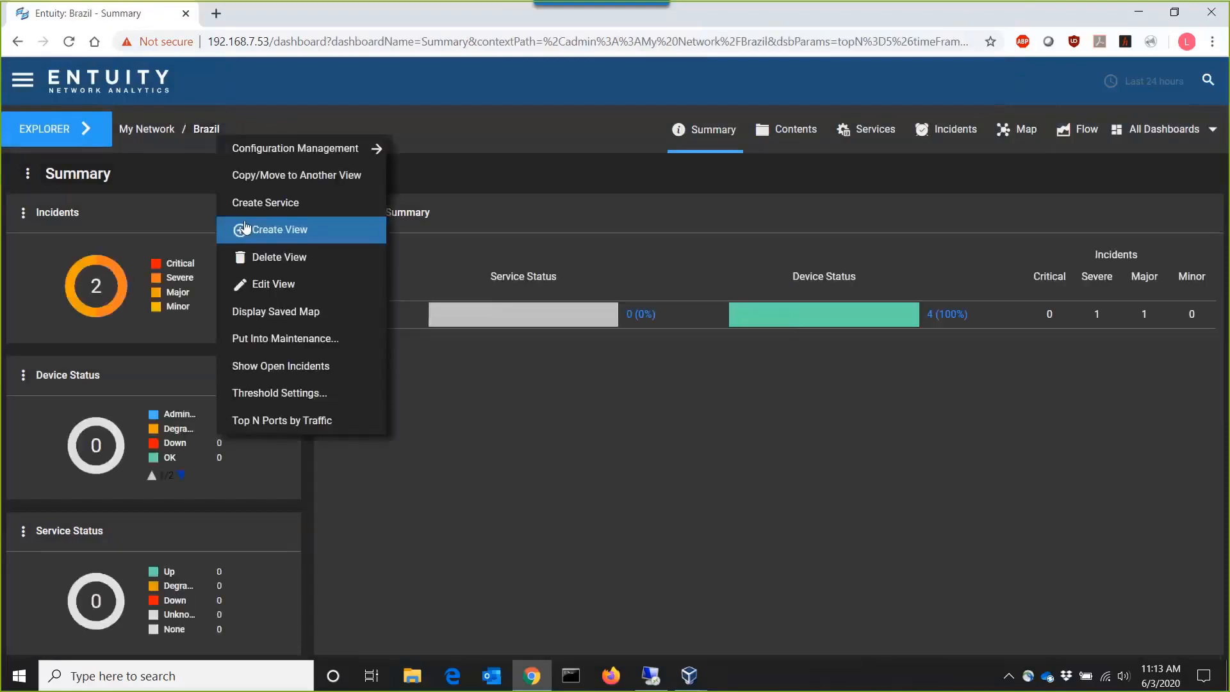
left_click(244, 227)
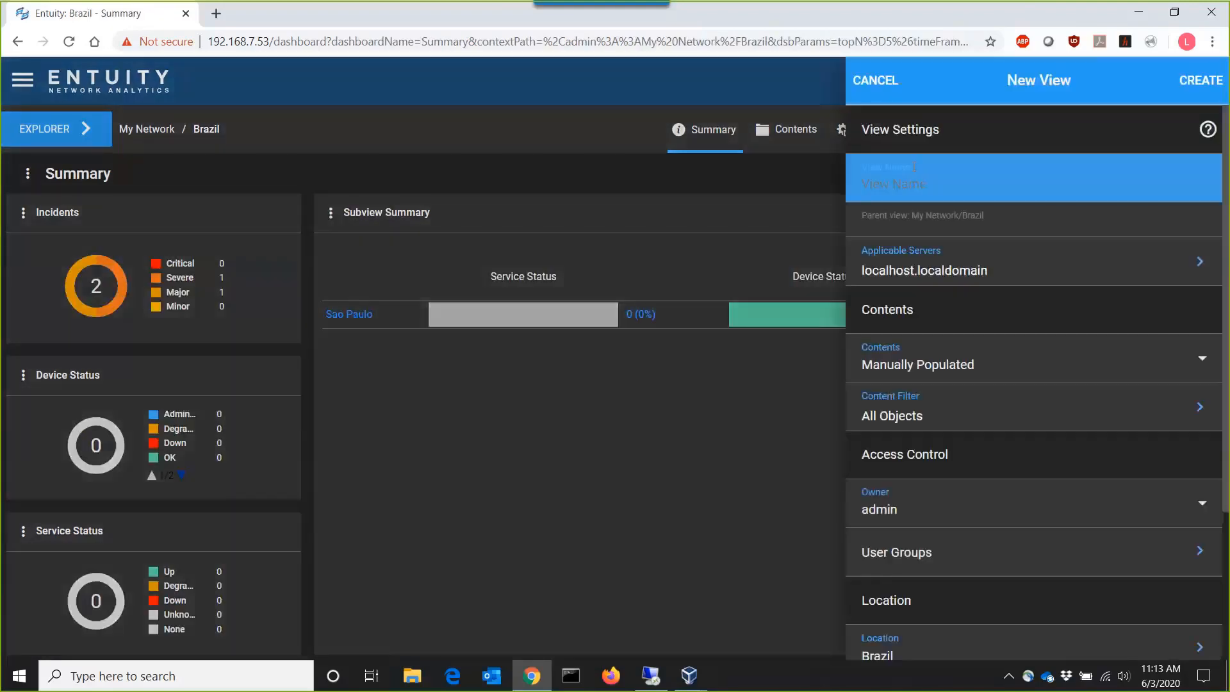
left_click(909, 169)
type("Rioj")
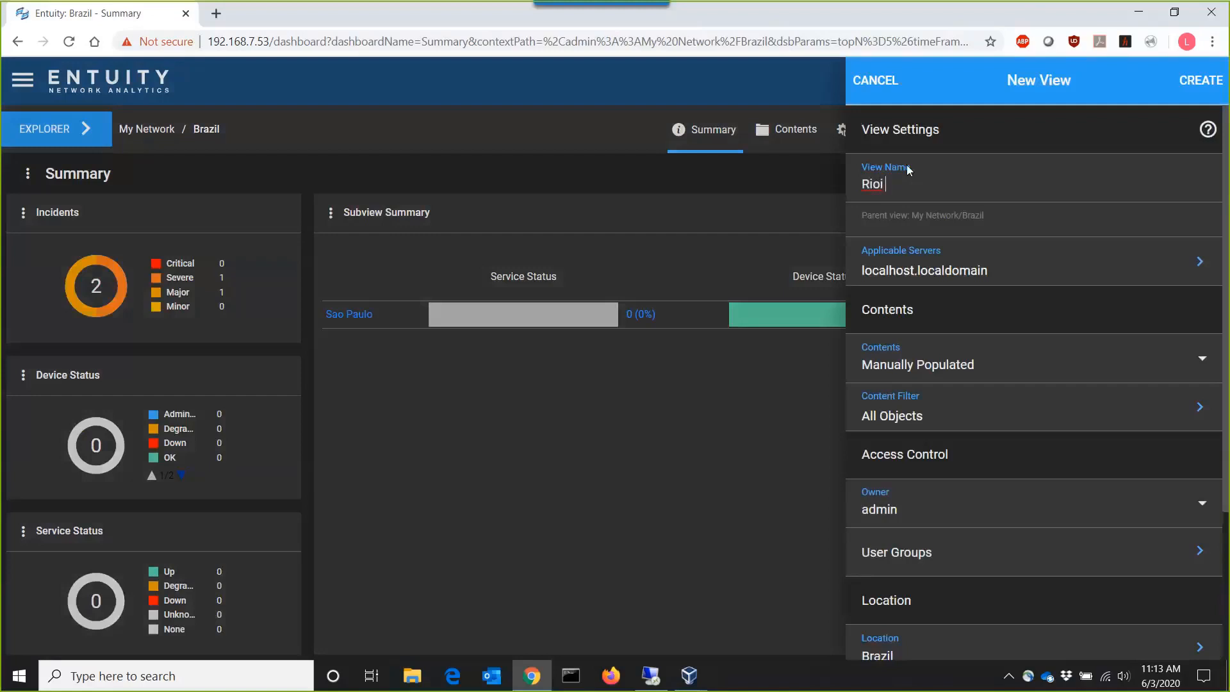
key("BackSpace")
key("BackSpace")
type("de Janeiro")
- Base the Rio de Janeiro view's contents on the union of views, using My Network/All Objects as the base view
left_click(953, 358)
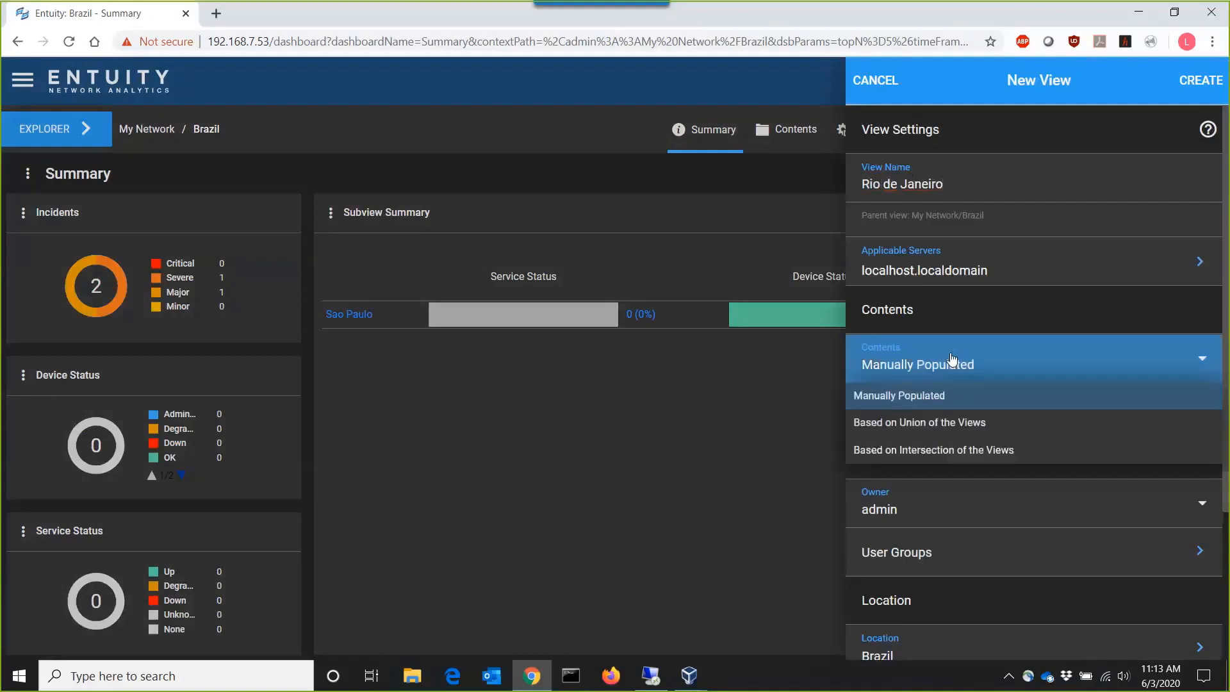
left_click(941, 420)
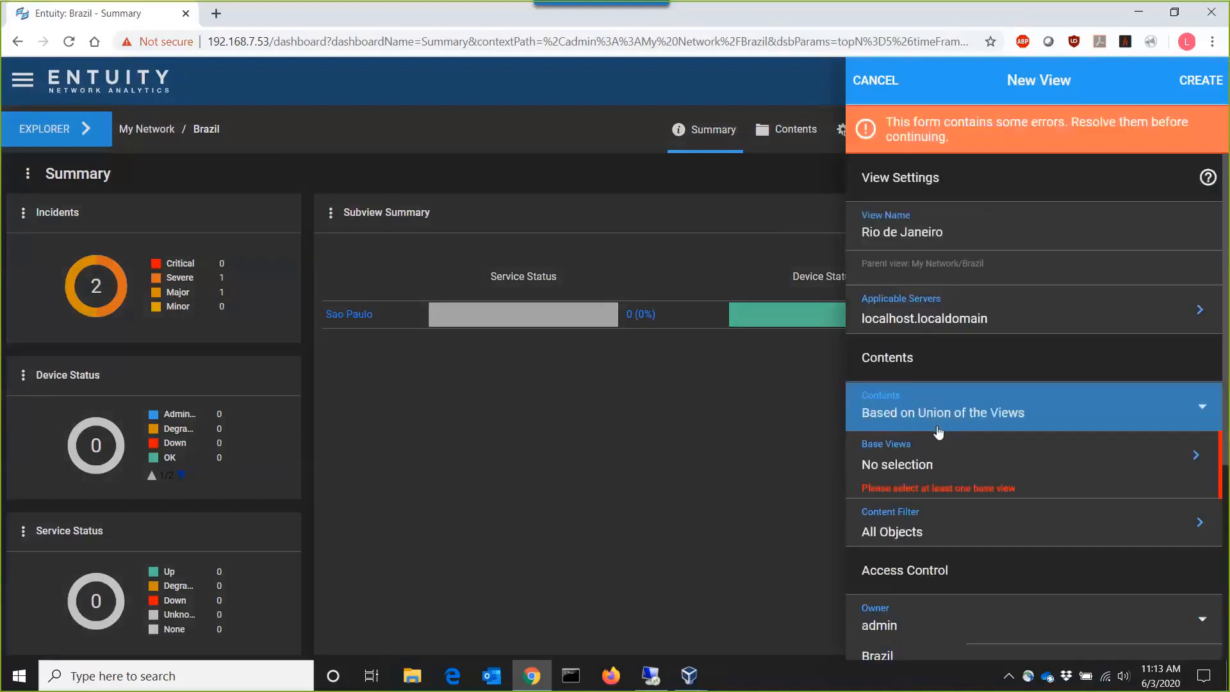
left_click(1008, 453)
left_click(1196, 227)
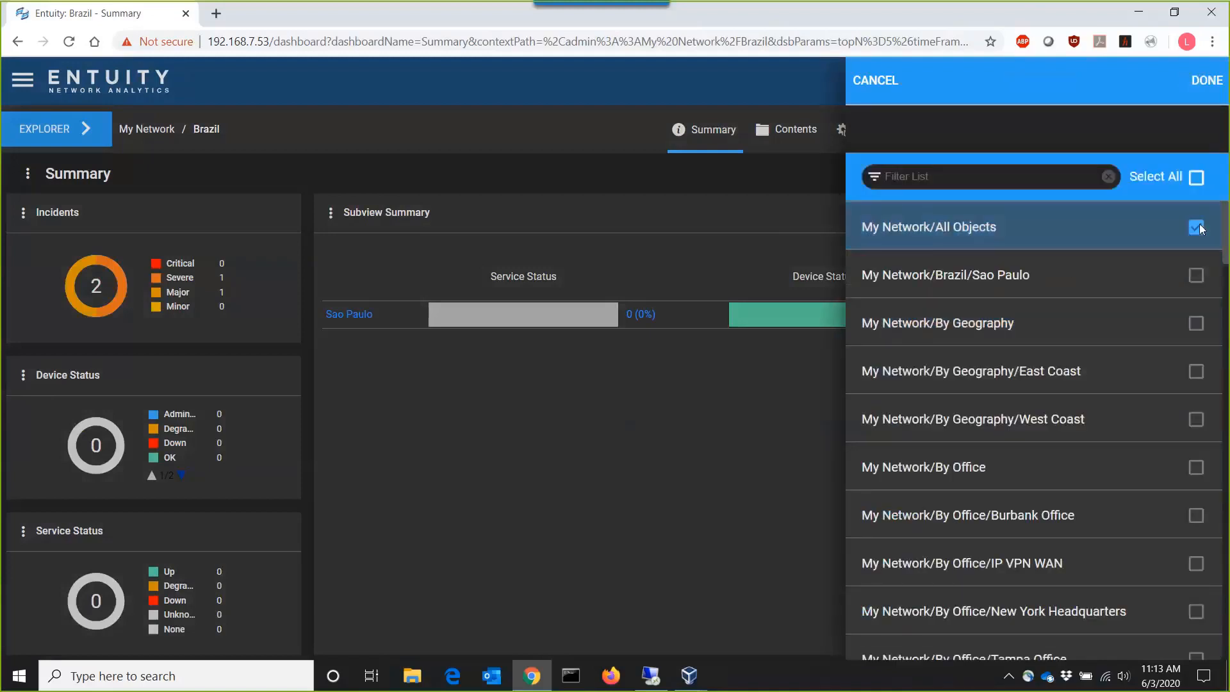
left_click(1206, 80)
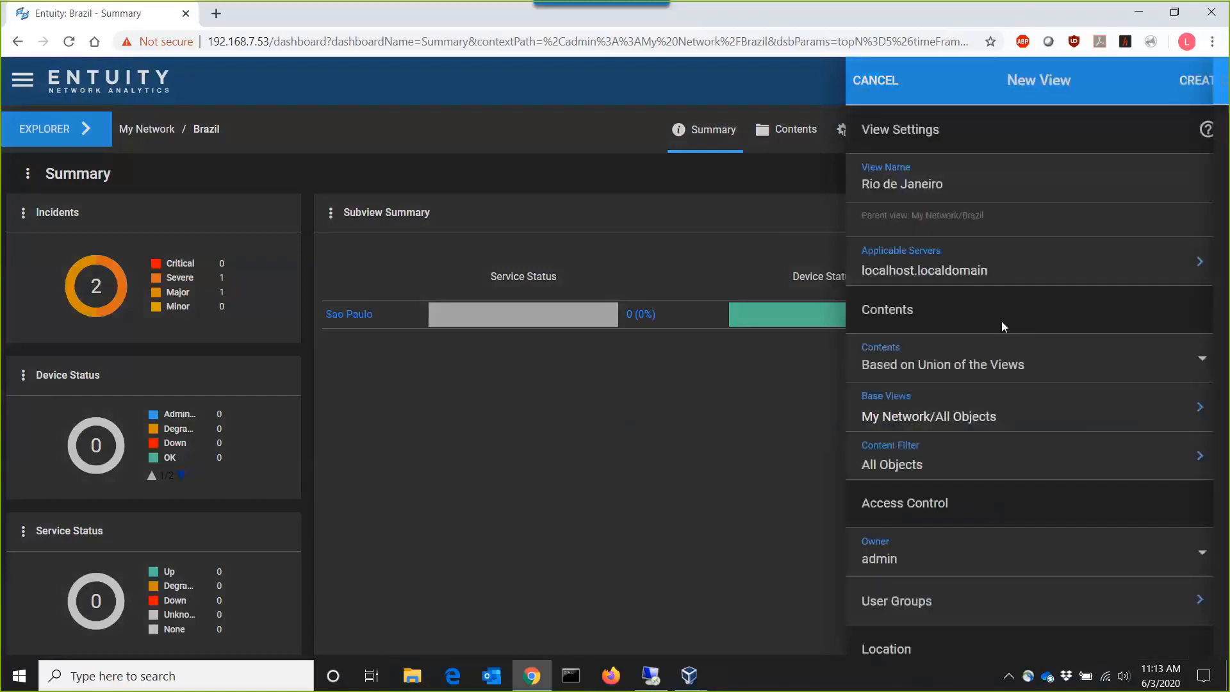
- Change the Rio de Janeiro view's content filter to Headquarters
left_click(953, 448)
scroll(1042, 364, "down", 5)
scroll(898, 324, "up", 2)
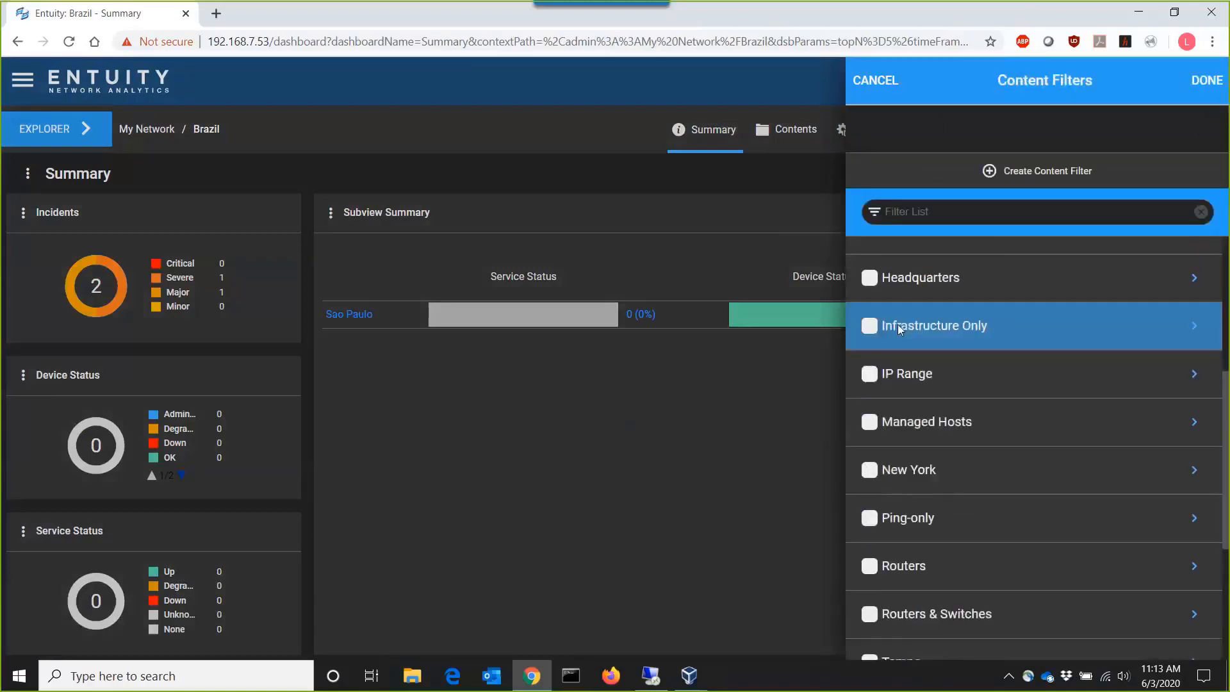
left_click(873, 279)
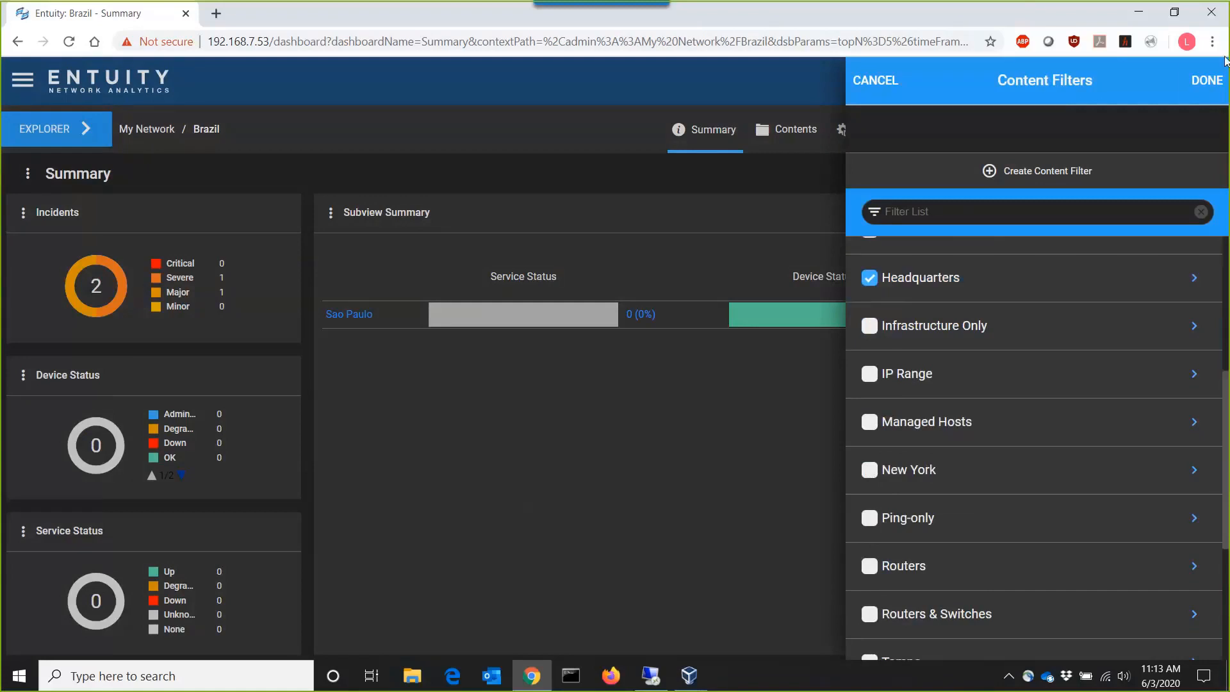
left_click(1209, 78)
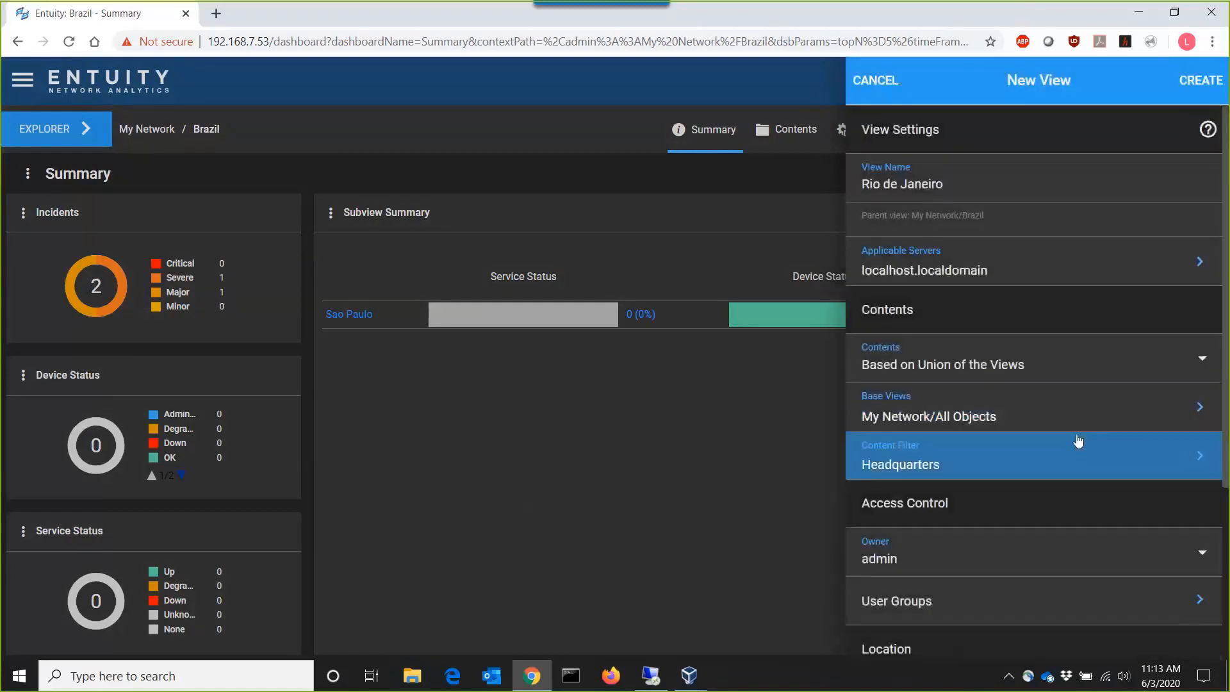
- Set the location to Rio de Janeiro, State of Rio de Janeiro, Brazil, and create the Rio de Janeiro view
scroll(1078, 440, "down", 4)
left_click(999, 460)
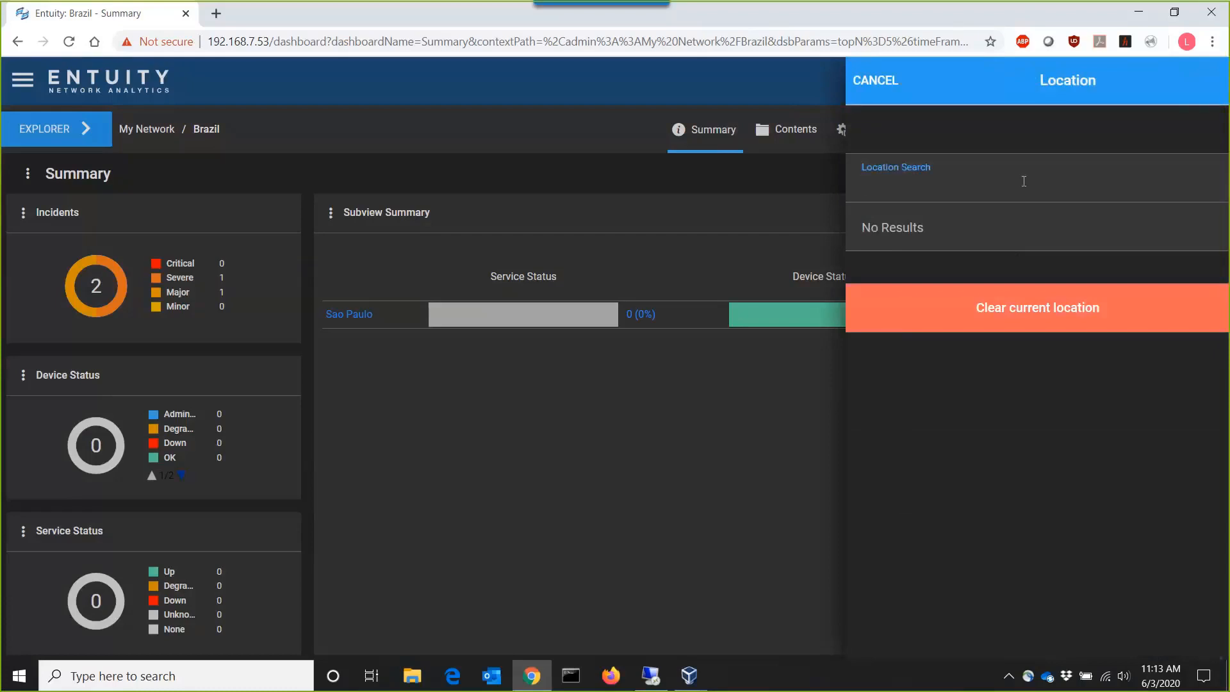
type("rio de")
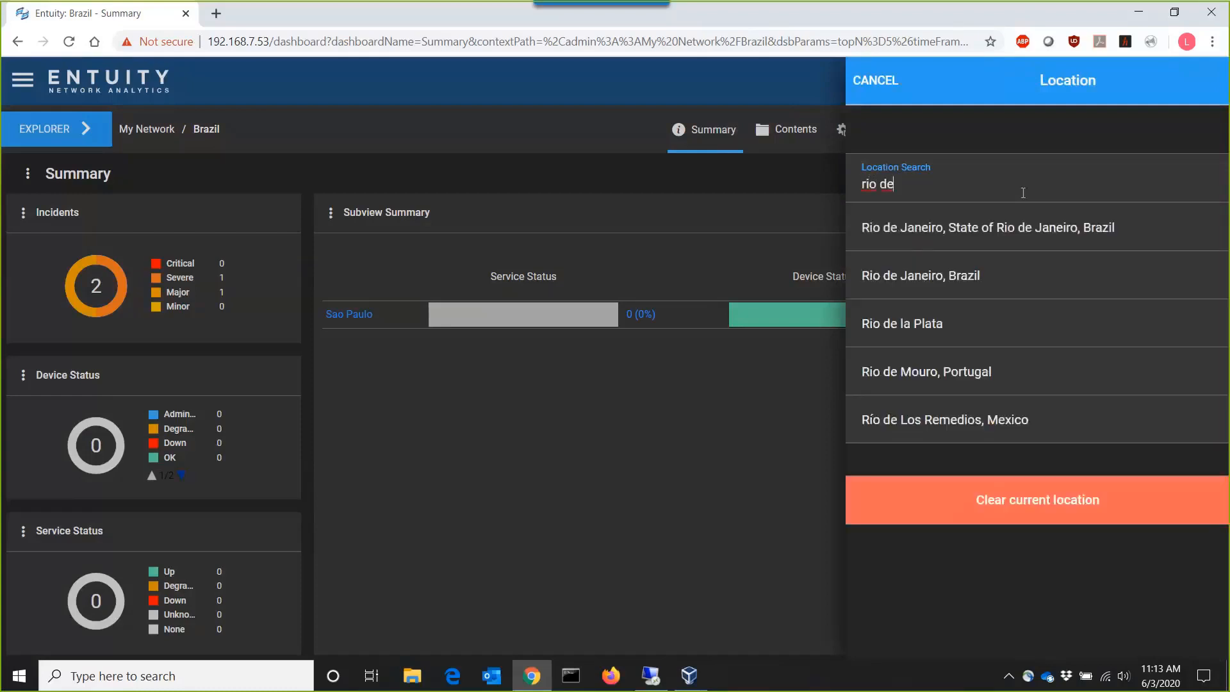
left_click(1089, 224)
left_click(1216, 76)
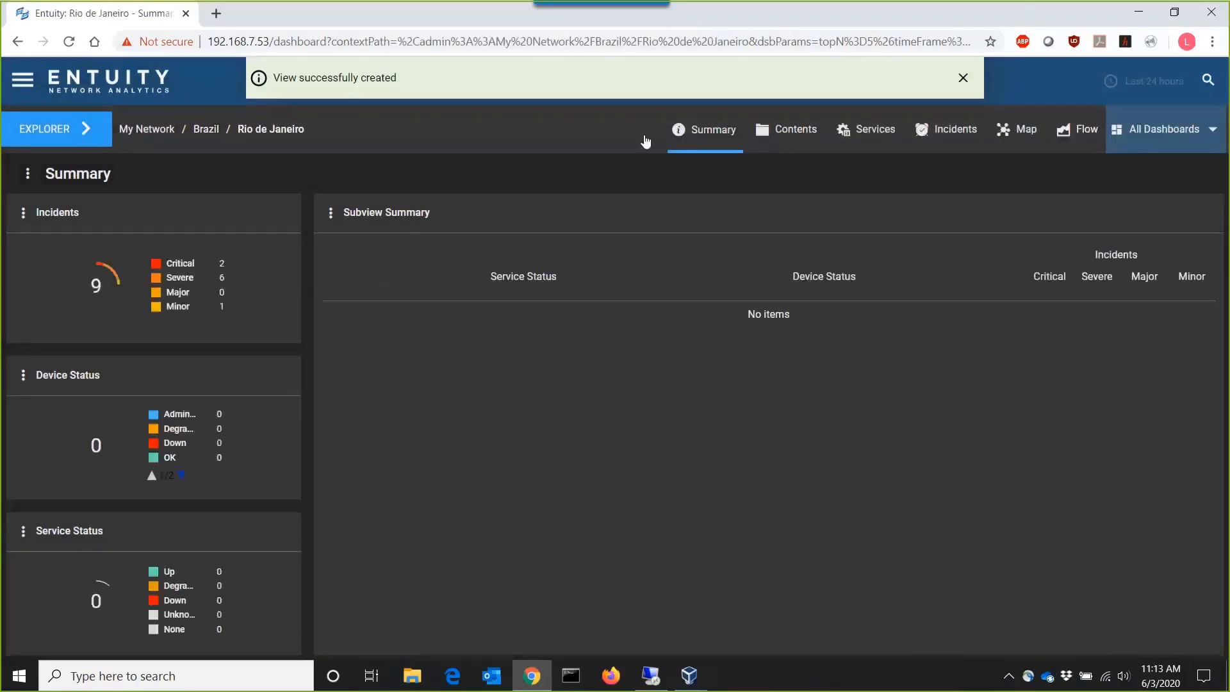
- Check the Brazil marker on the My Network map, drill into its child views, and return to the My Network map
left_click(146, 131)
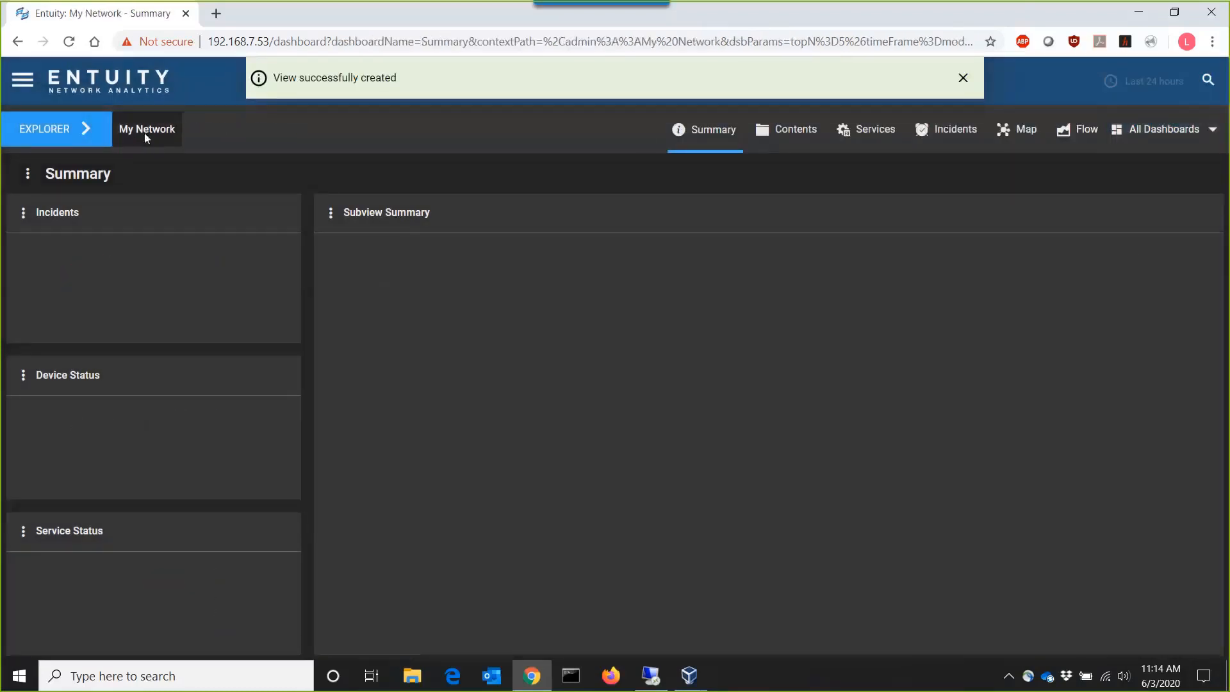
left_click(1024, 132)
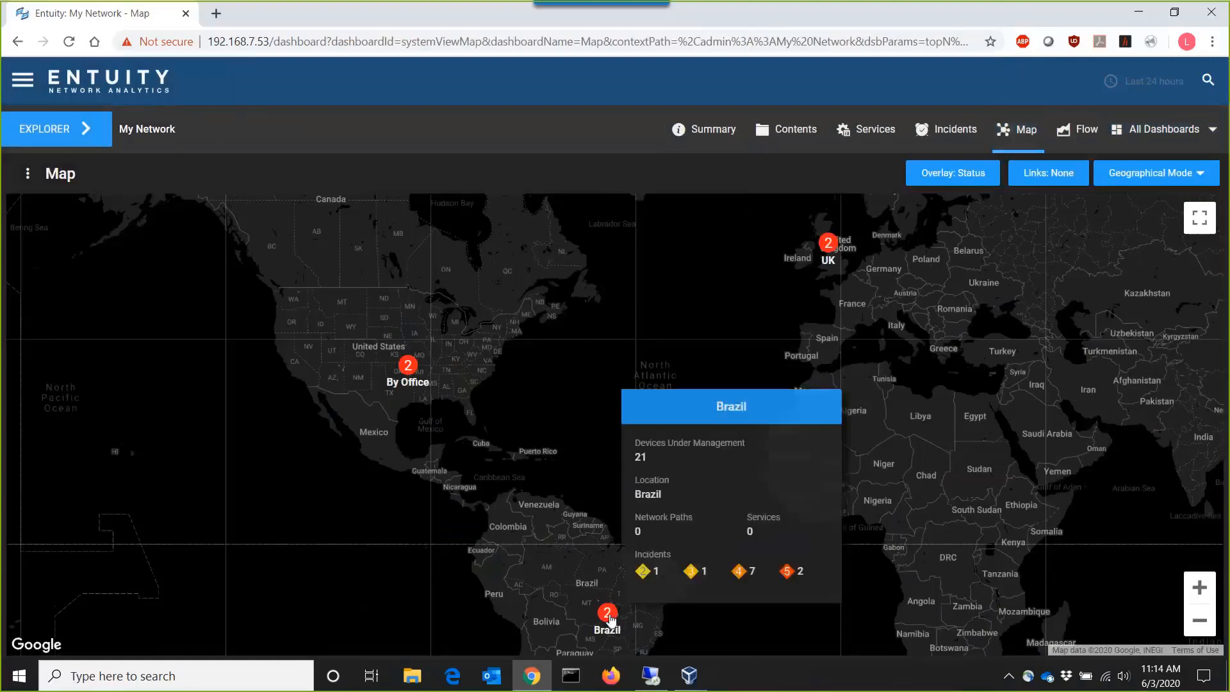
left_click(607, 615)
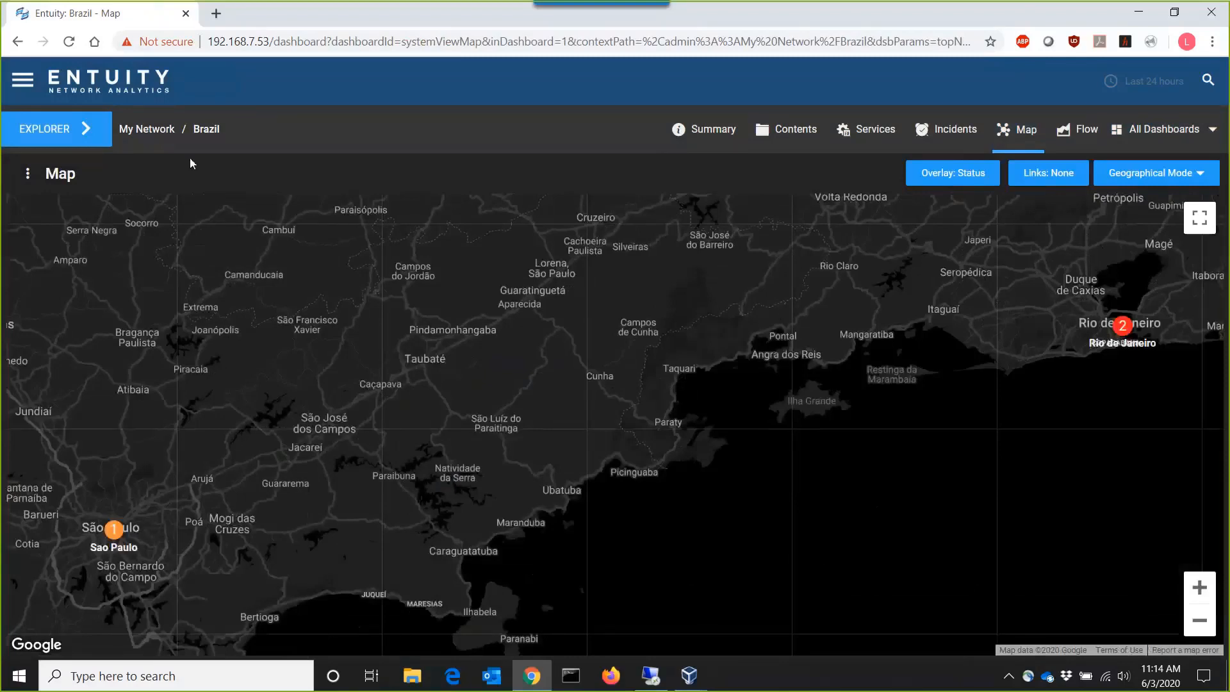
left_click(18, 42)
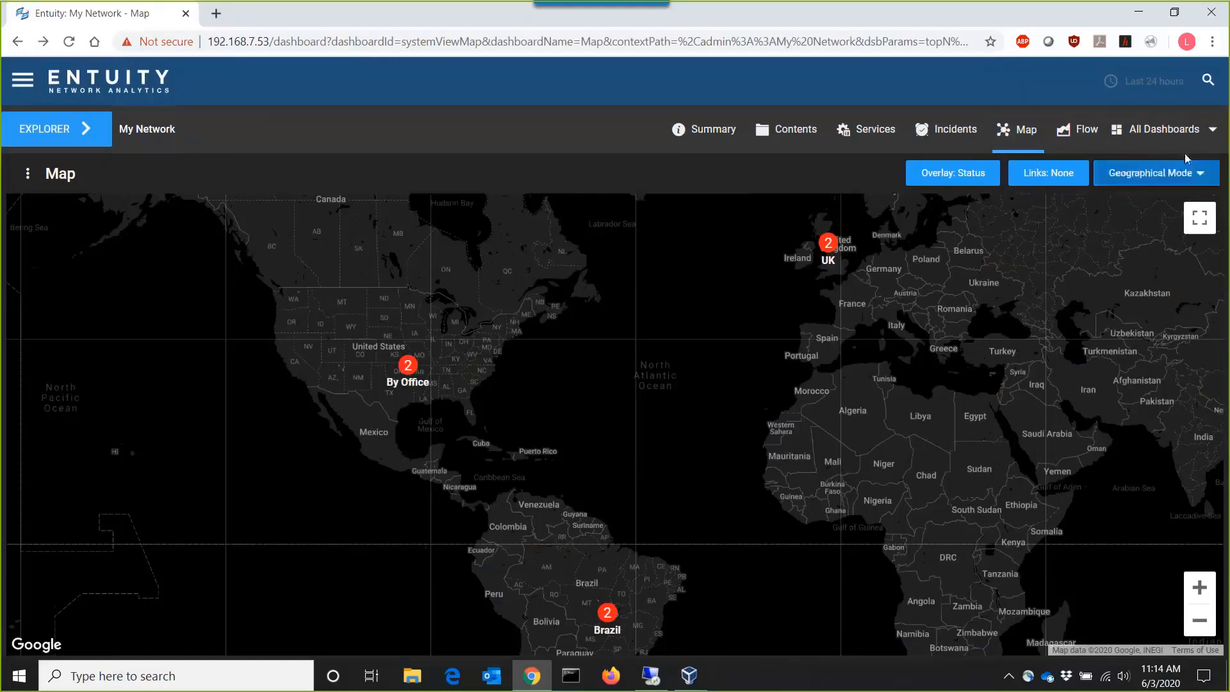
- Create a duplicate of the Map system dashboard in the dashboard configuration
left_click(1178, 132)
scroll(1153, 568, "down", 5)
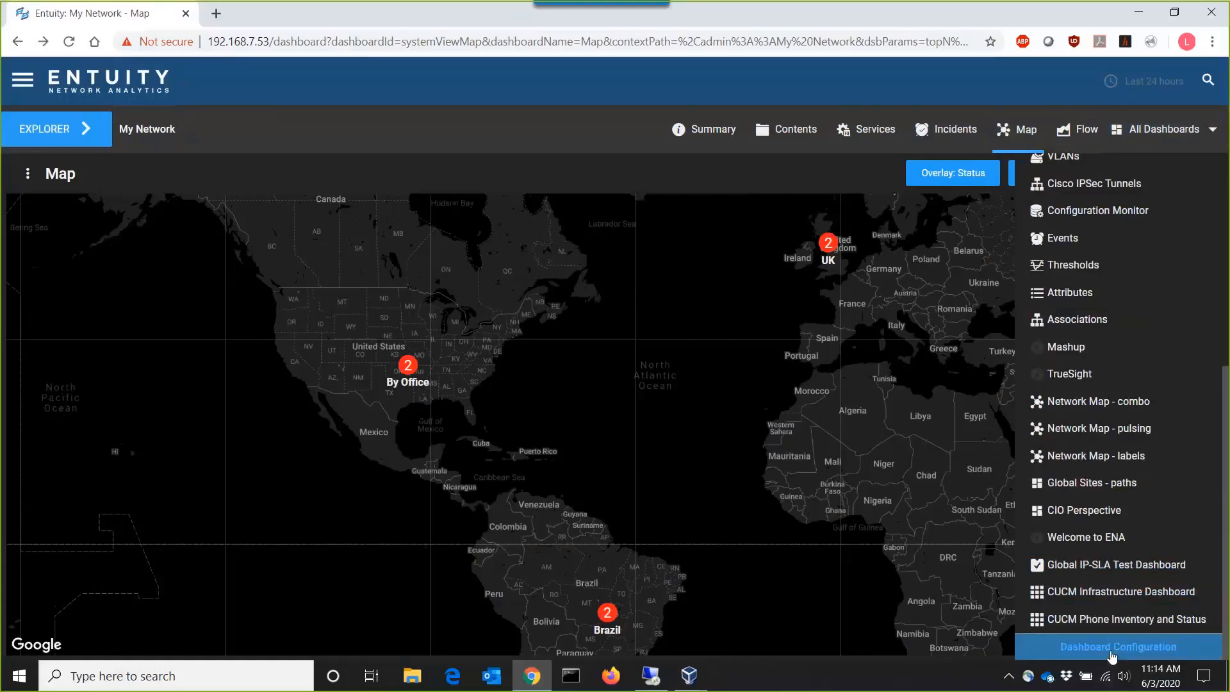
left_click(1111, 647)
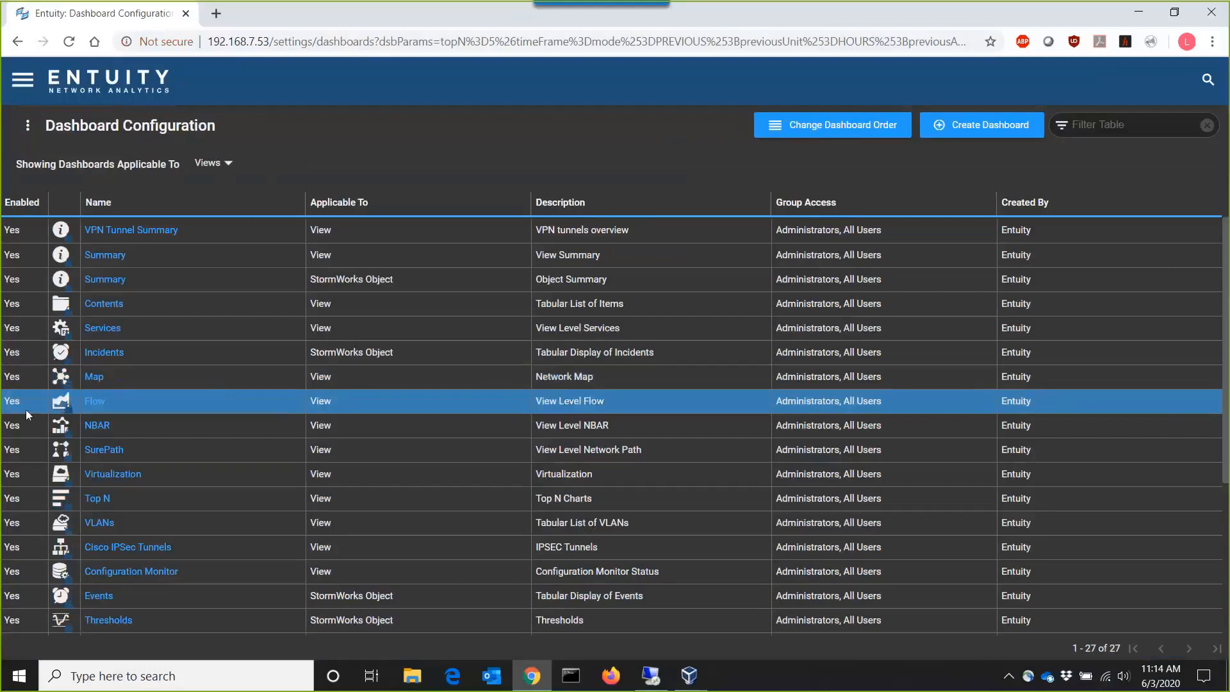
left_click(102, 377)
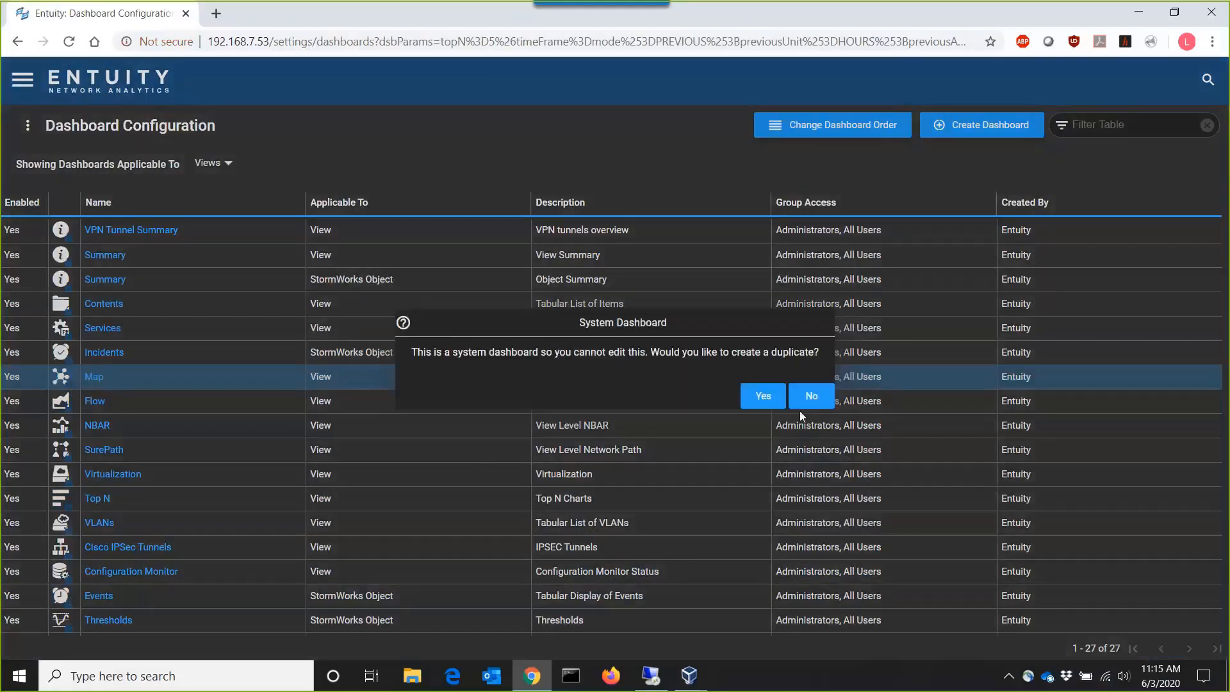
left_click(759, 403)
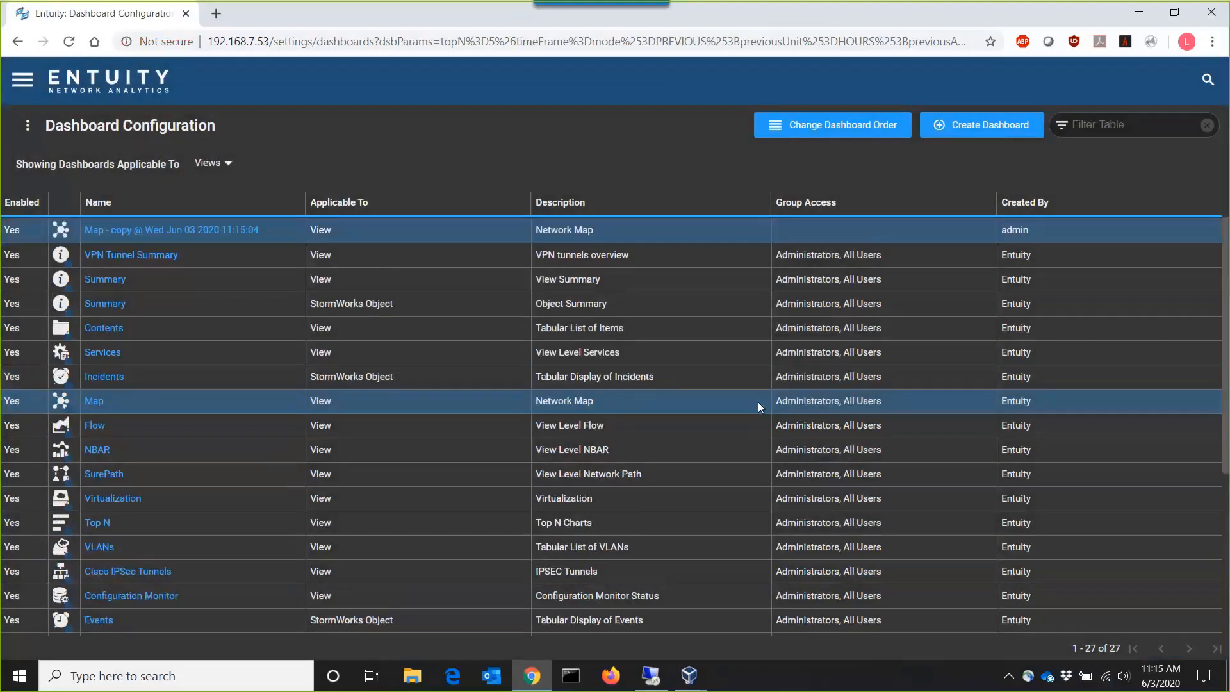
- Open the duplicated map dashboard for editing and rename it Geo Map with Pulsing Markers
left_click(216, 230)
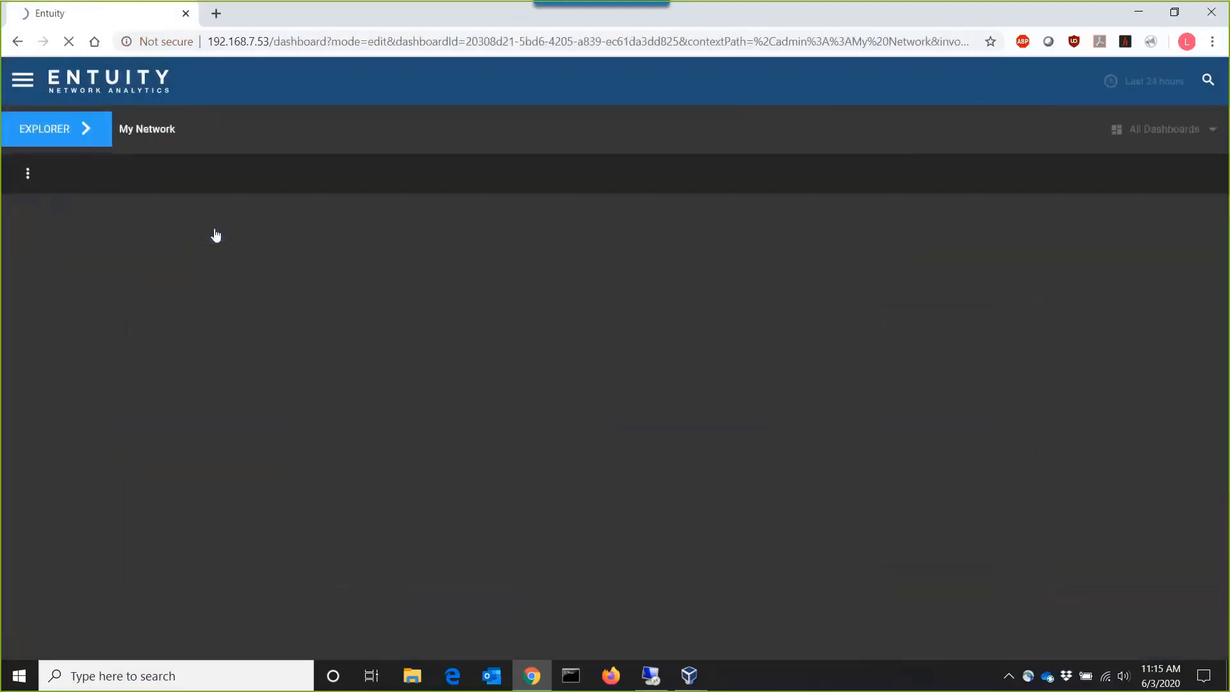
left_click(31, 174)
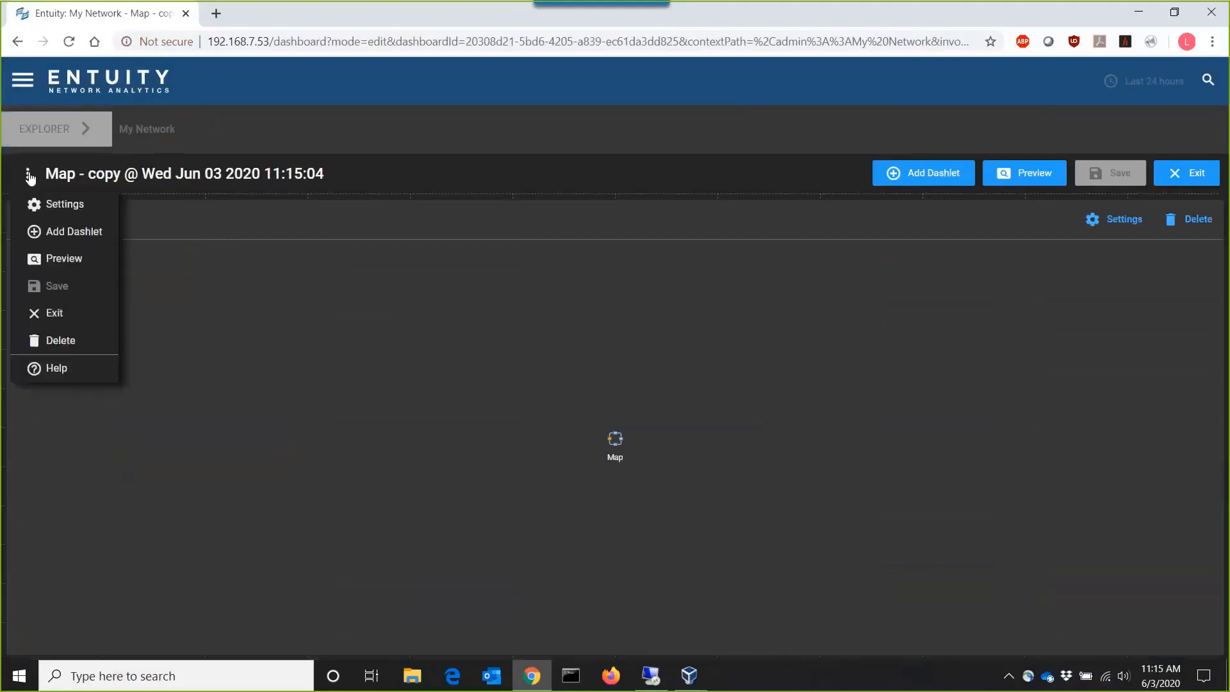
left_click(60, 203)
left_click(1001, 165)
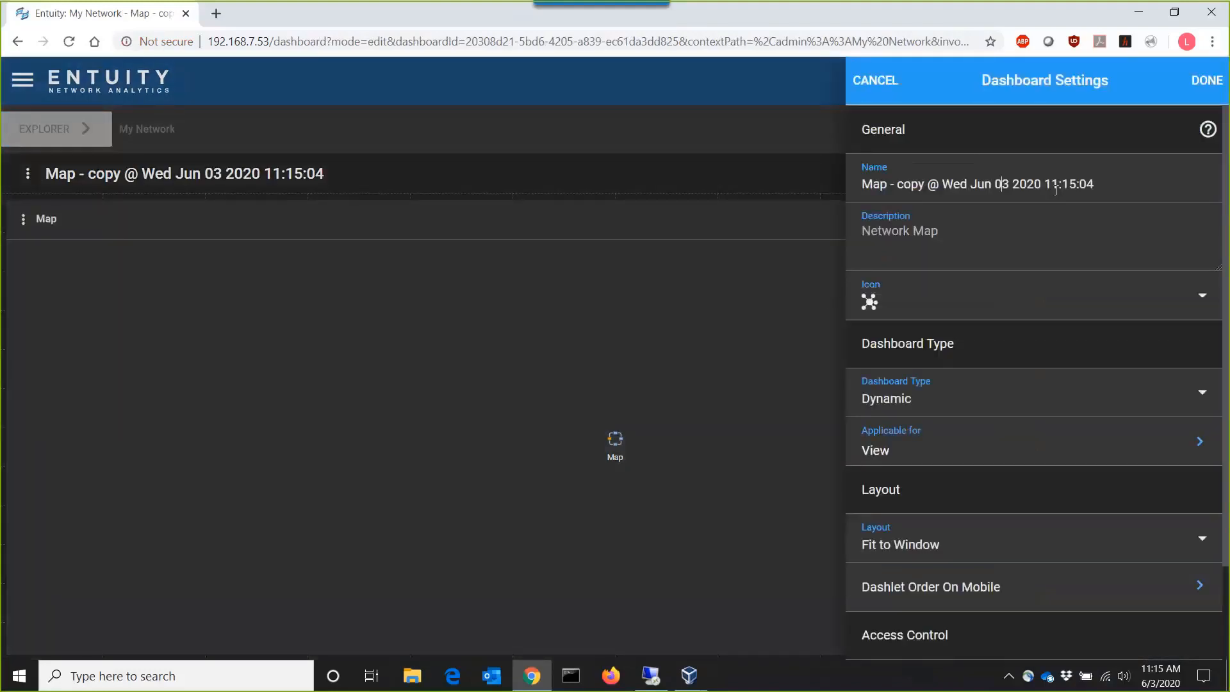
left_click_drag(1115, 189, 766, 186)
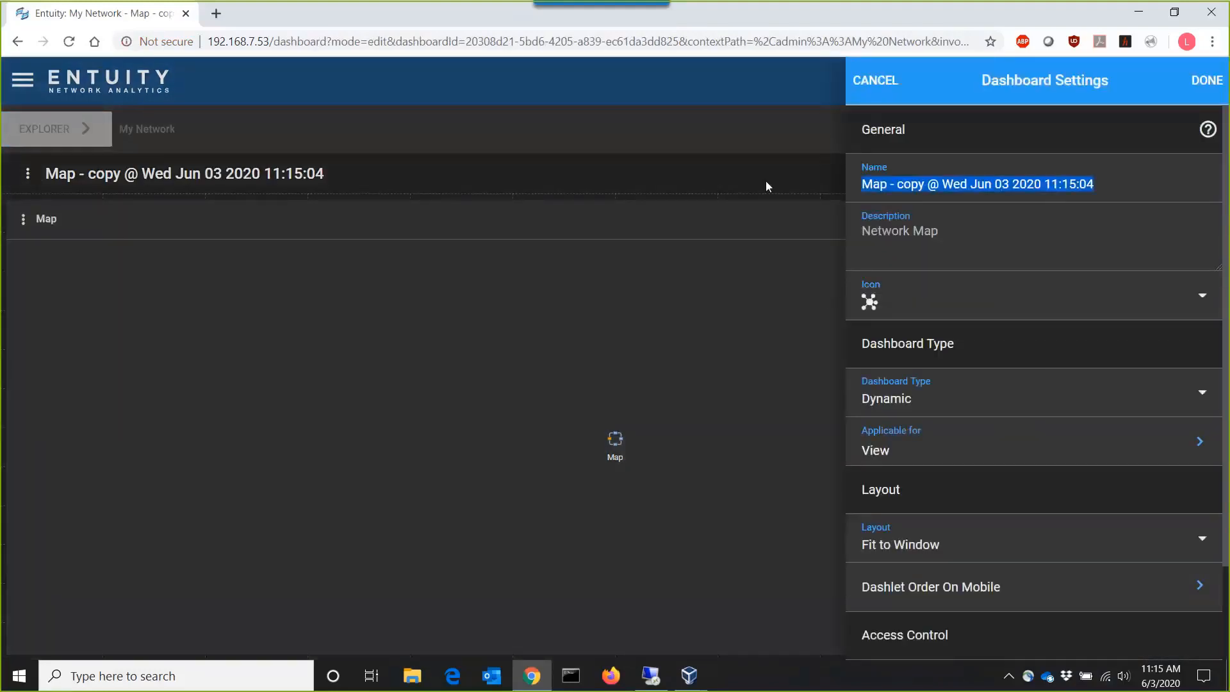
type("Geo MAp")
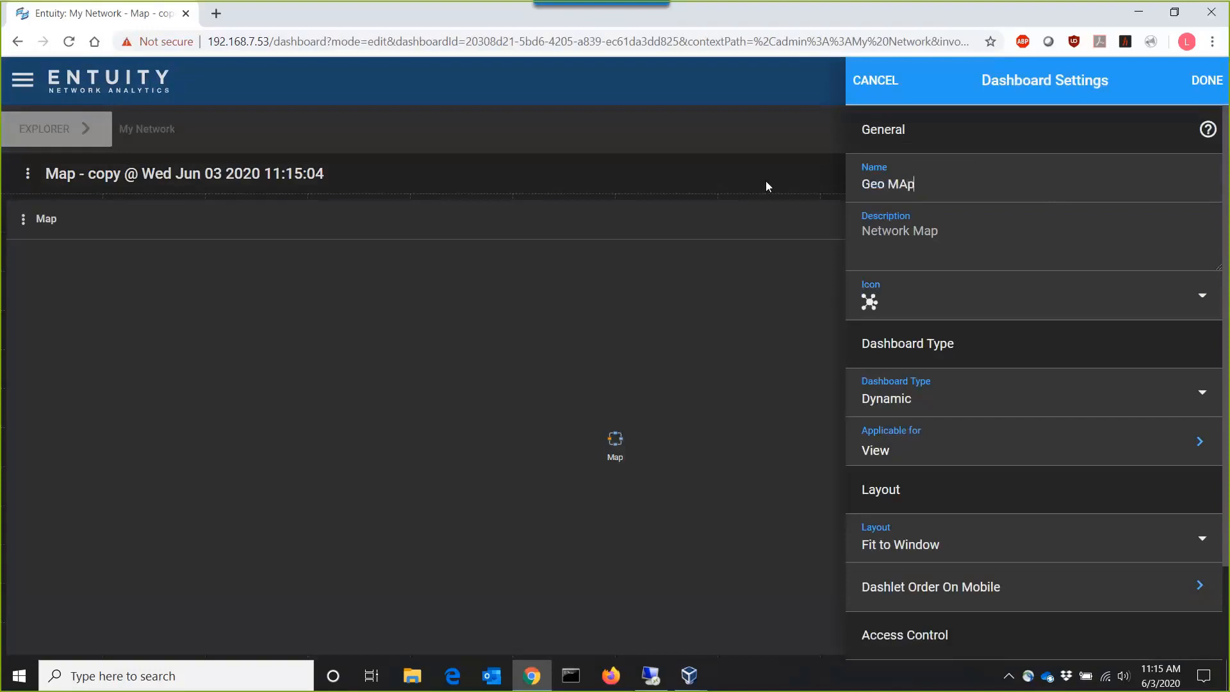
key("BackSpace")
key("BackSpace")
type("apwith")
key("BackSpace")
key("BackSpace")
key("BackSpace")
key("BackSpace")
type("with Pulsing Markers")
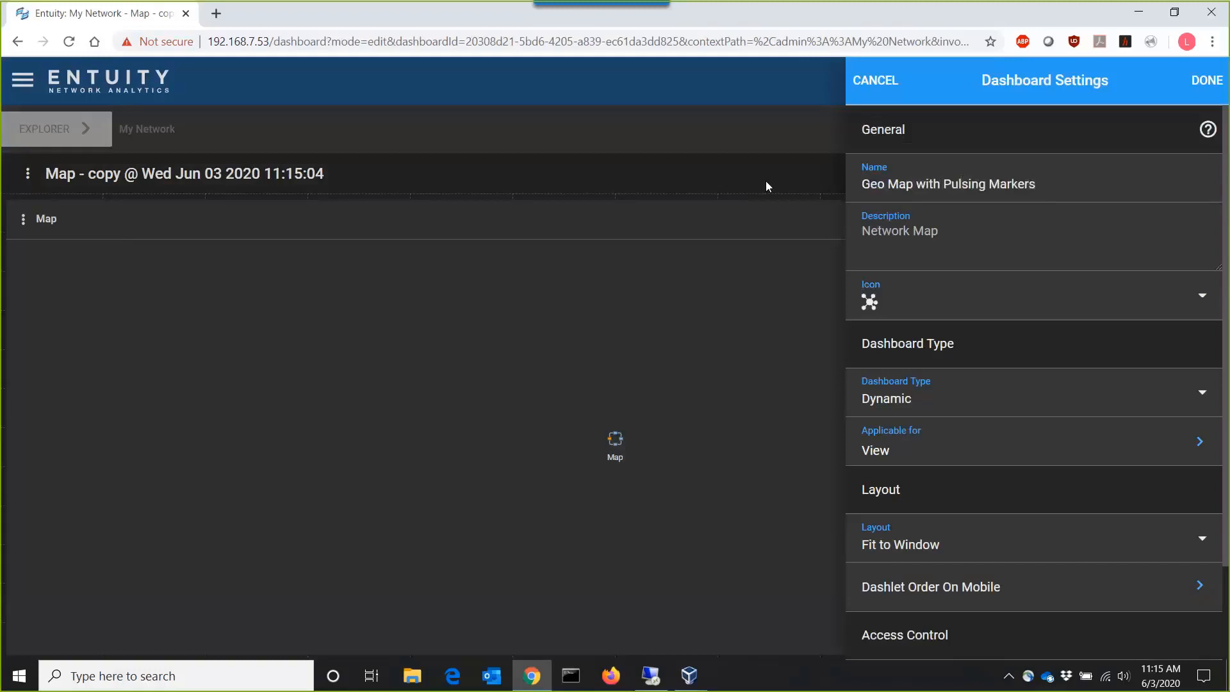
- Grant Access to the All Users and Administrators groups and apply the dashboard settings
scroll(1051, 417, "down", 3)
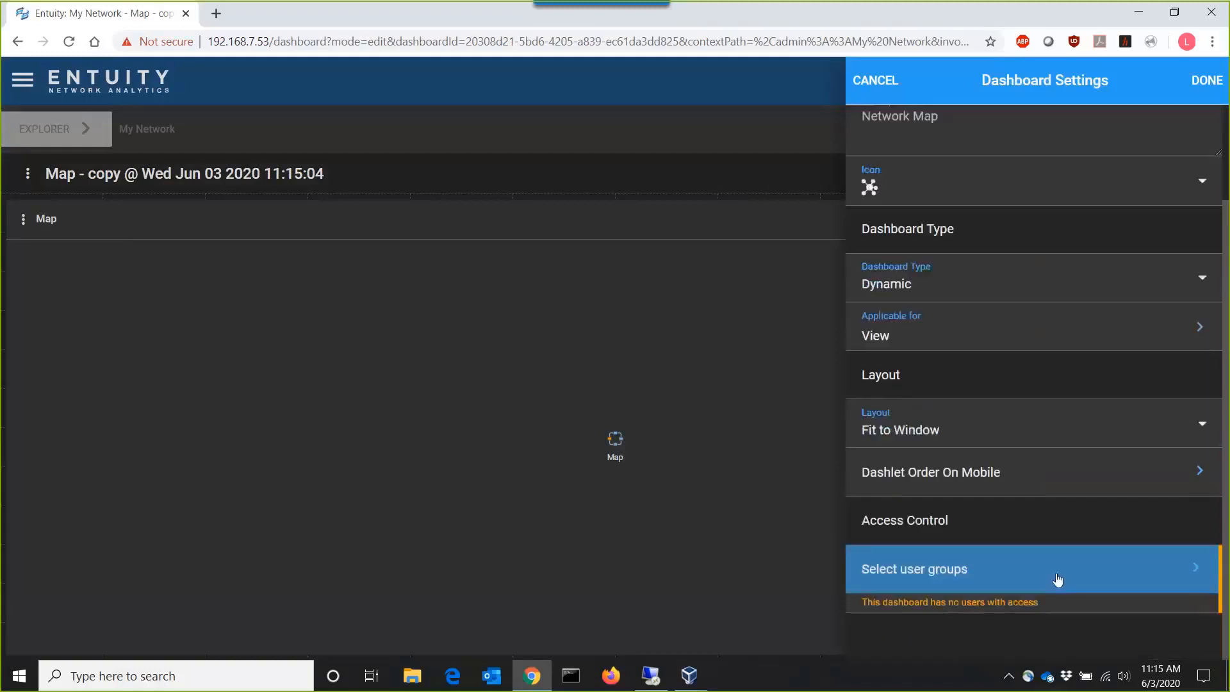
left_click(1053, 576)
left_click(1097, 198)
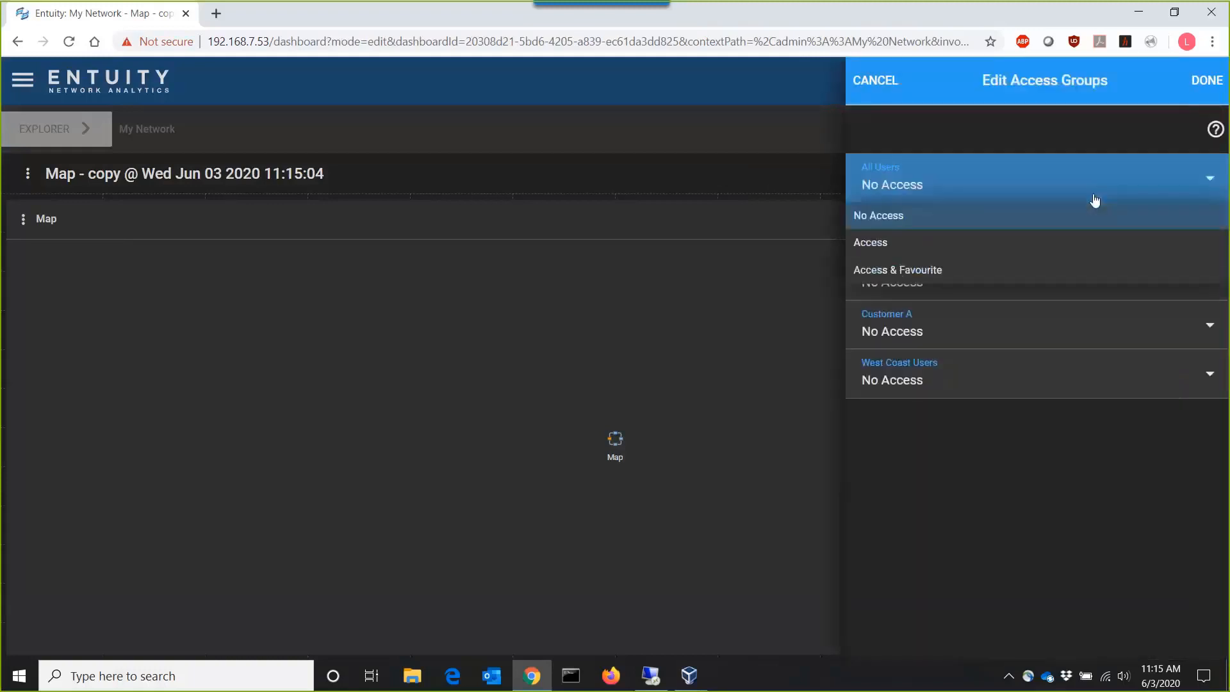
left_click(1045, 253)
left_click(1045, 239)
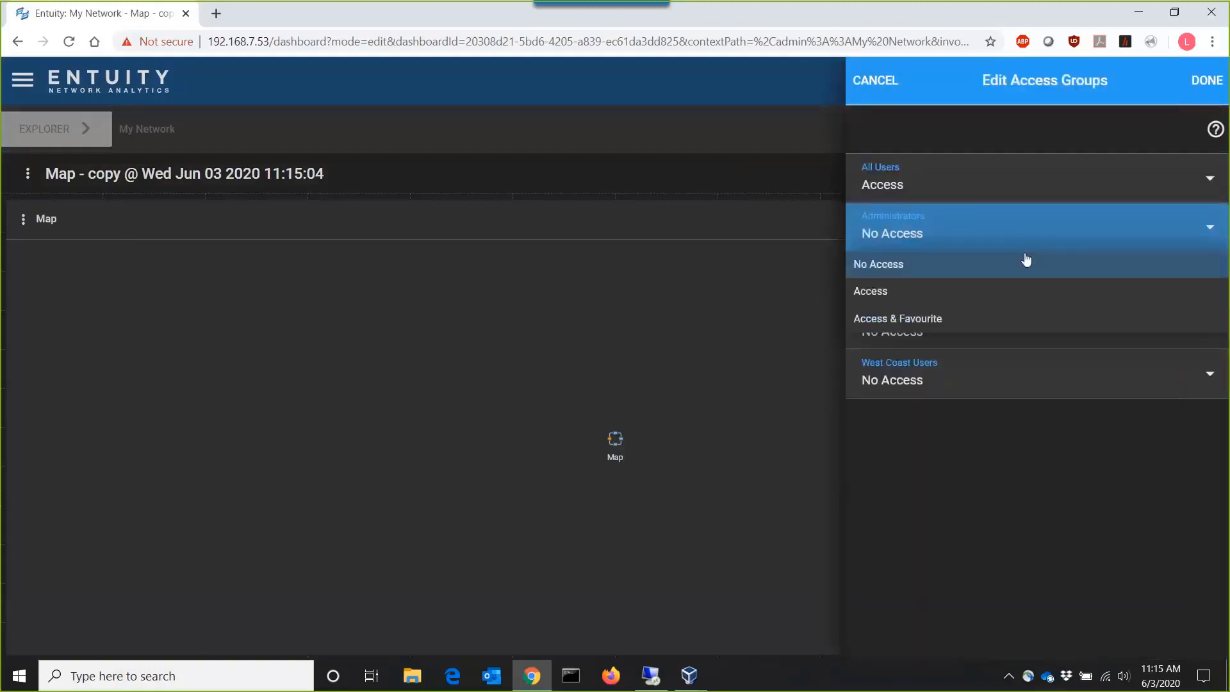
left_click(985, 292)
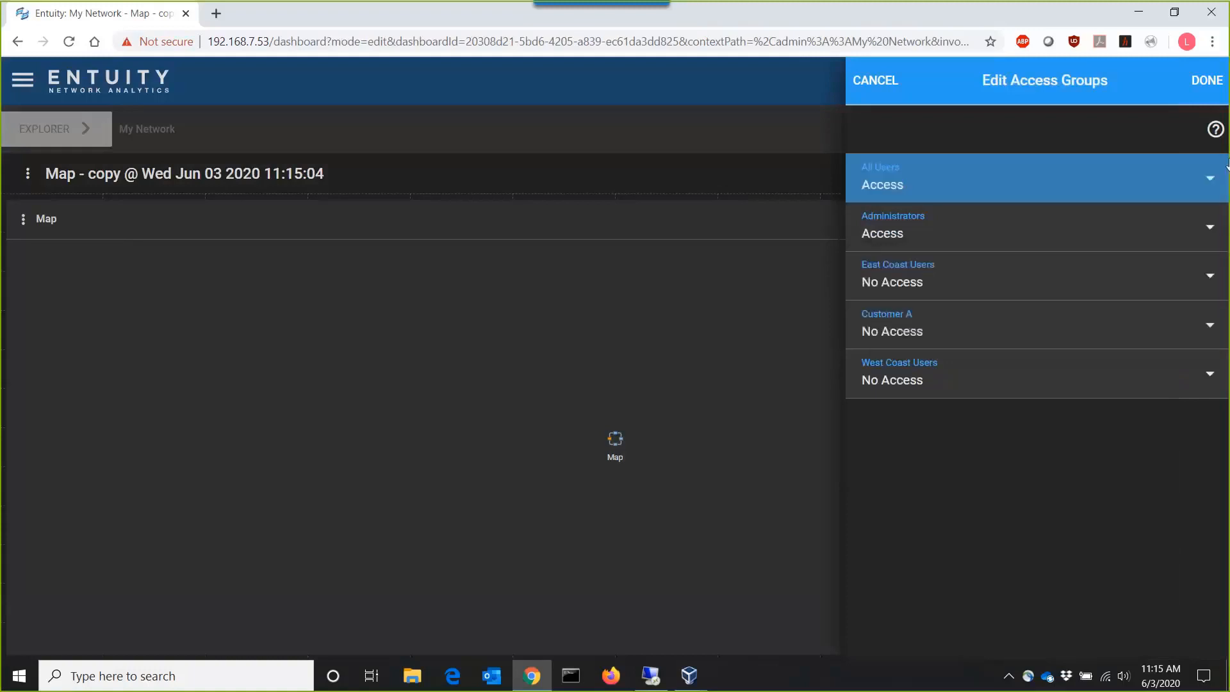
left_click(1204, 87)
left_click(1204, 89)
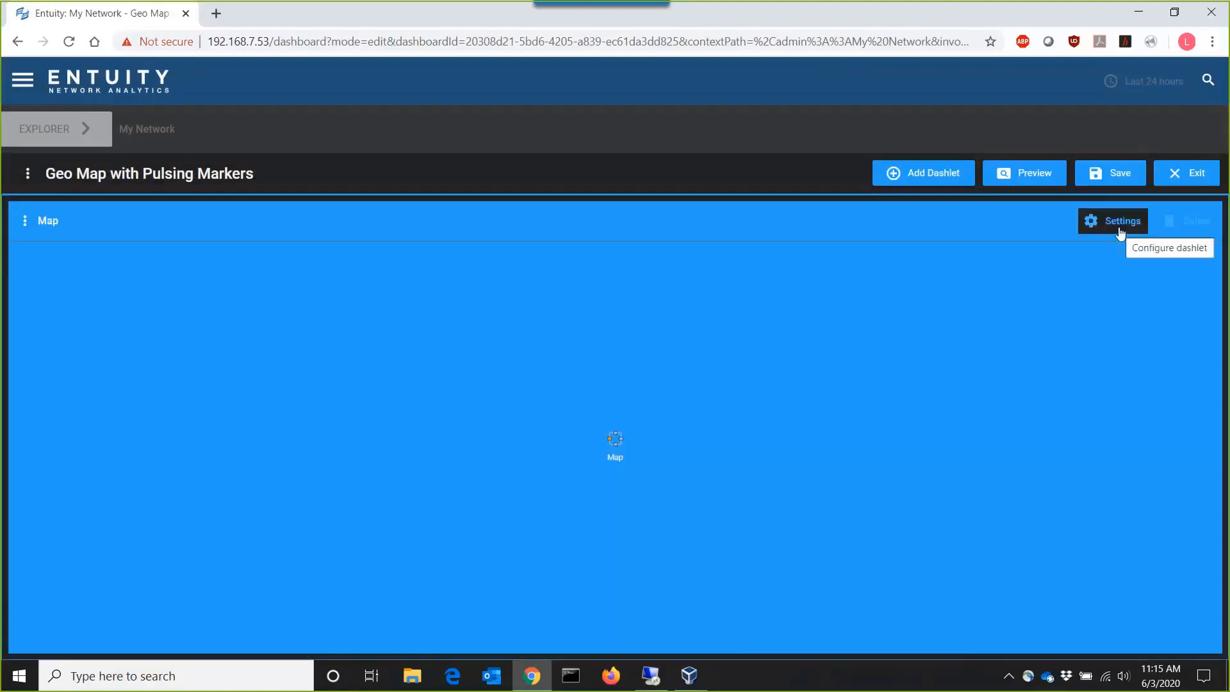
- Deselect all map links in the Map dashlet's topological map settings
left_click(1120, 230)
scroll(1027, 265, "down", 3)
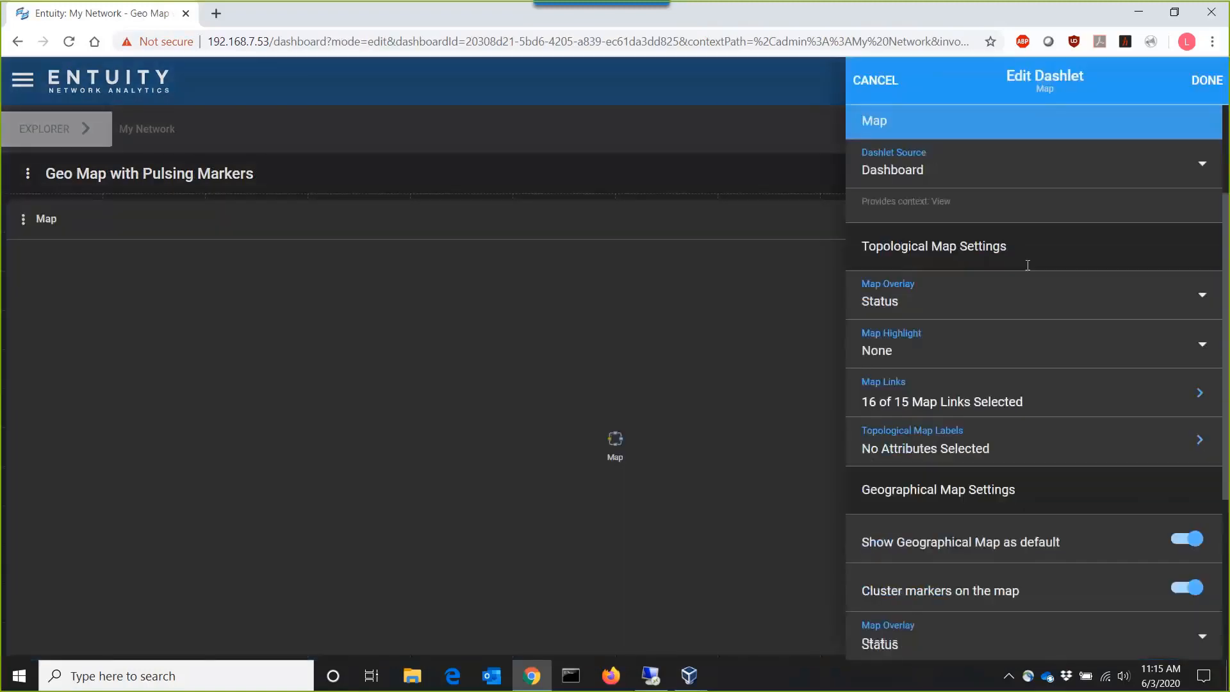
left_click(1047, 397)
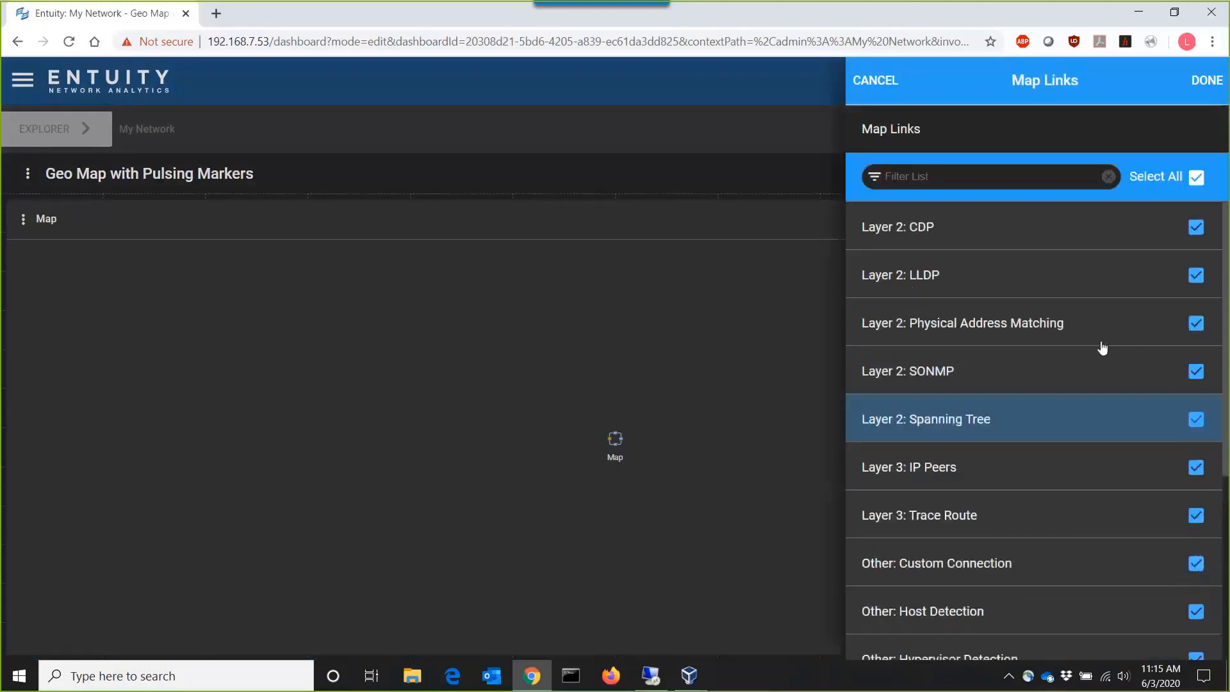
left_click(1196, 176)
left_click(1206, 77)
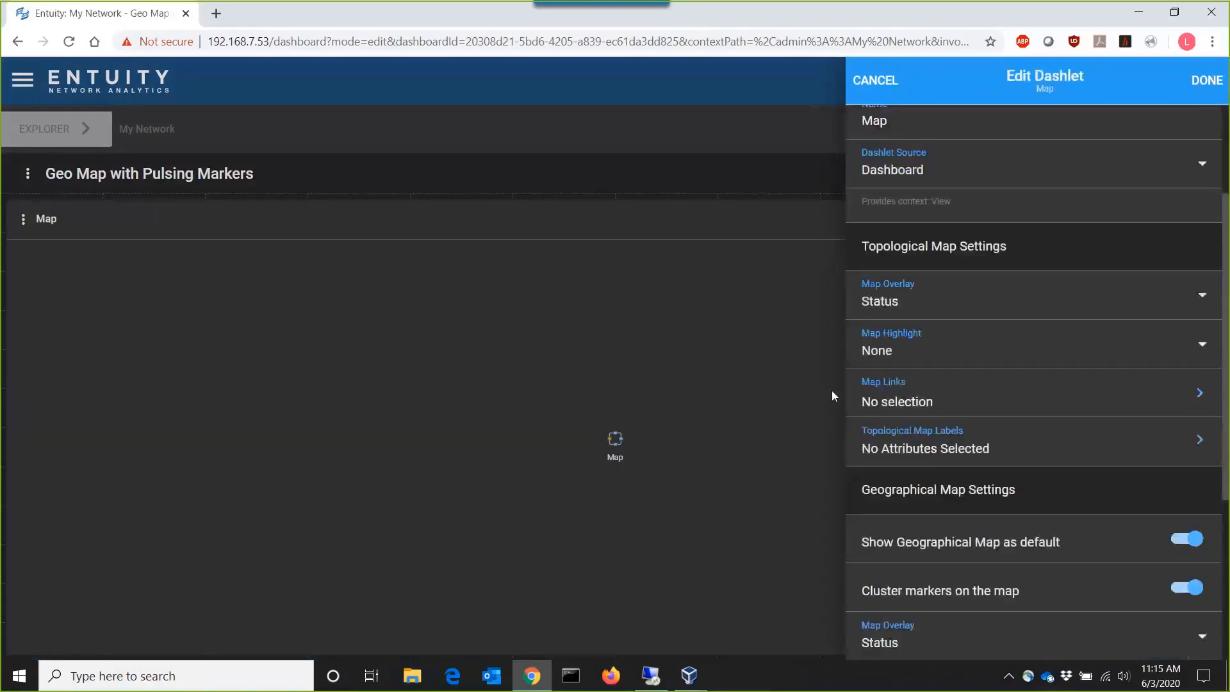
- Make the geographical map markers pulse on Severe and Critical incident severities, leaving the incident types unselected
scroll(1040, 455, "down", 5)
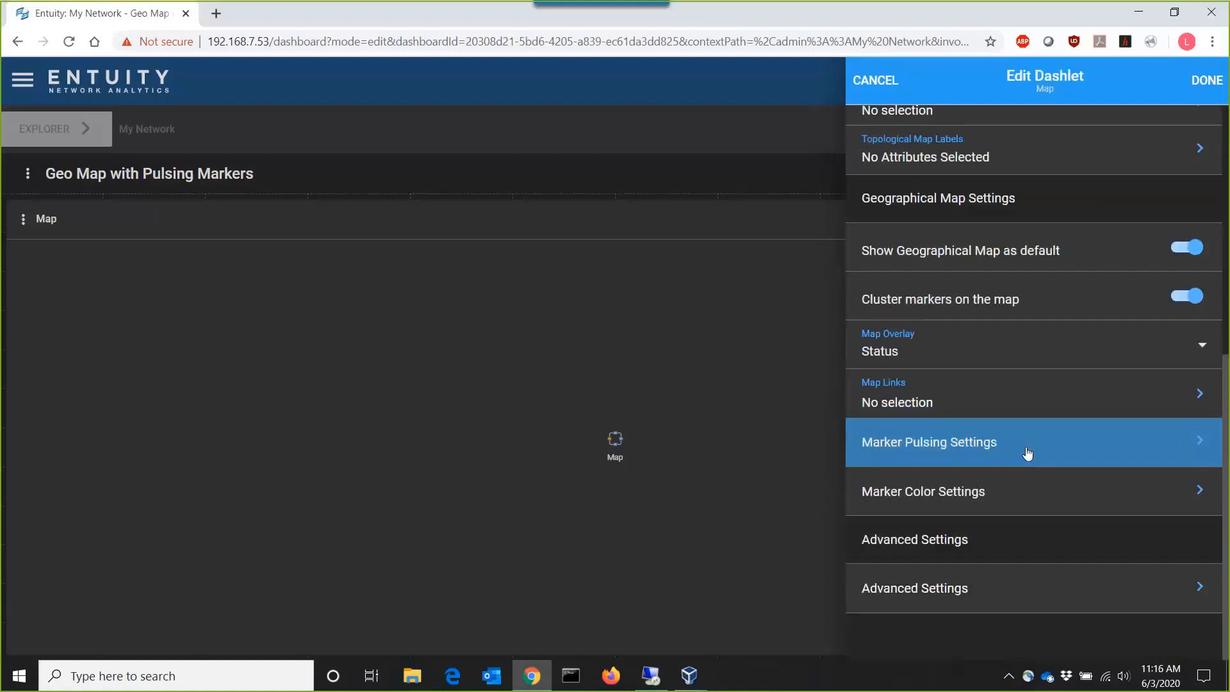
left_click(1027, 453)
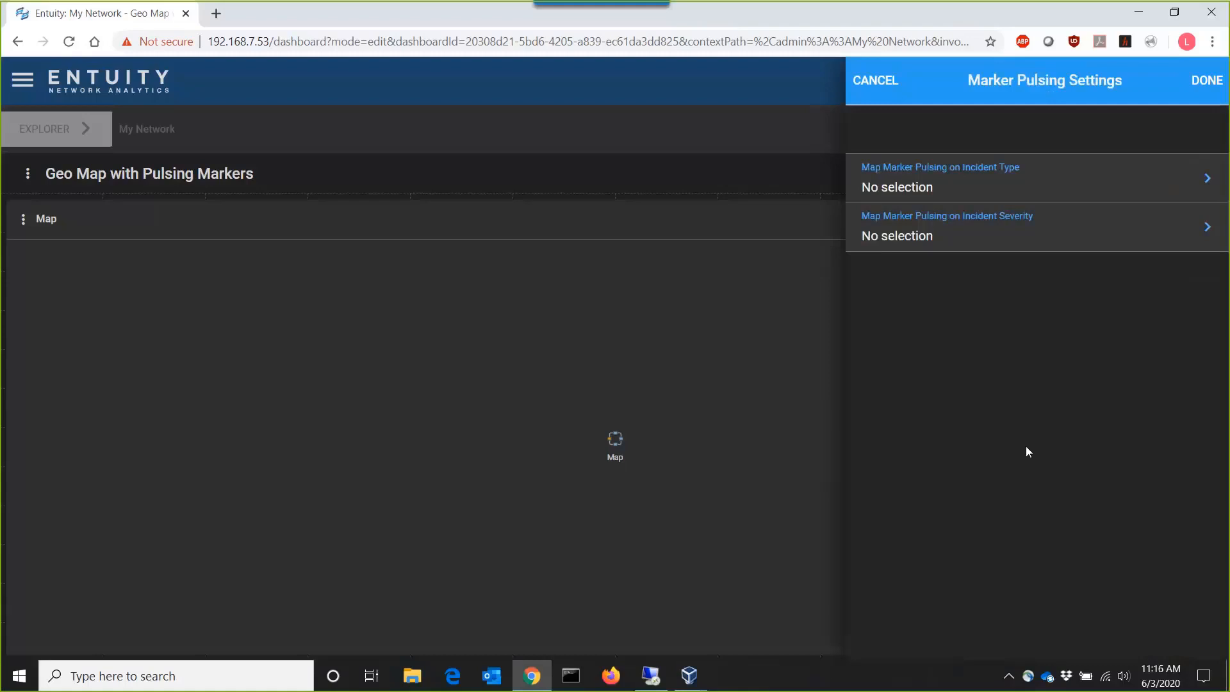
left_click(1033, 200)
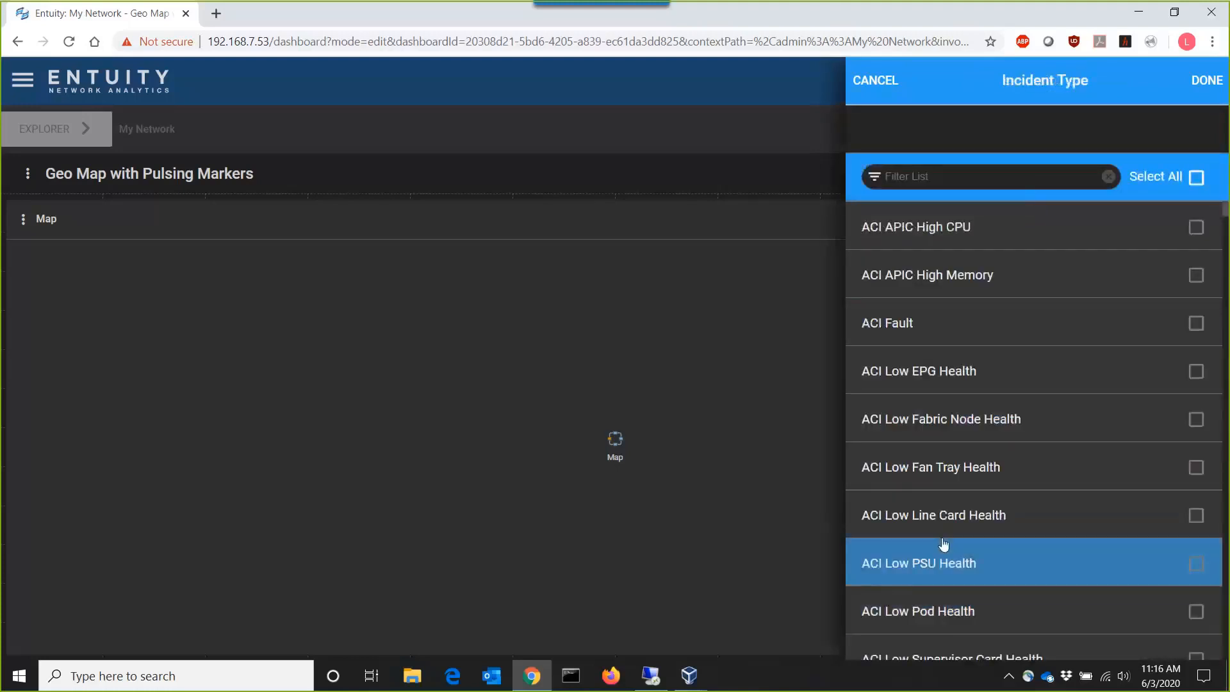
left_click(1202, 97)
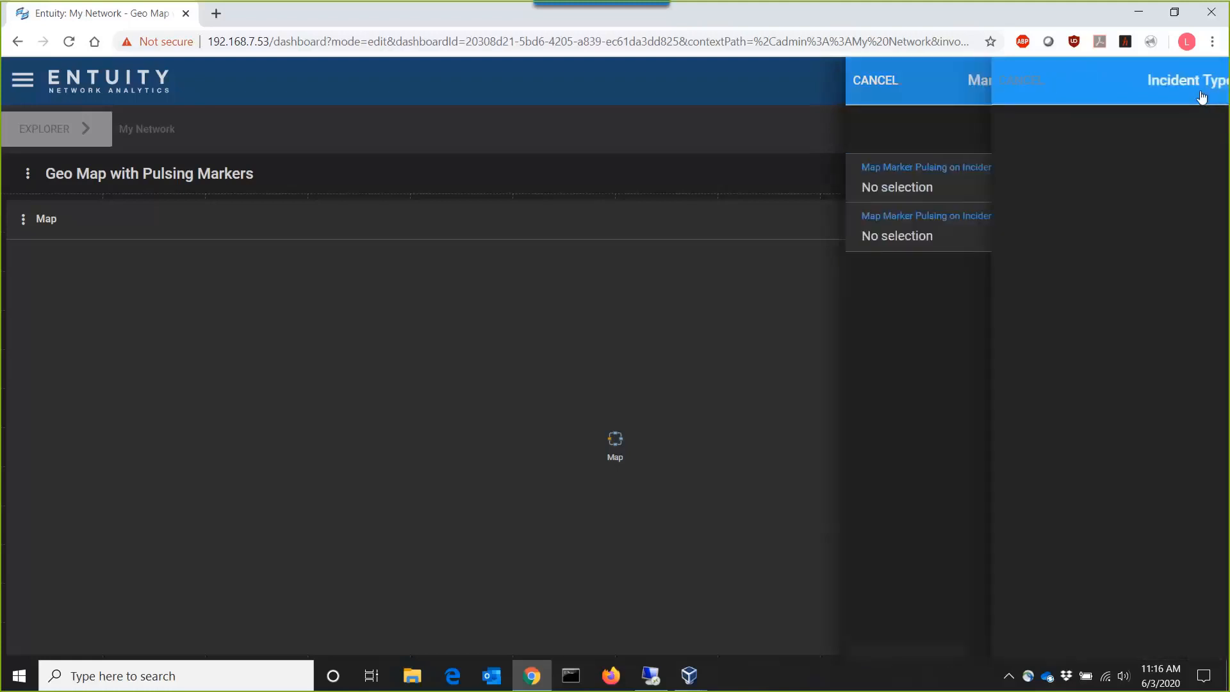
left_click(978, 229)
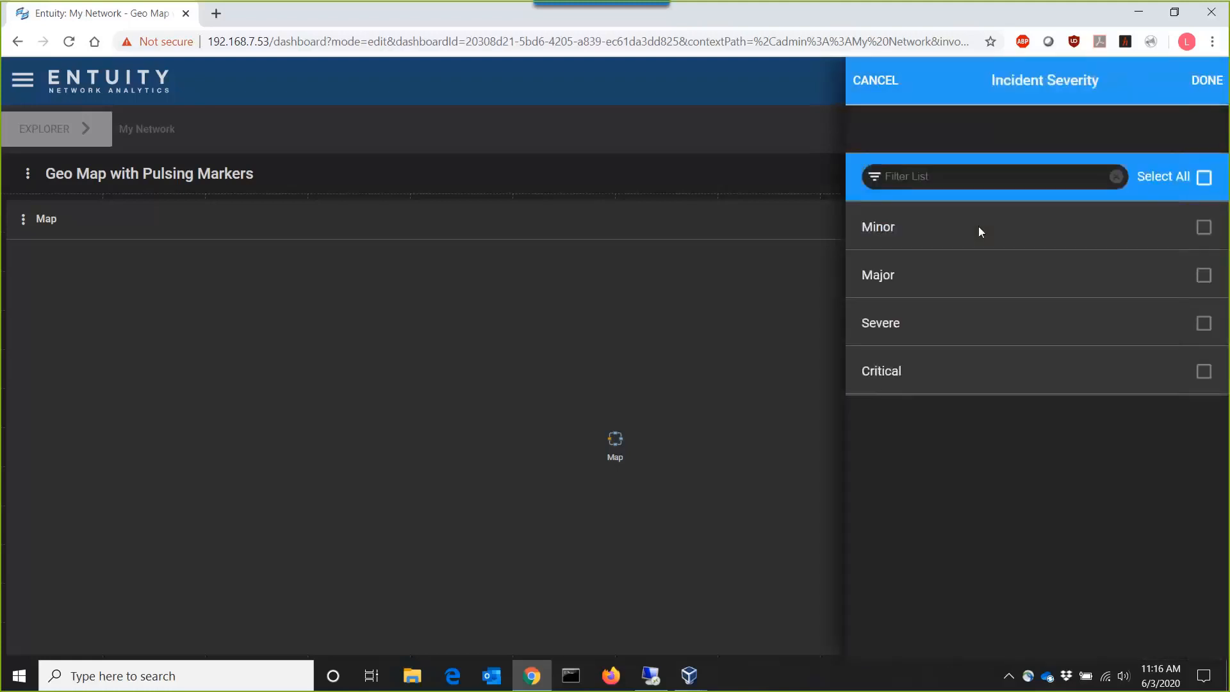
left_click(1201, 323)
left_click(1202, 372)
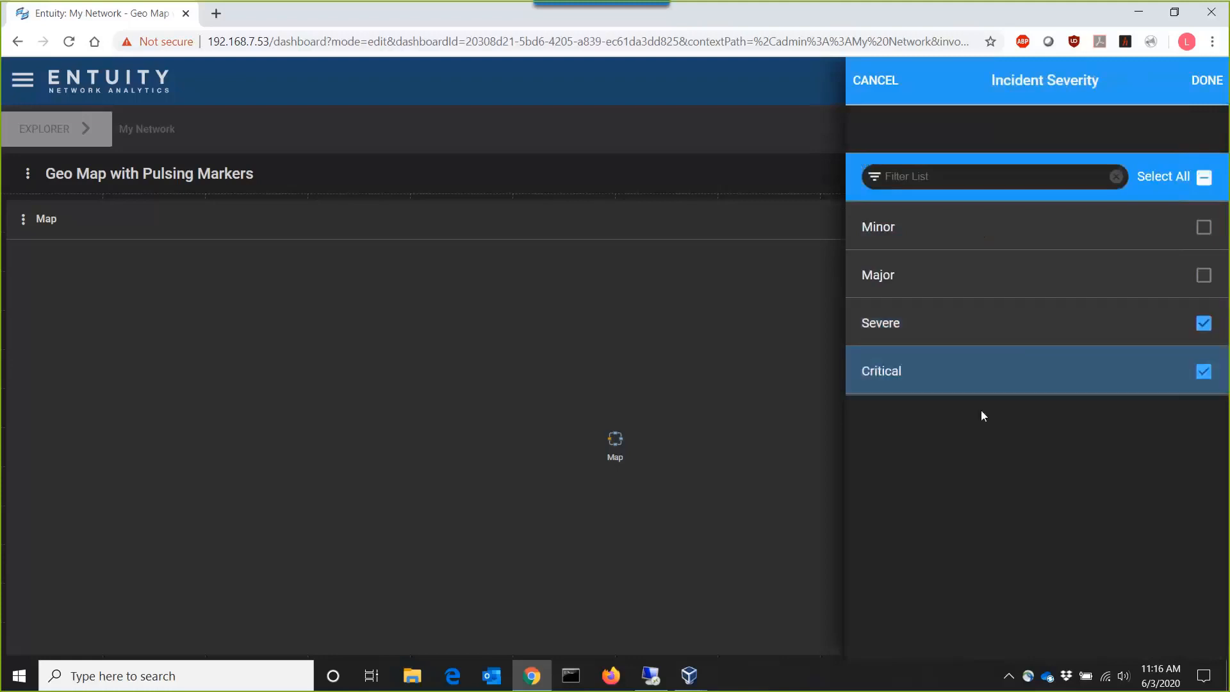
left_click(1198, 99)
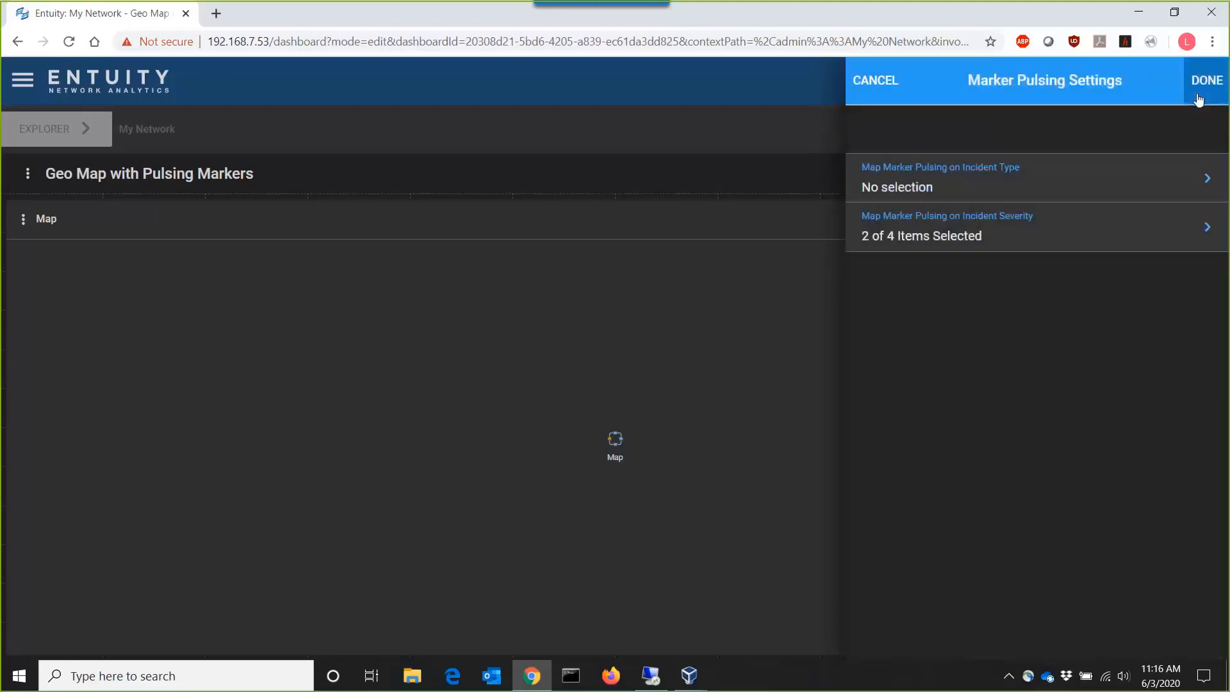
- Apply the marker pulsing and Map dashlet settings and save the Geo Map with Pulsing Markers dashboard
left_click(1198, 99)
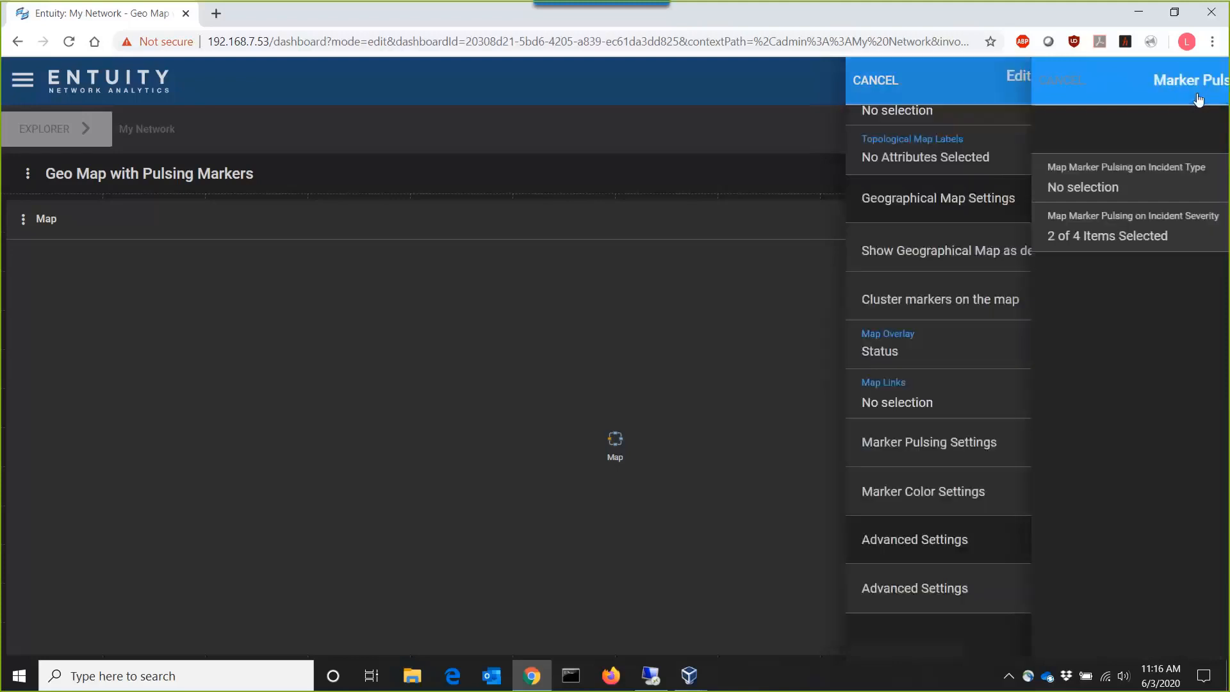
left_click(1199, 99)
left_click(1084, 185)
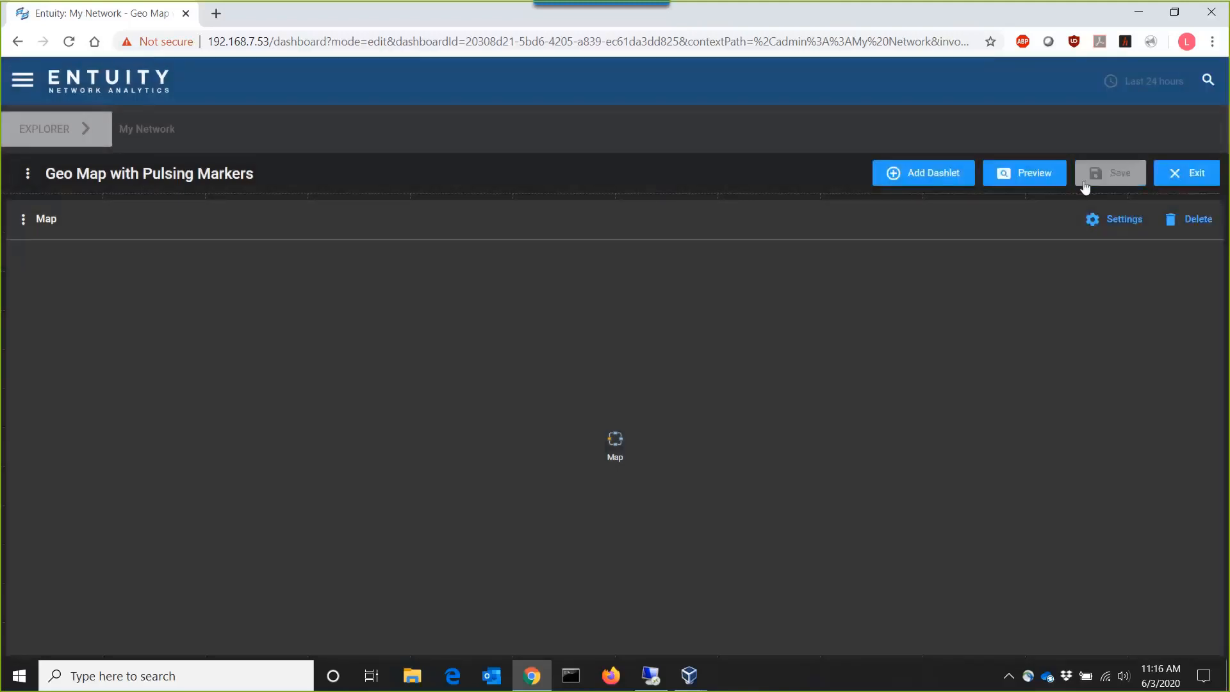
- Preview the dashboard, inspecting the Brazil marker in My Network and the Rio de Janeiro and Sao Paulo markers in the Brazil view
left_click(1021, 179)
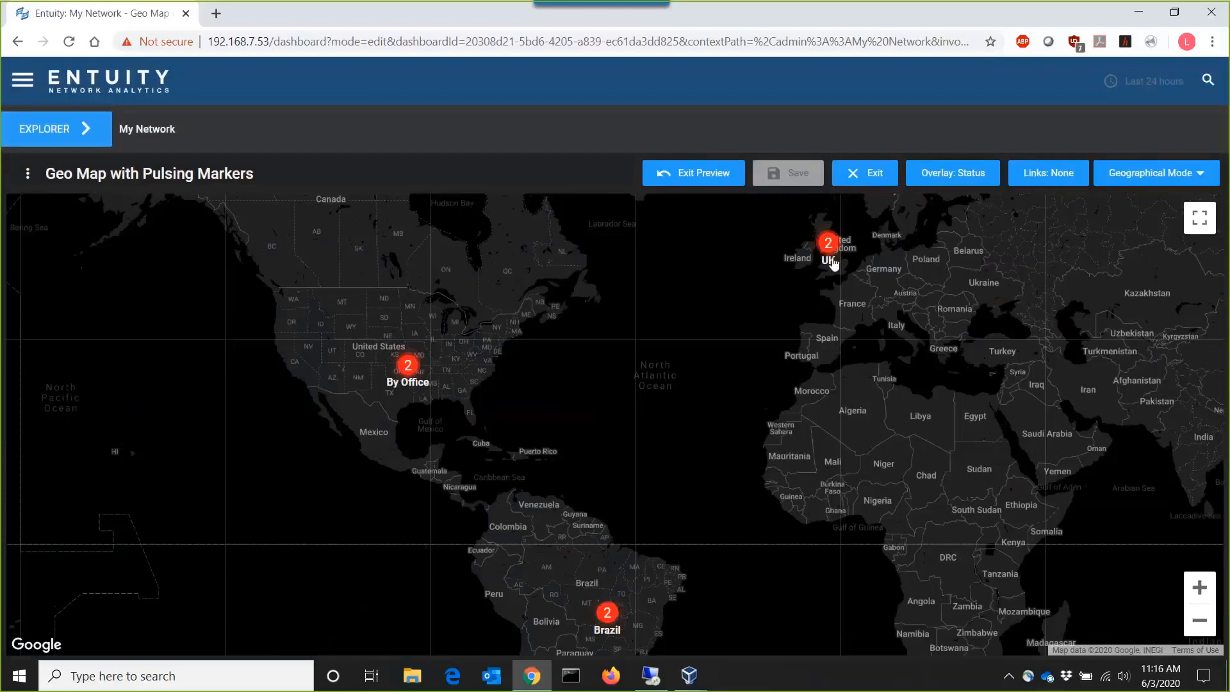
left_click(608, 615)
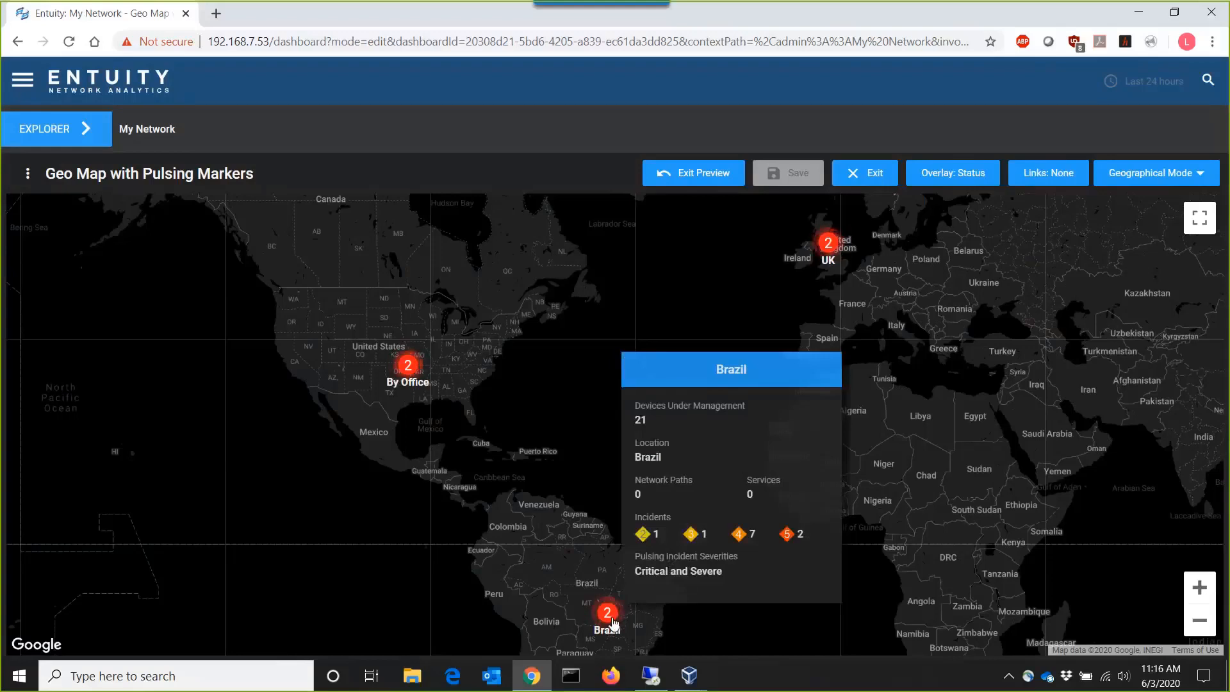
left_click(82, 131)
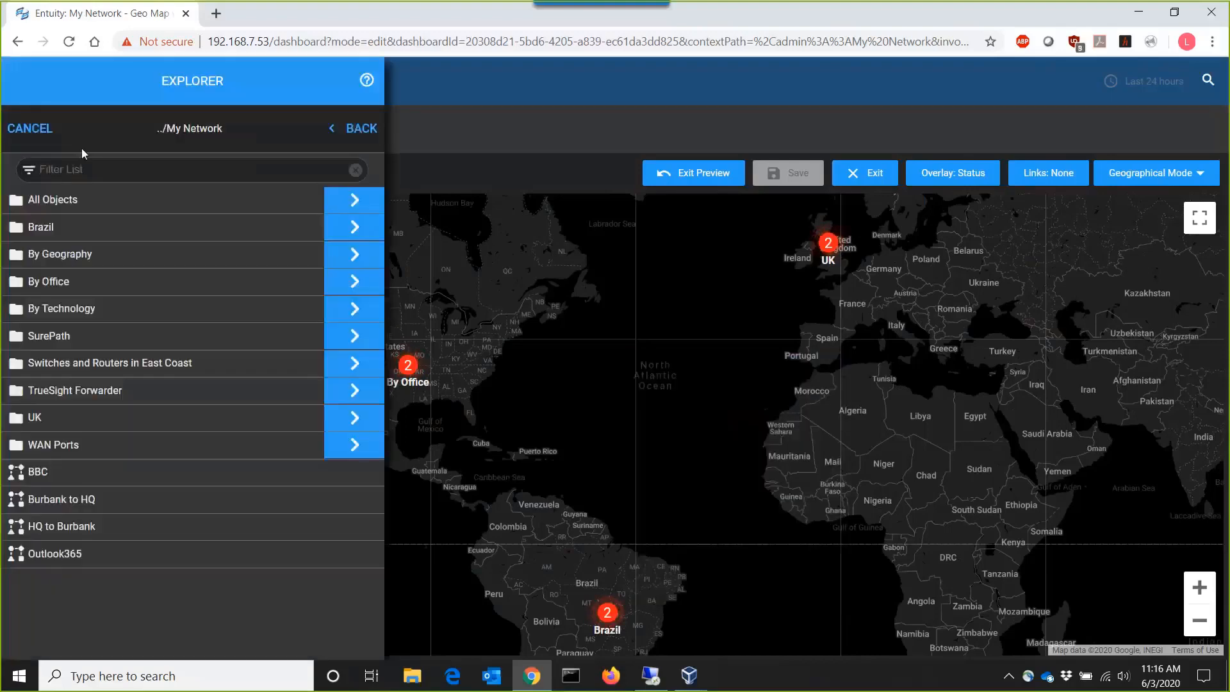
left_click(58, 227)
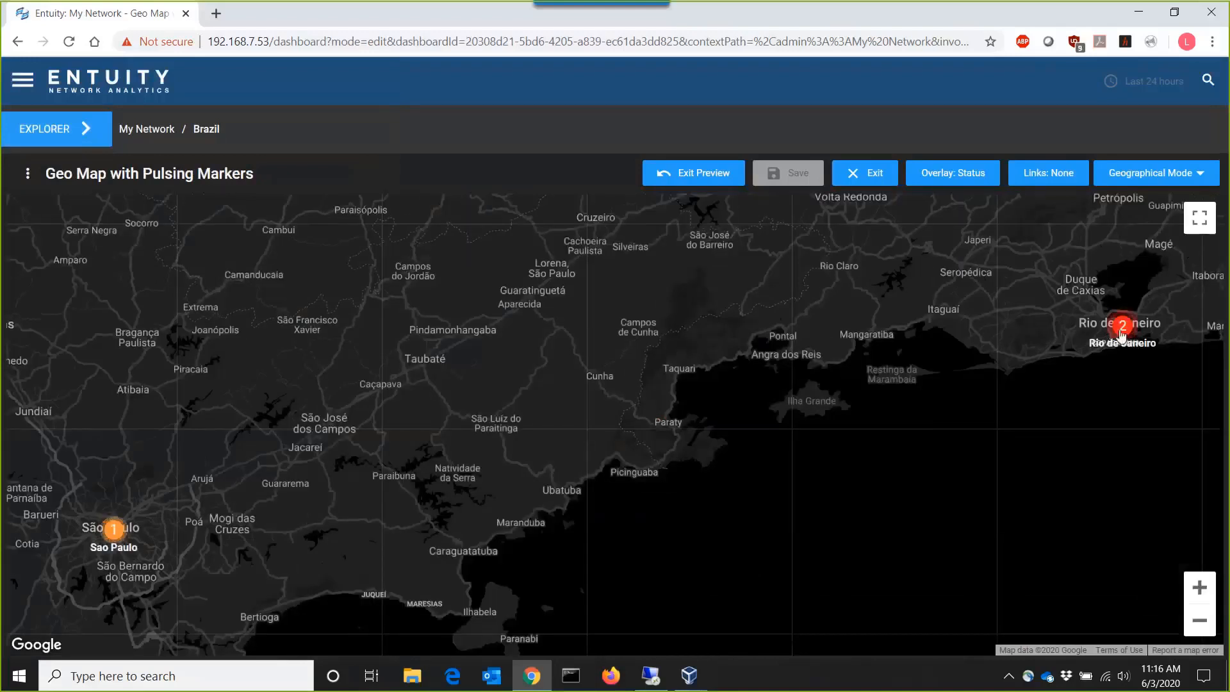
mouse_move(1121, 333)
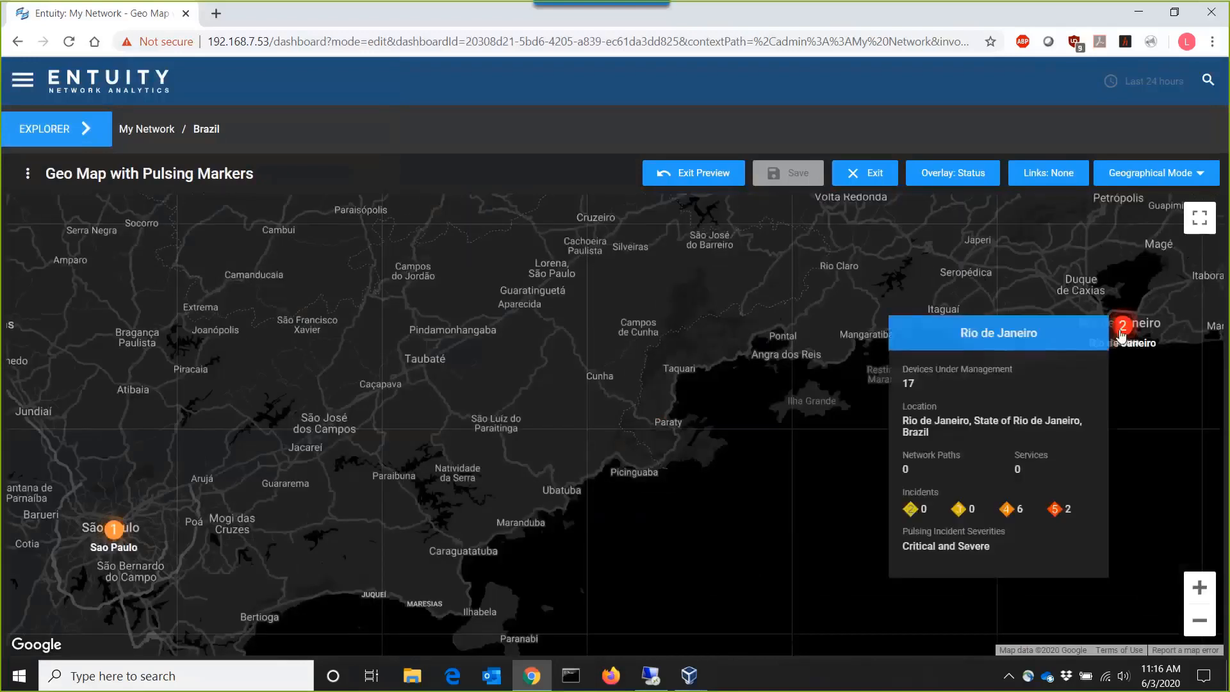
mouse_move(116, 530)
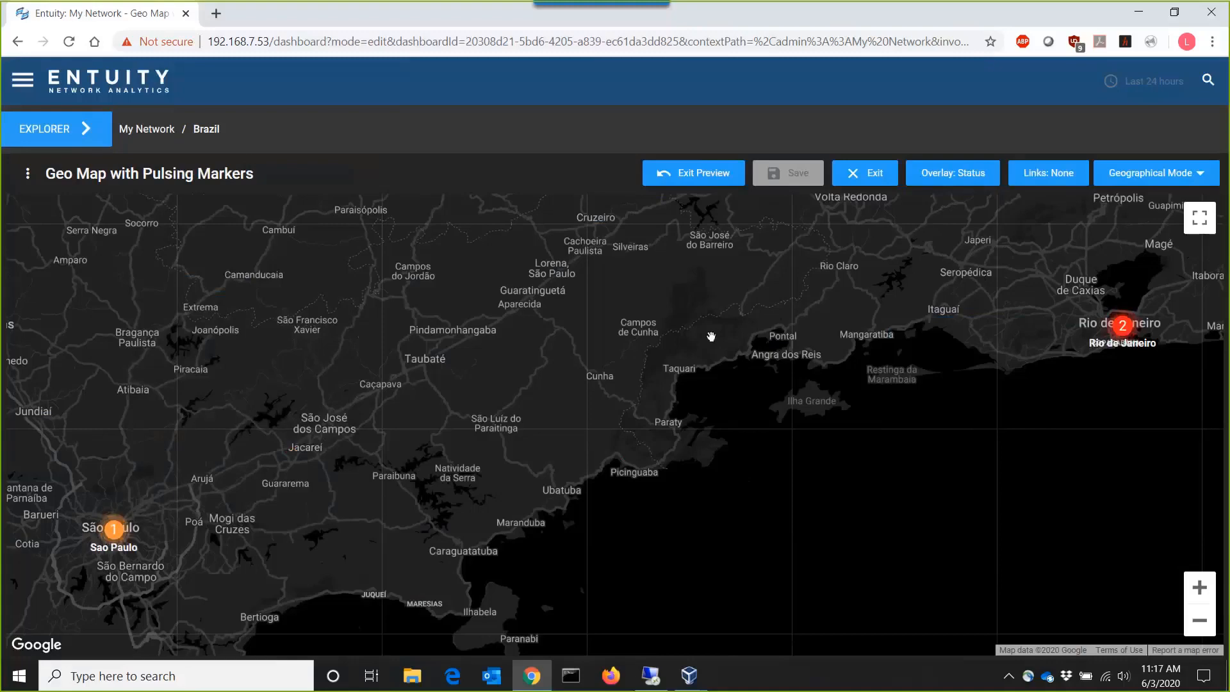
left_click(695, 183)
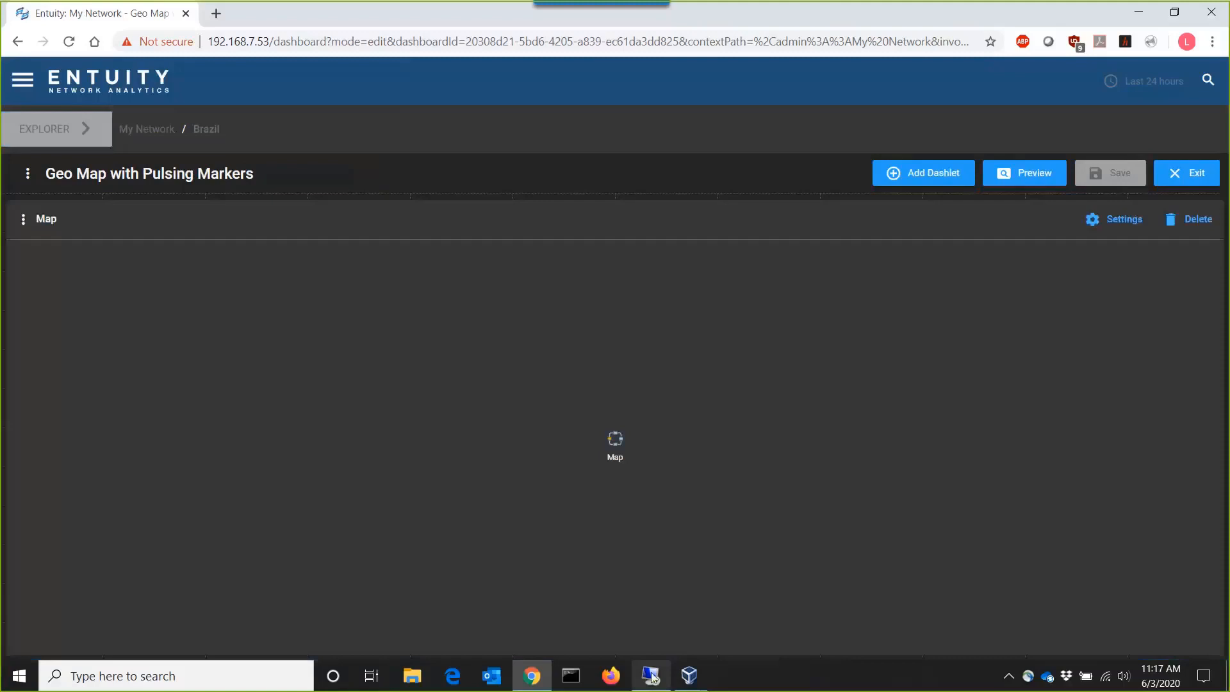
- Switch to the Remote Desktop session and inspect the Minneapolis, Cleveland and MA markers on the United States map
left_click(651, 677)
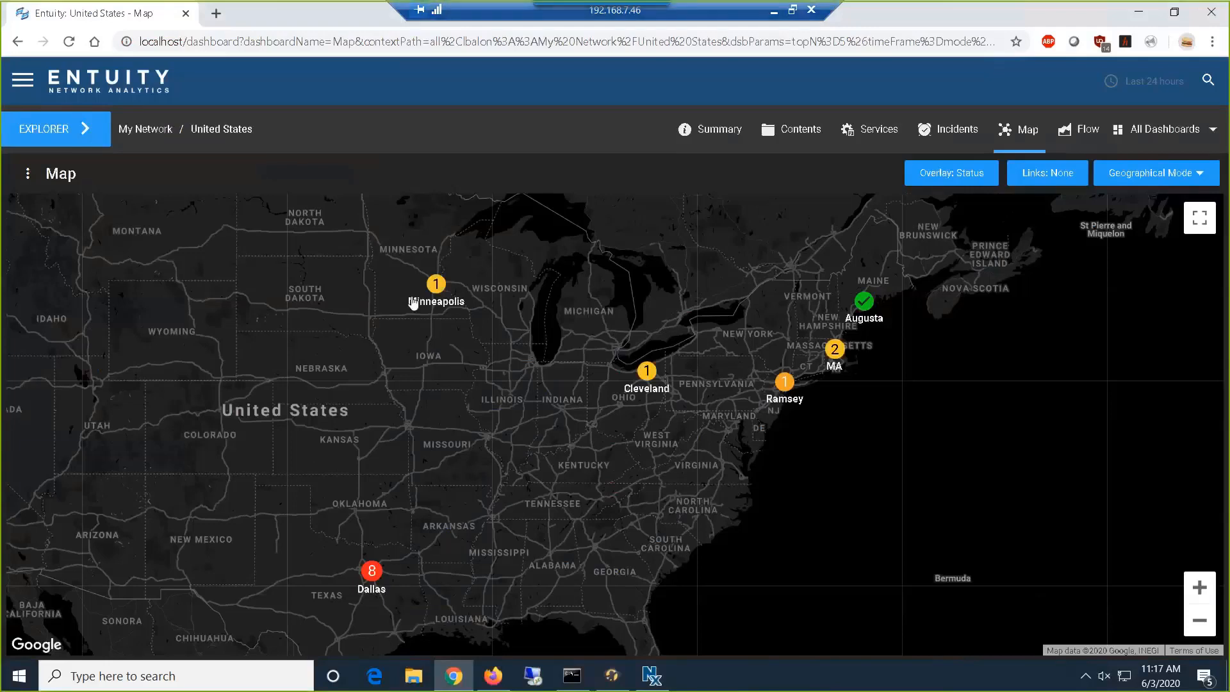
mouse_move(436, 294)
mouse_move(646, 371)
mouse_move(828, 360)
- Open the Geo Map with Marker Control dashboard for editing from the Dashboard Configuration page
left_click(1158, 129)
scroll(1100, 603, "down", 3)
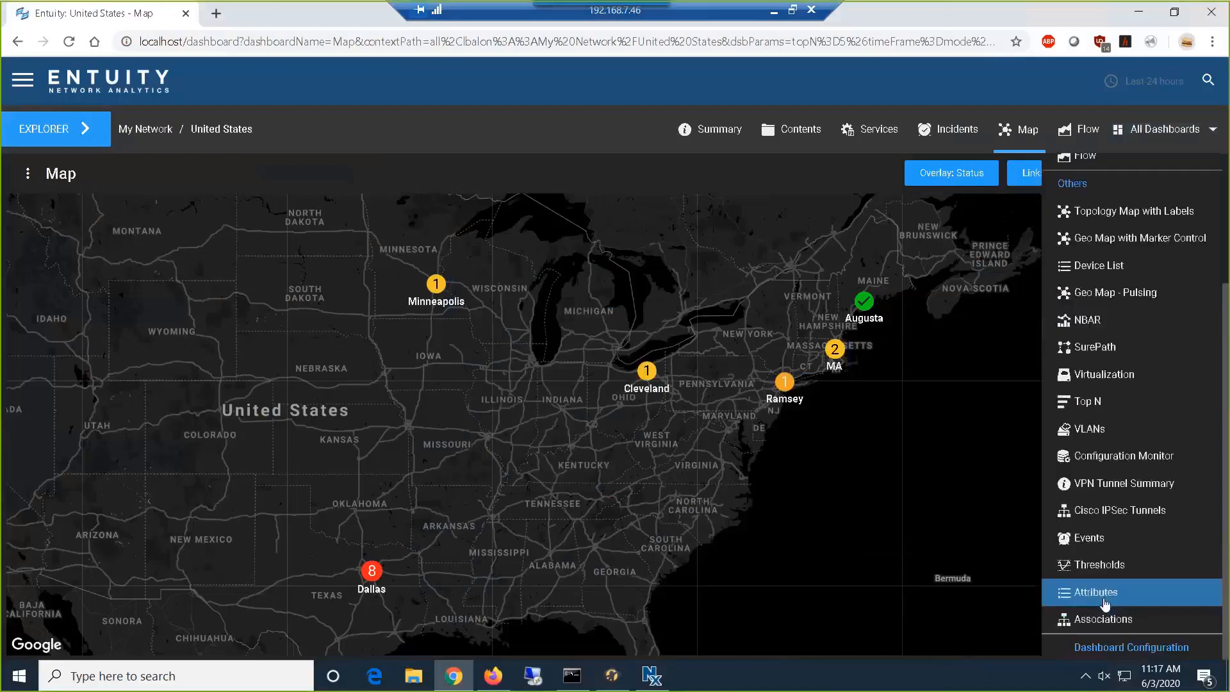
left_click(1101, 648)
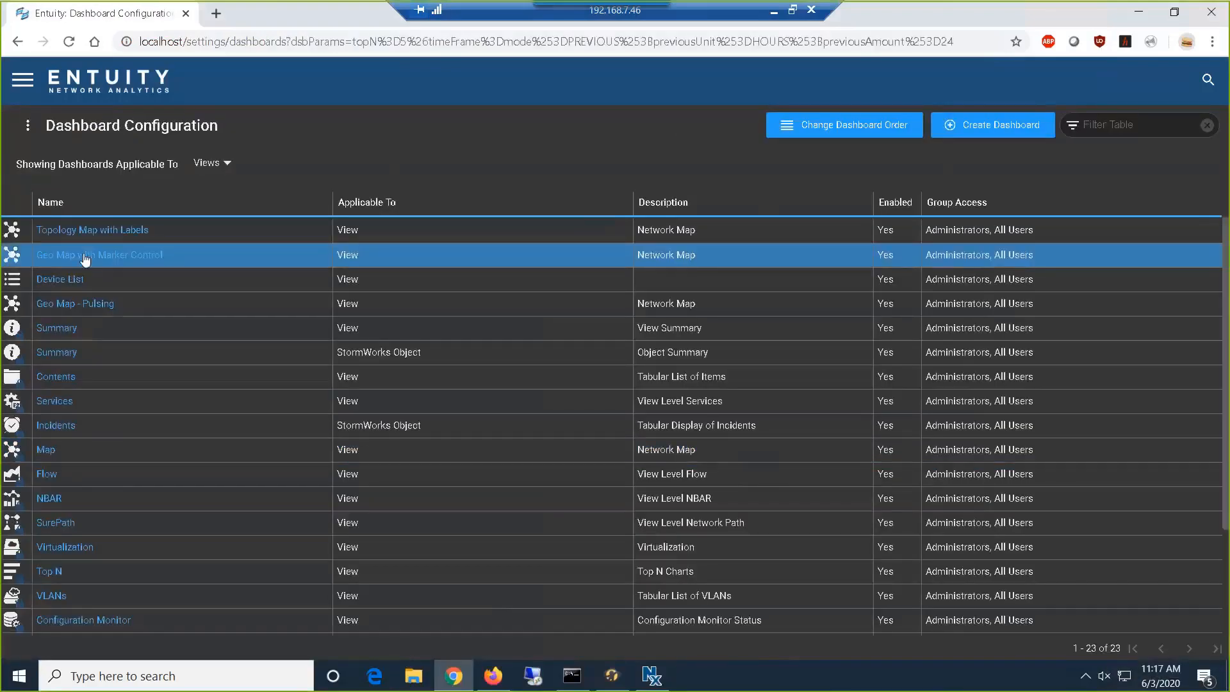
left_click(85, 257)
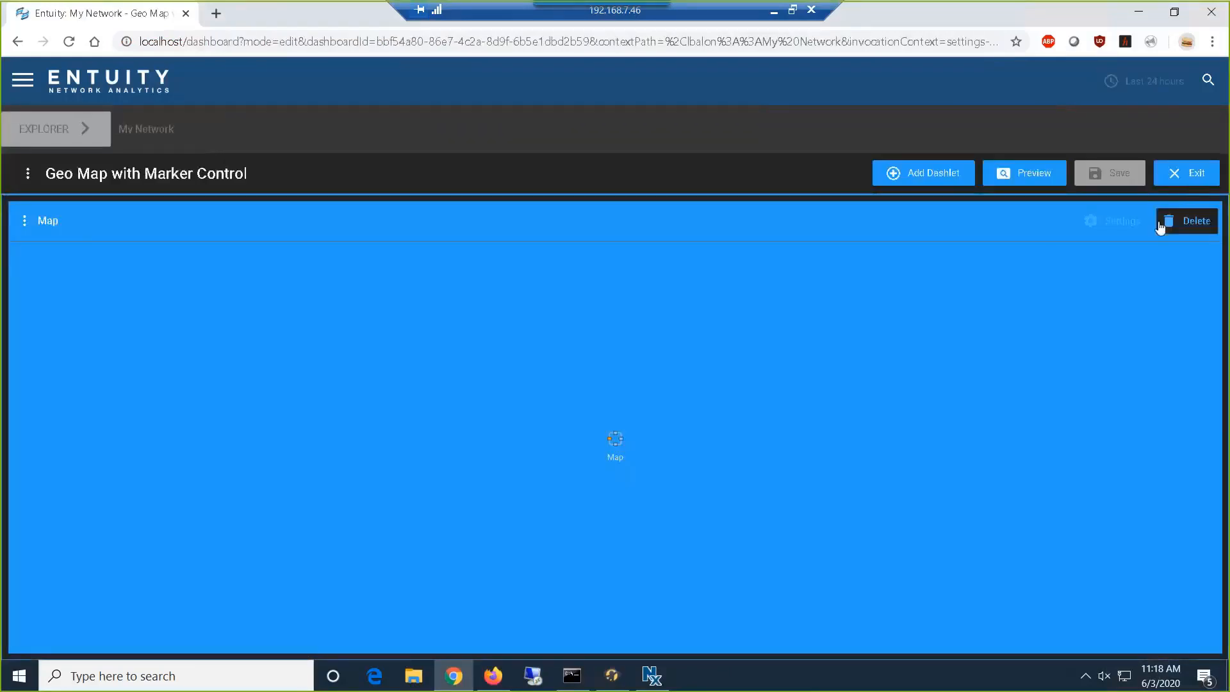
- Review the incident type and severity exclusion lists in the Map dashlet's marker color settings without selecting any entries
left_click(1121, 221)
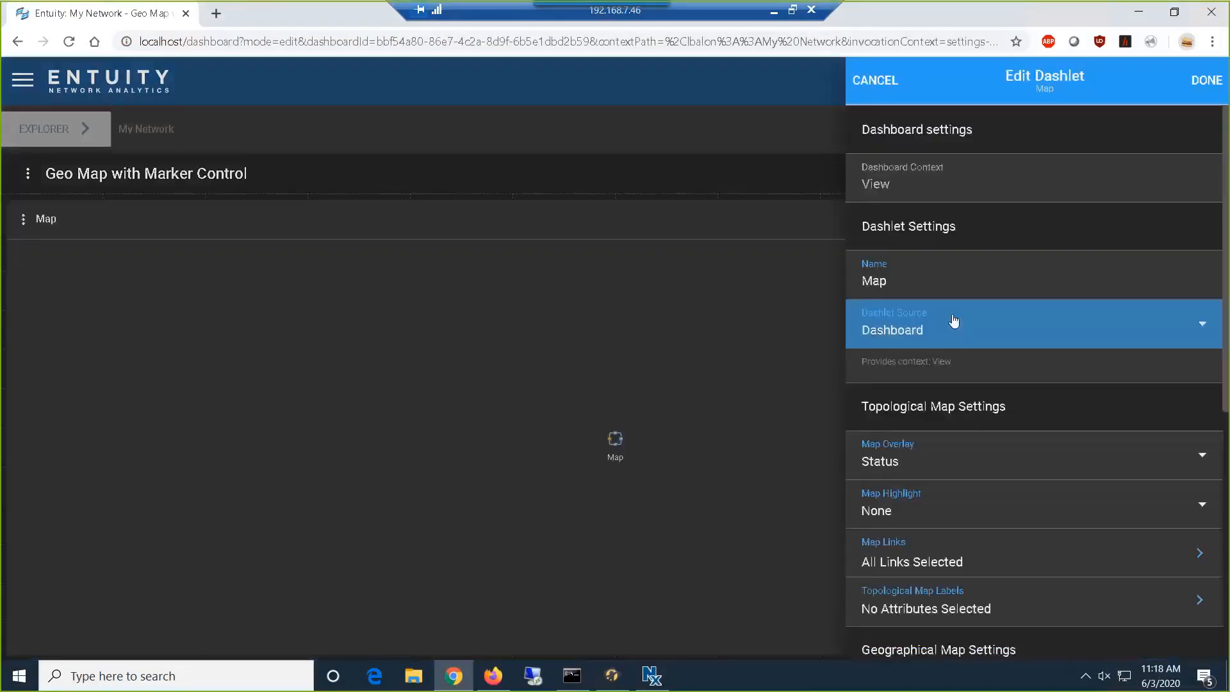
scroll(953, 326, "down", 4)
scroll(871, 404, "down", 3)
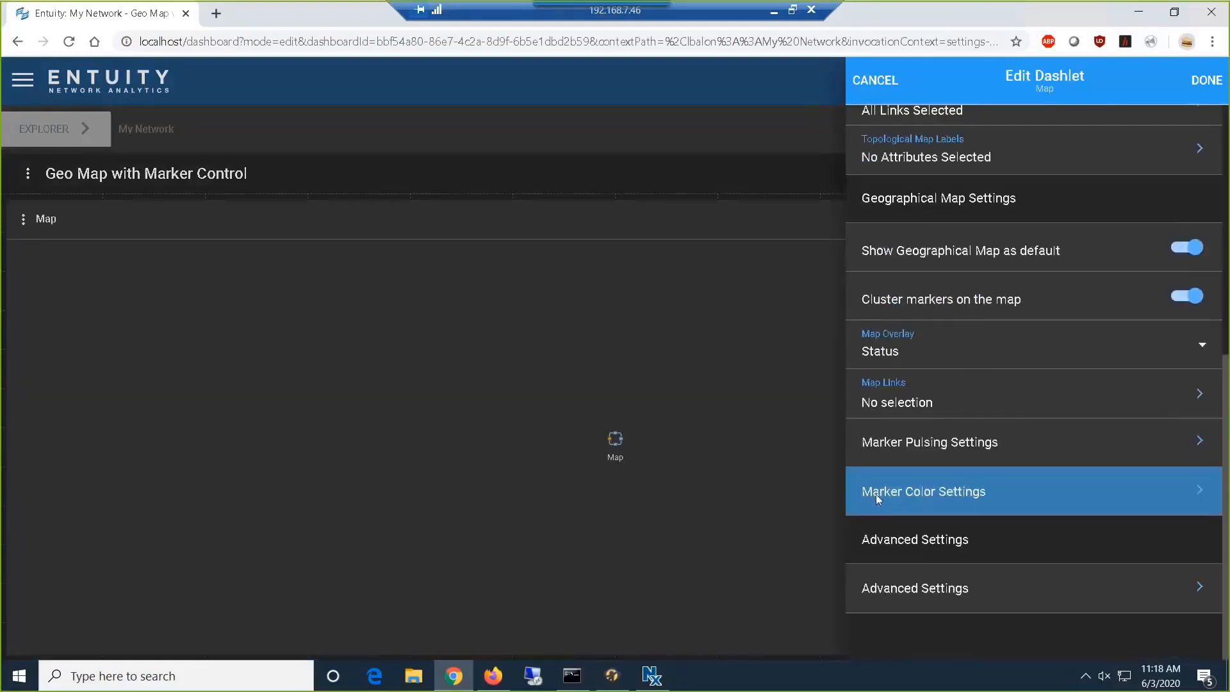
left_click(876, 499)
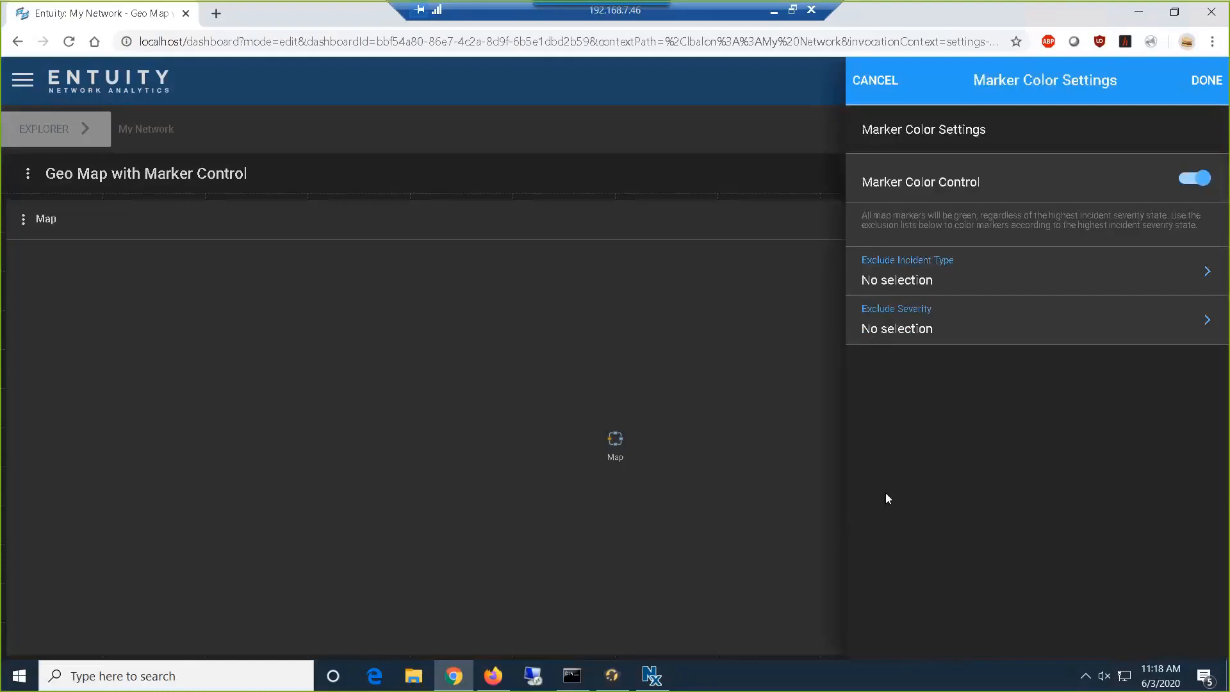
left_click(963, 280)
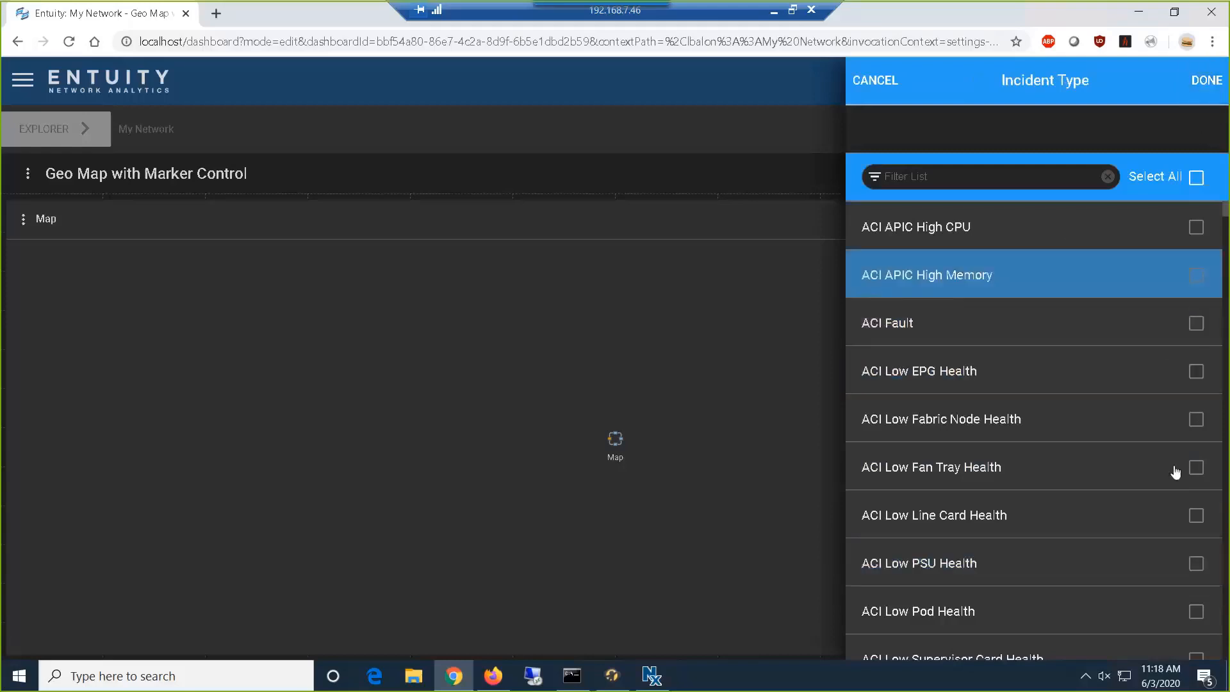
left_click(1206, 80)
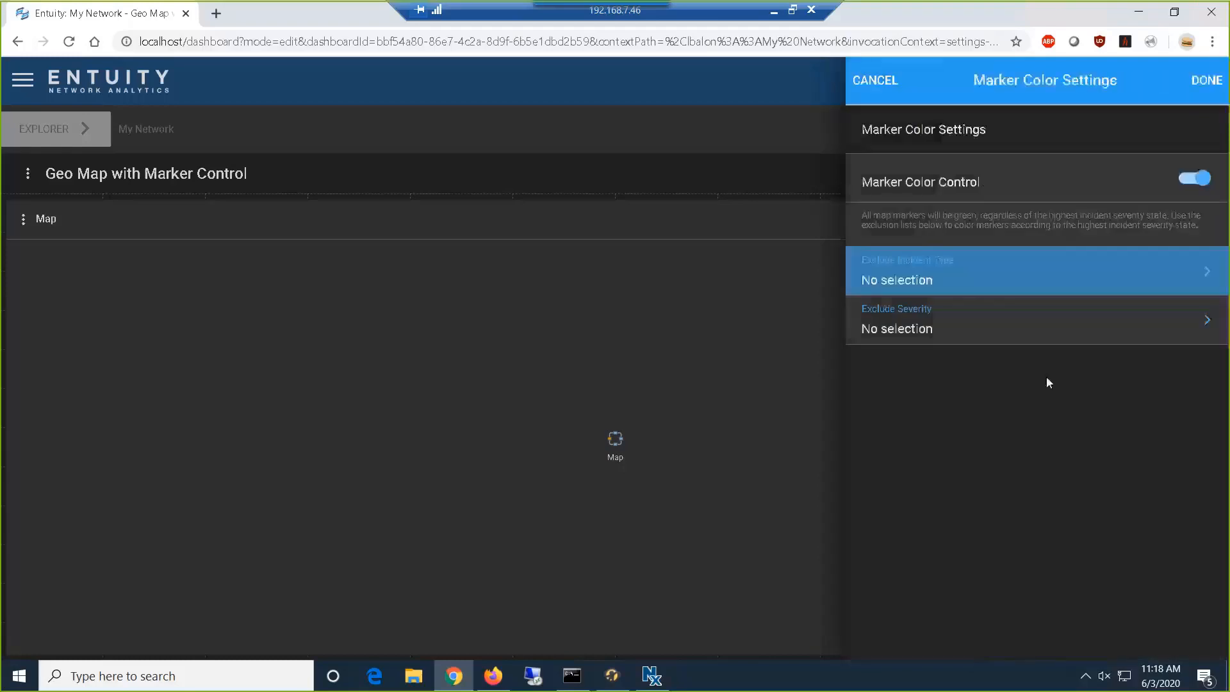
left_click(1053, 344)
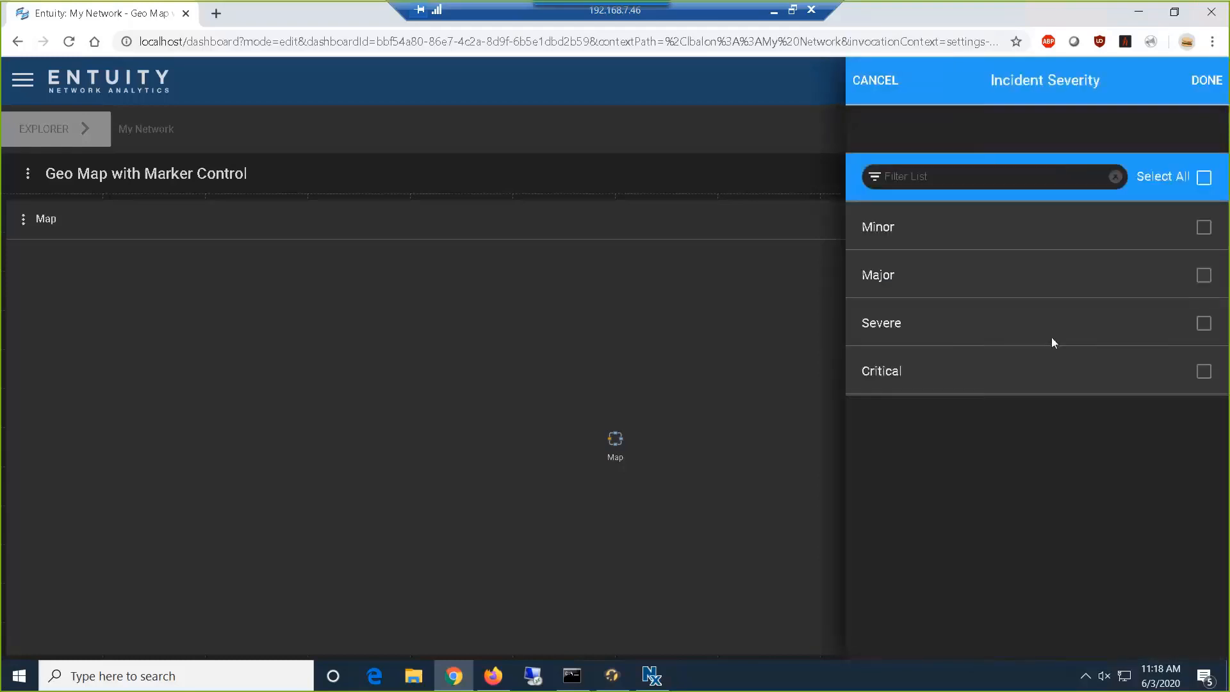
left_click(875, 82)
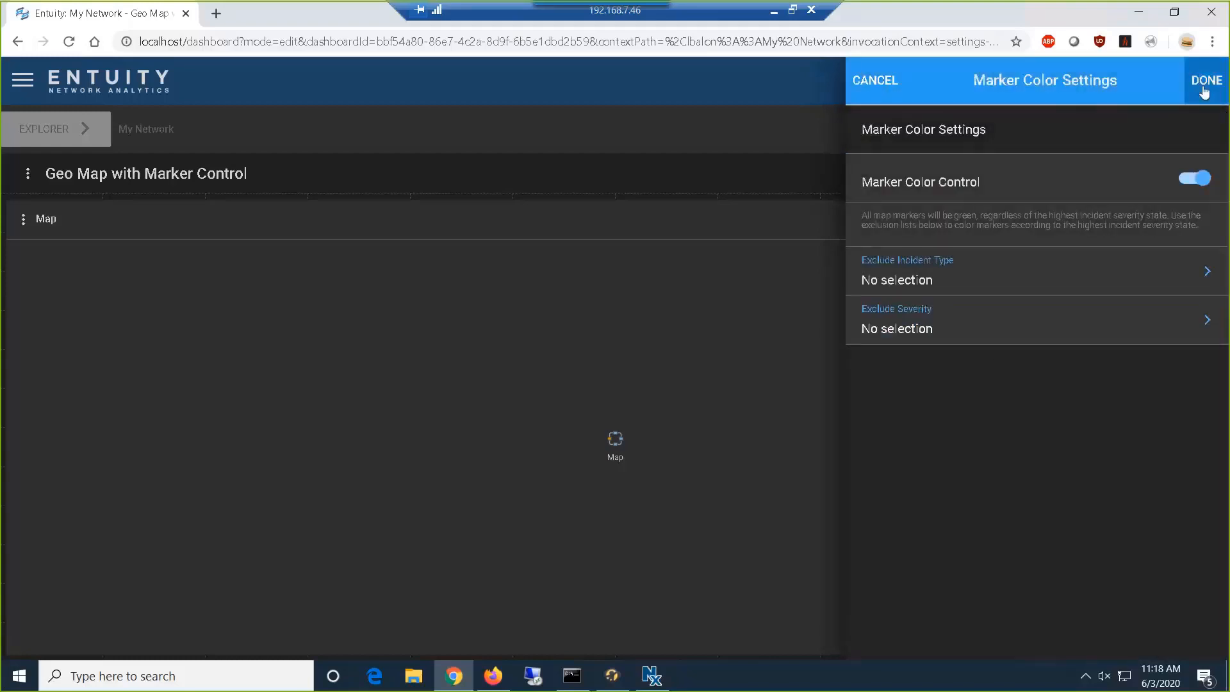
- Apply the marker color settings with no exclusions and save the Geo Map with Marker Control dashboard
left_click(936, 287)
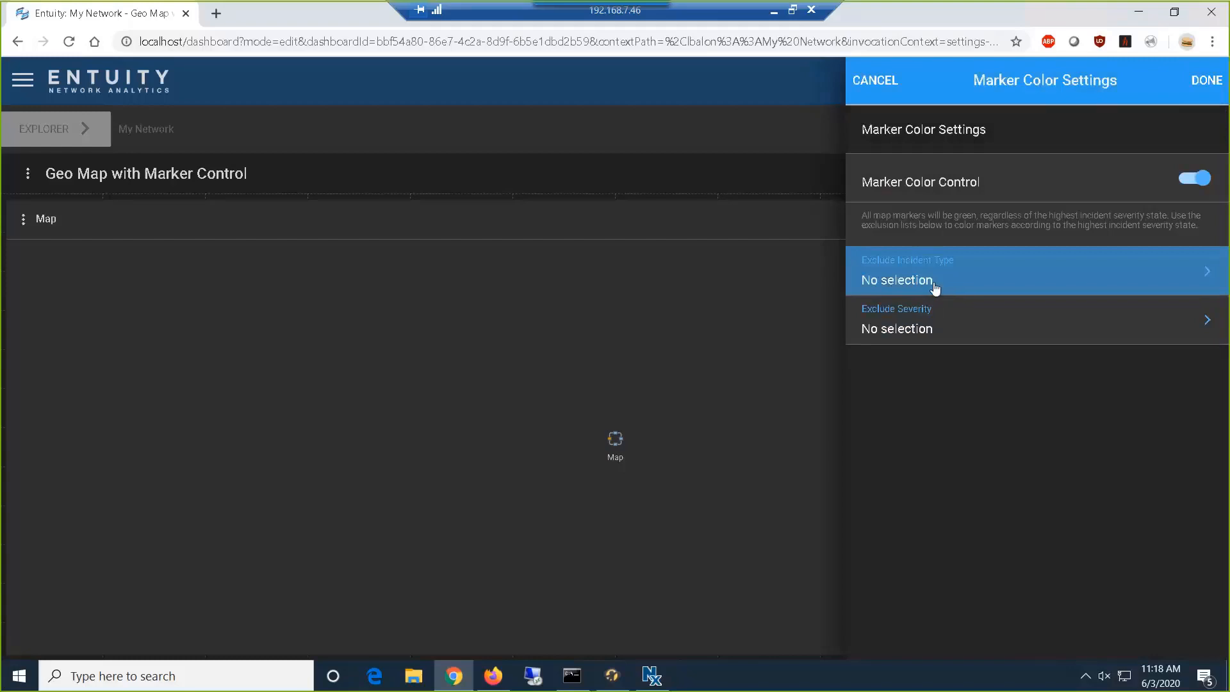
left_click(1217, 83)
left_click(1210, 80)
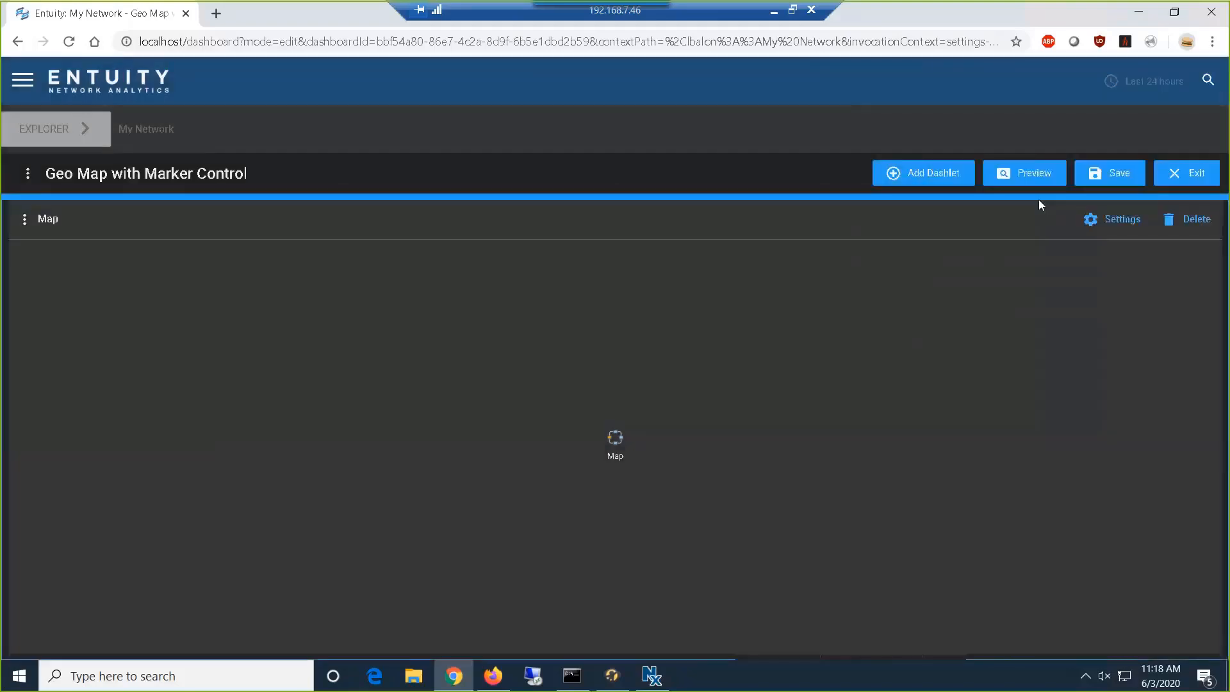
left_click(1103, 173)
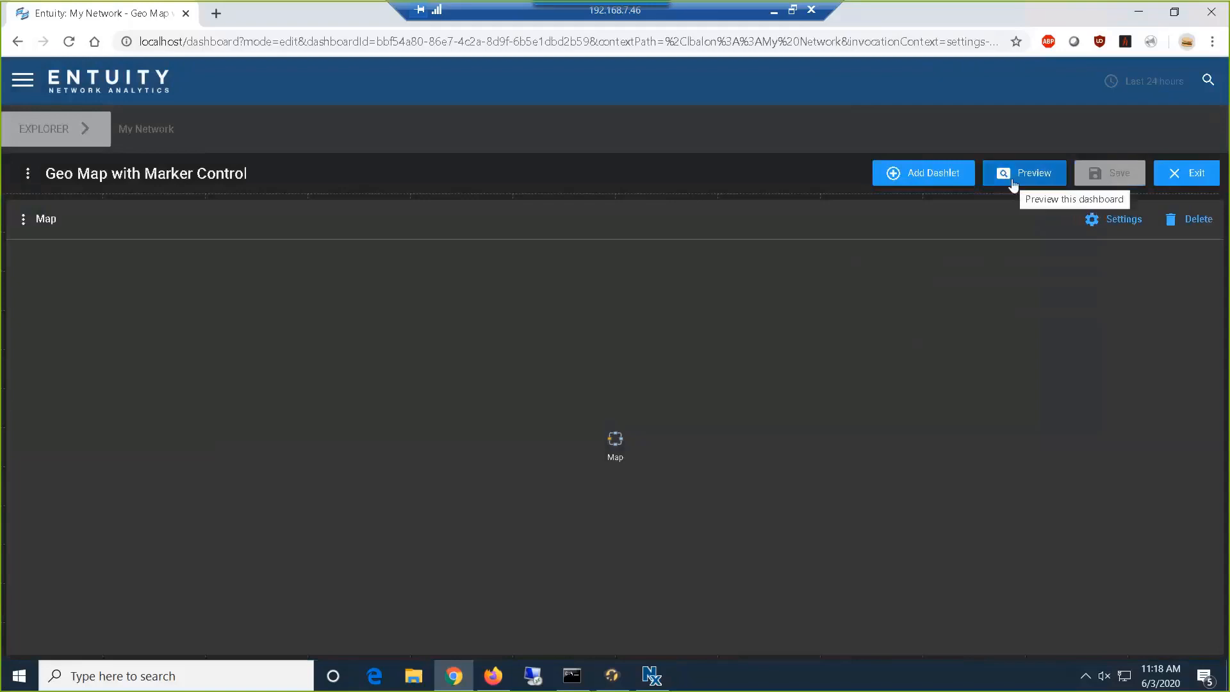
- Preview the Geo Map with Marker Control dashboard and check the marker colors in the United States view
left_click(1012, 182)
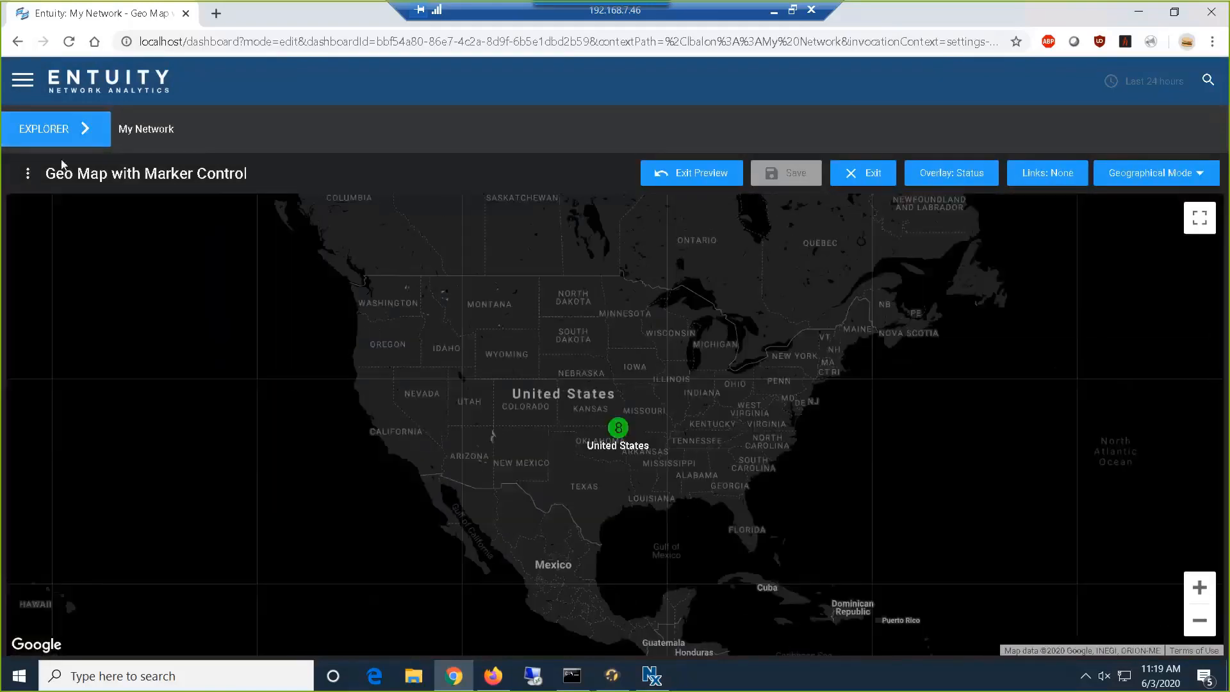
left_click(55, 128)
left_click(20, 368)
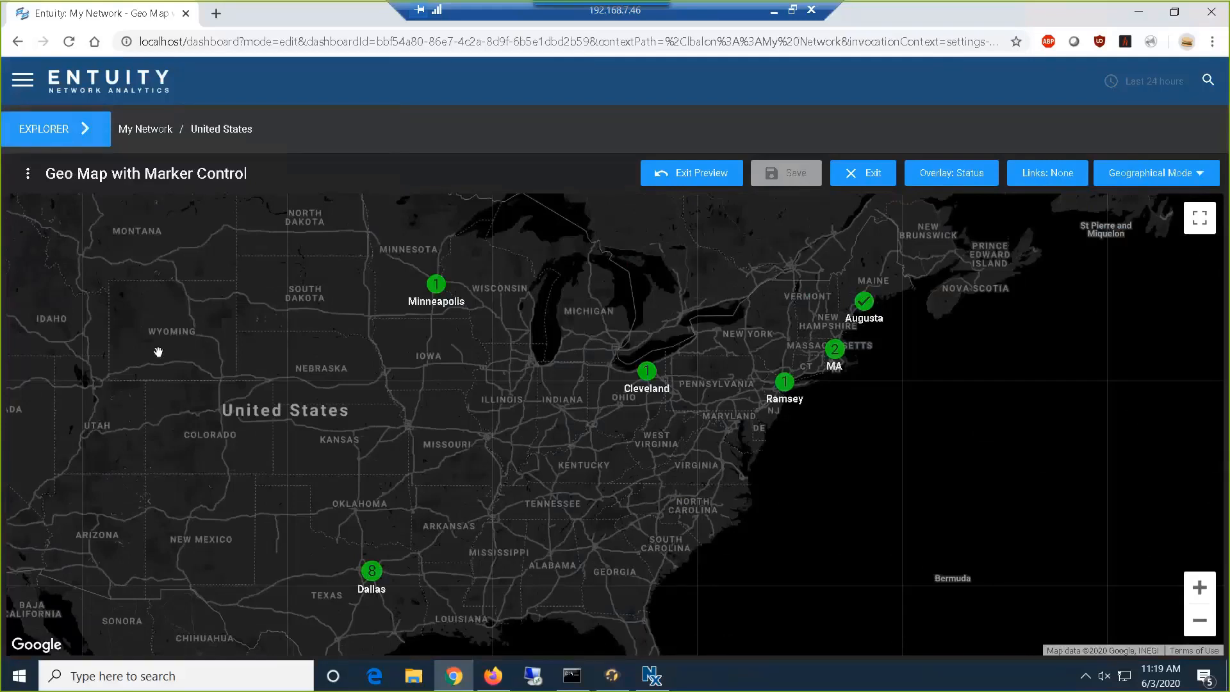
left_click(696, 181)
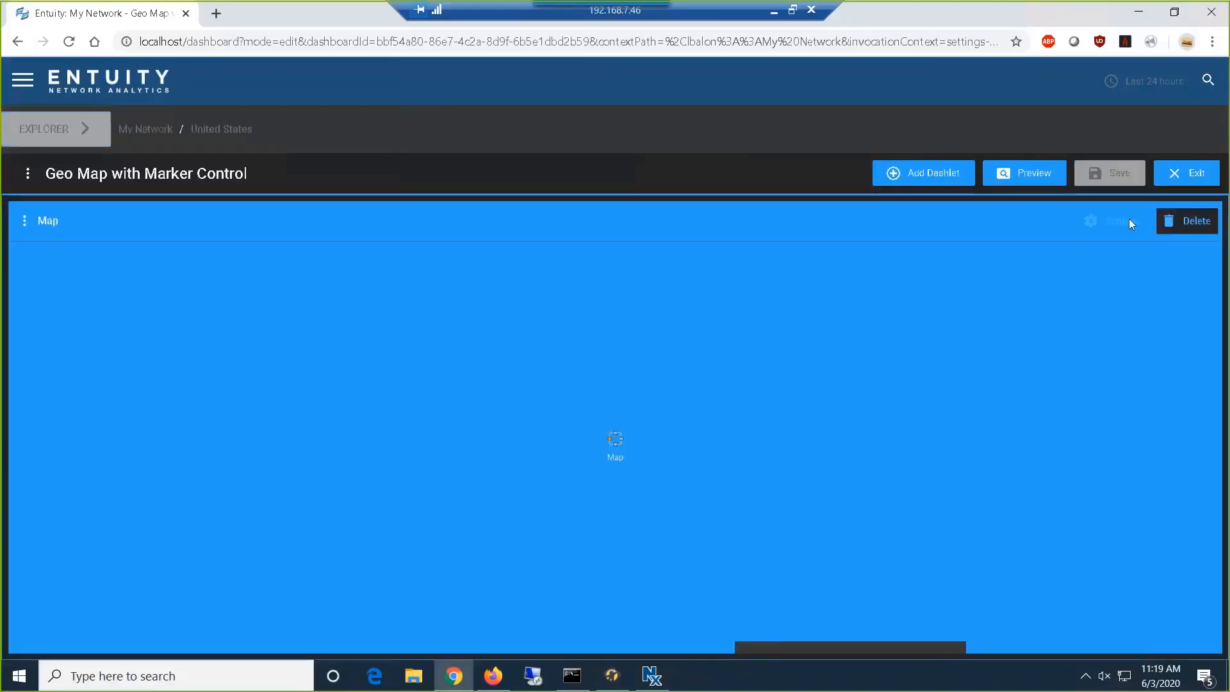
- Exclude the Severe severity from the Map dashlet's marker color control and save the dashboard
left_click(1114, 220)
scroll(878, 420, "down", 5)
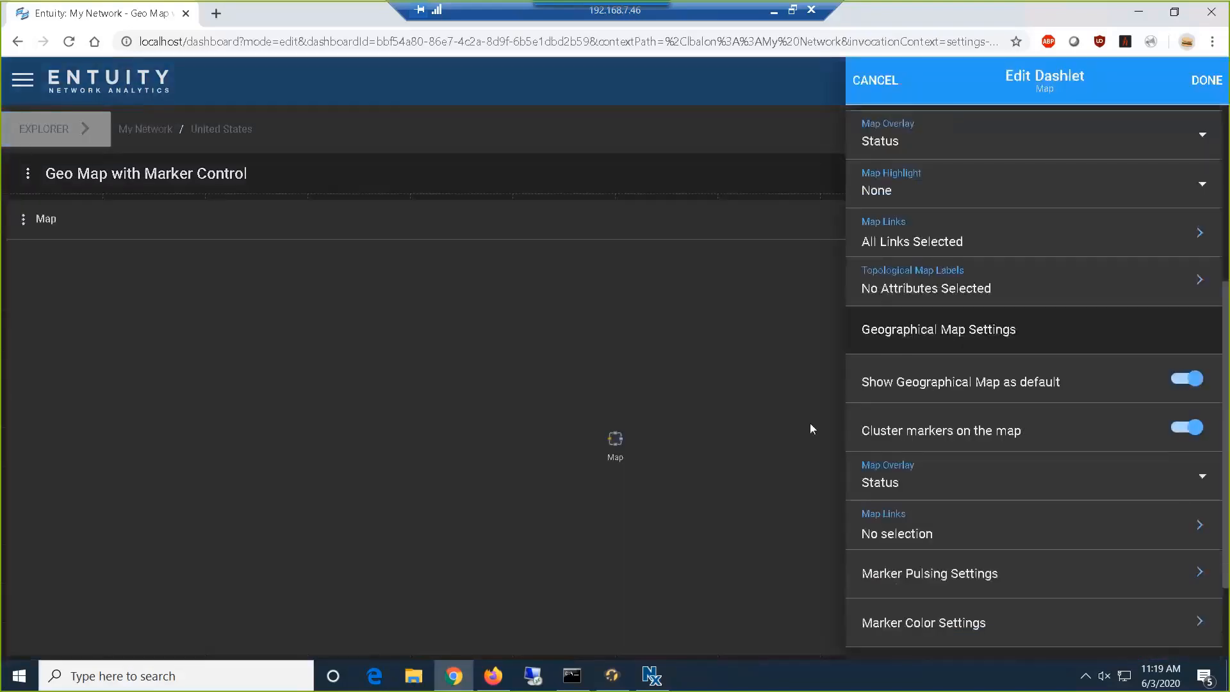
scroll(858, 359, "down", 1)
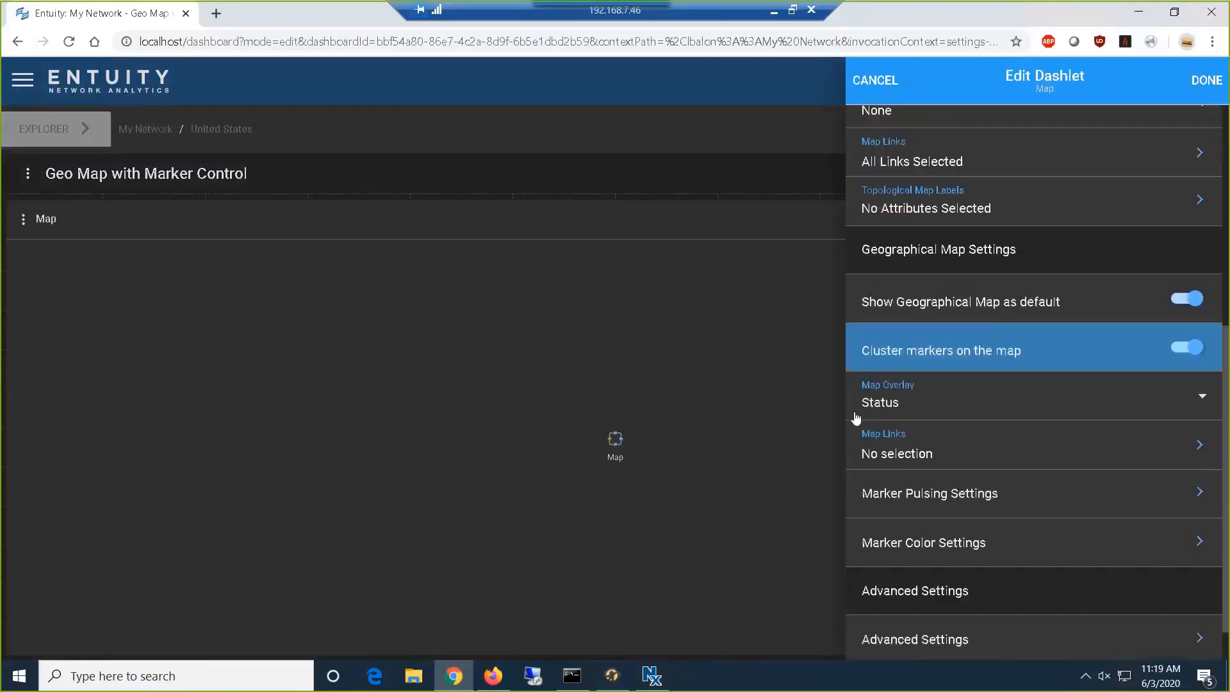
left_click(905, 547)
left_click(1100, 337)
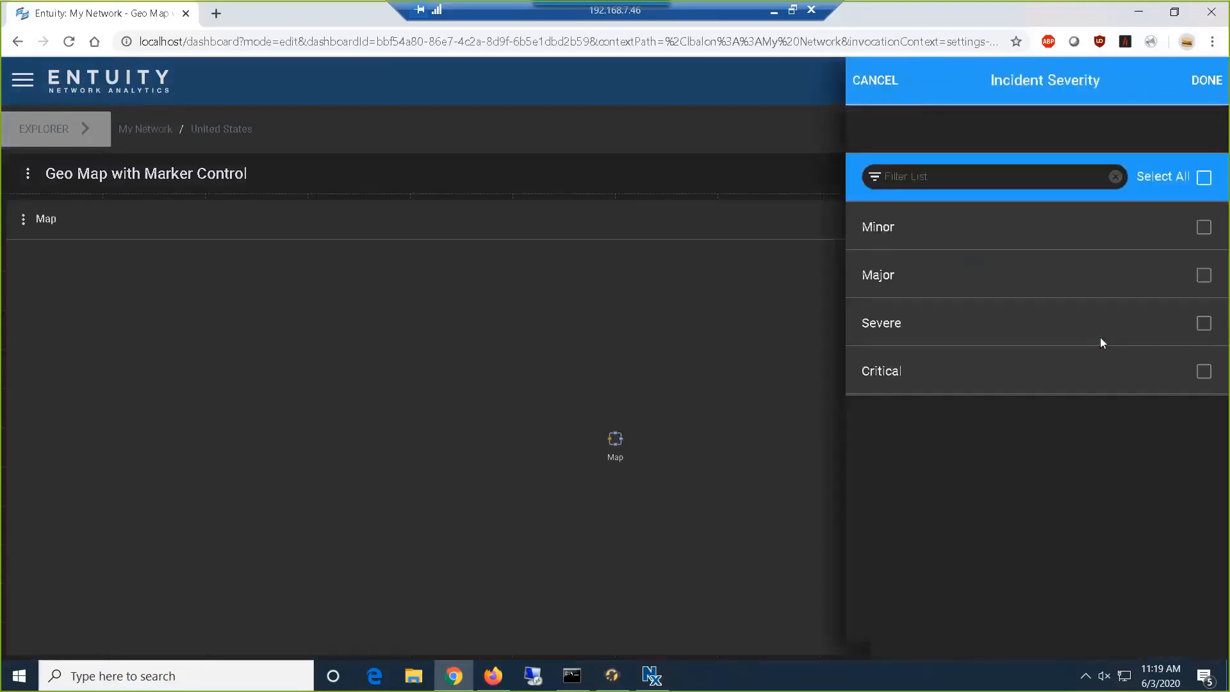
left_click(1208, 325)
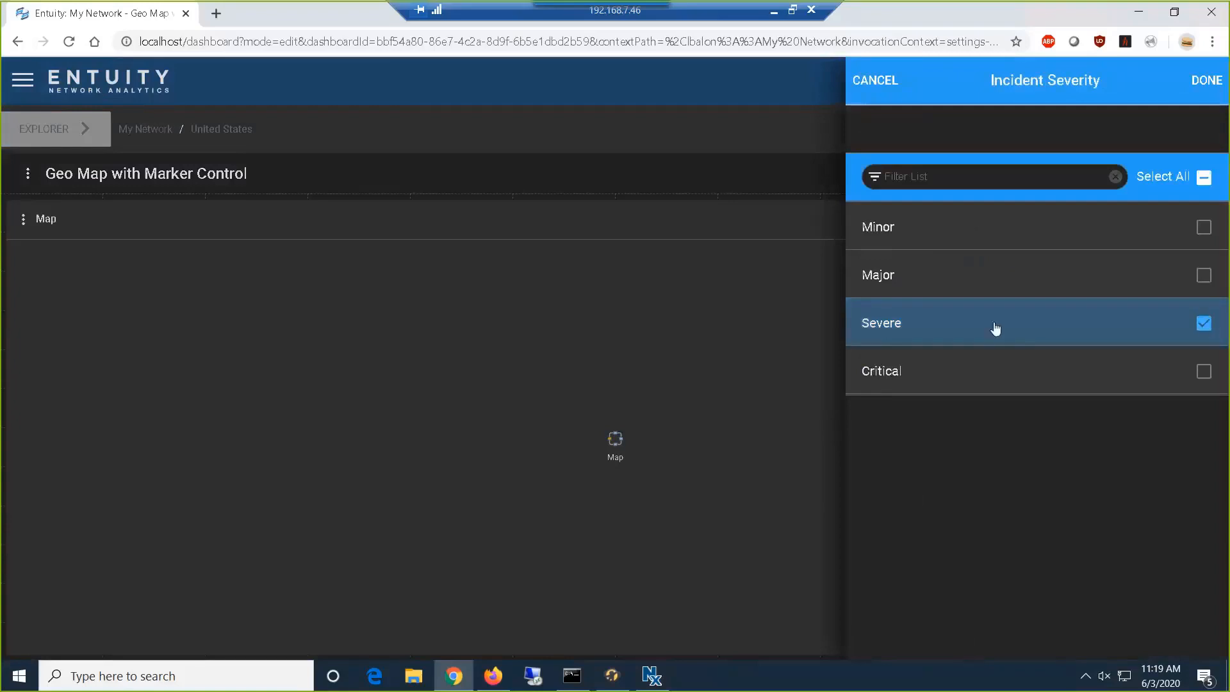
left_click(1211, 85)
left_click(1213, 85)
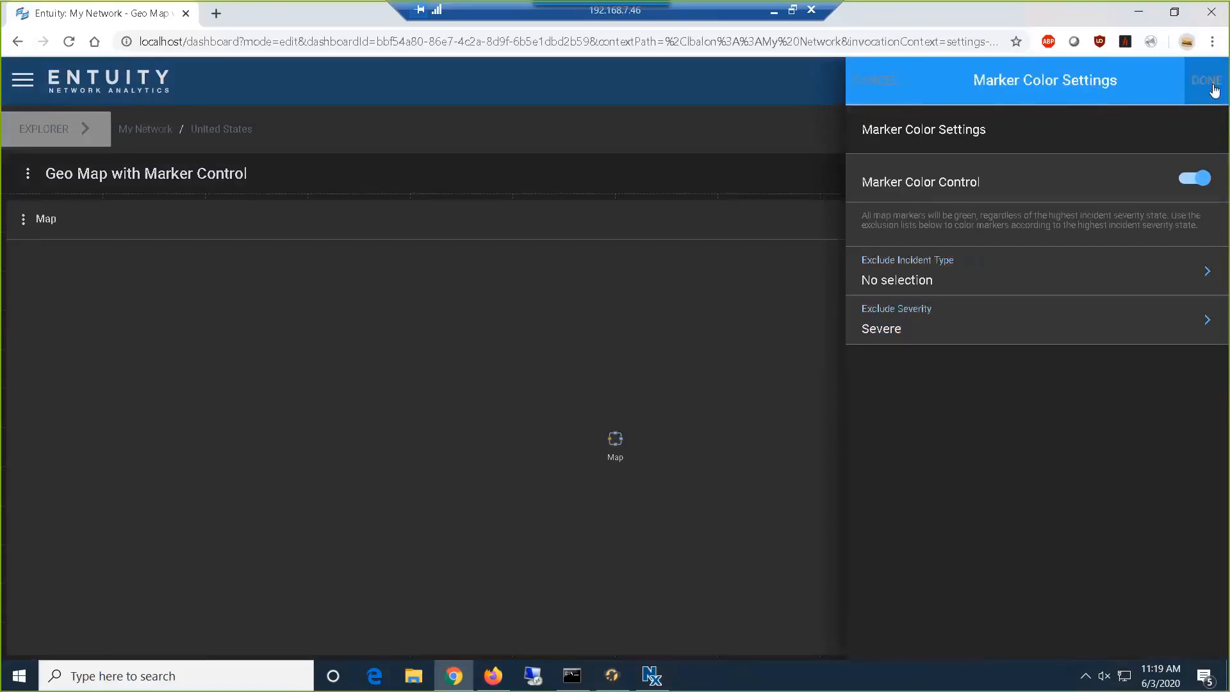
left_click(1210, 83)
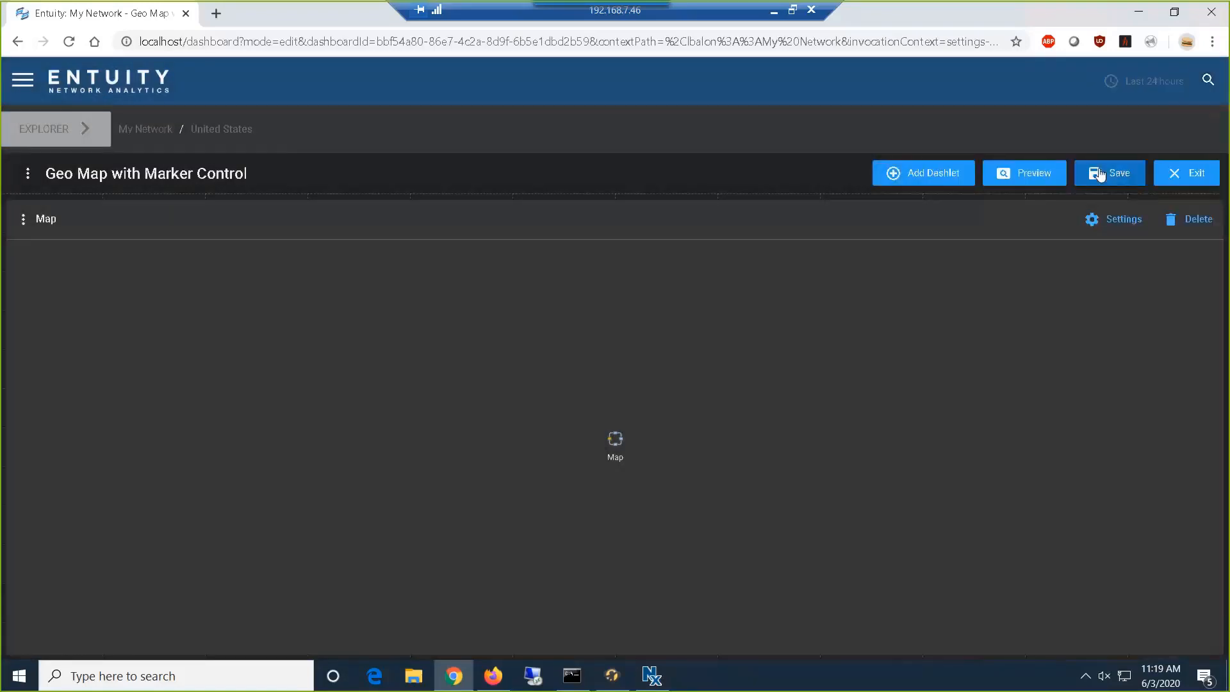
left_click(1099, 175)
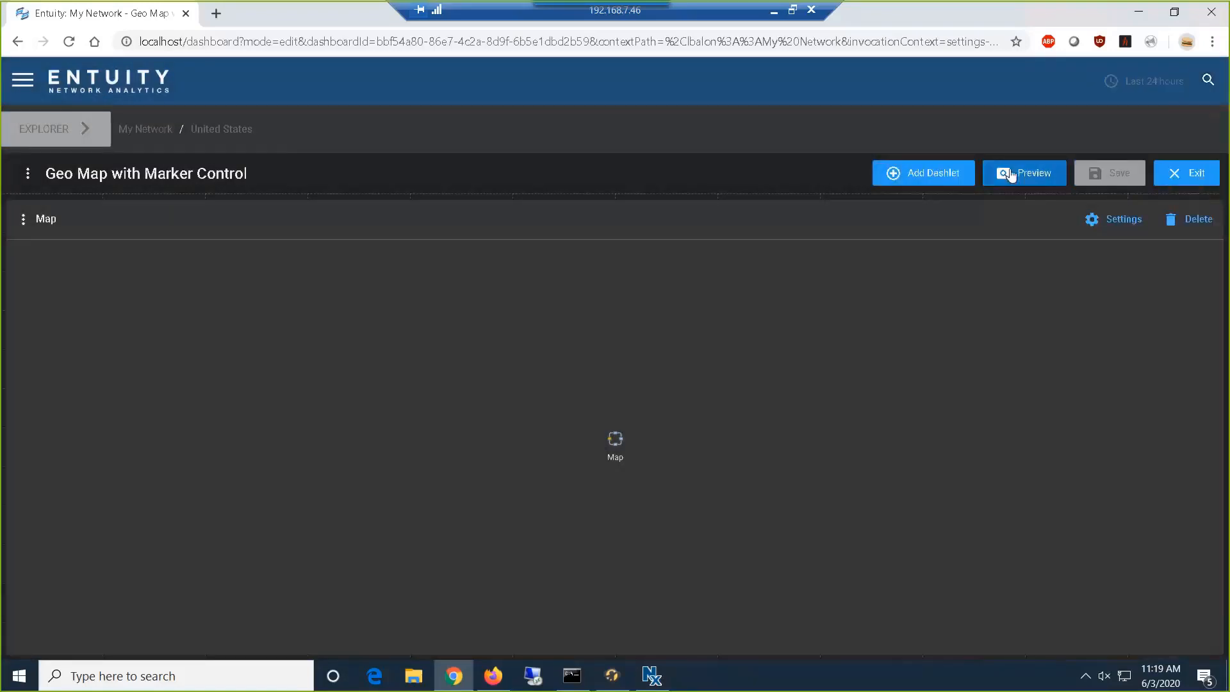
- Preview the United States map with the severity exclusion, inspect the Dallas marker's details, and exit the preview
left_click(1006, 173)
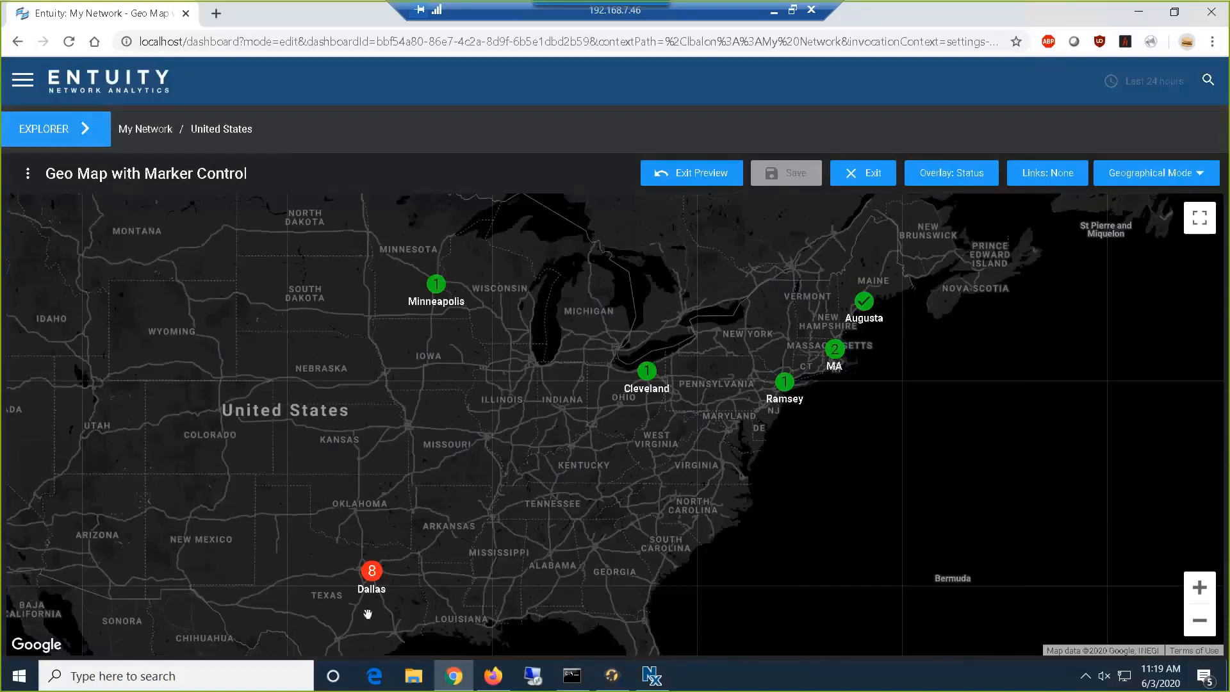
mouse_move(374, 583)
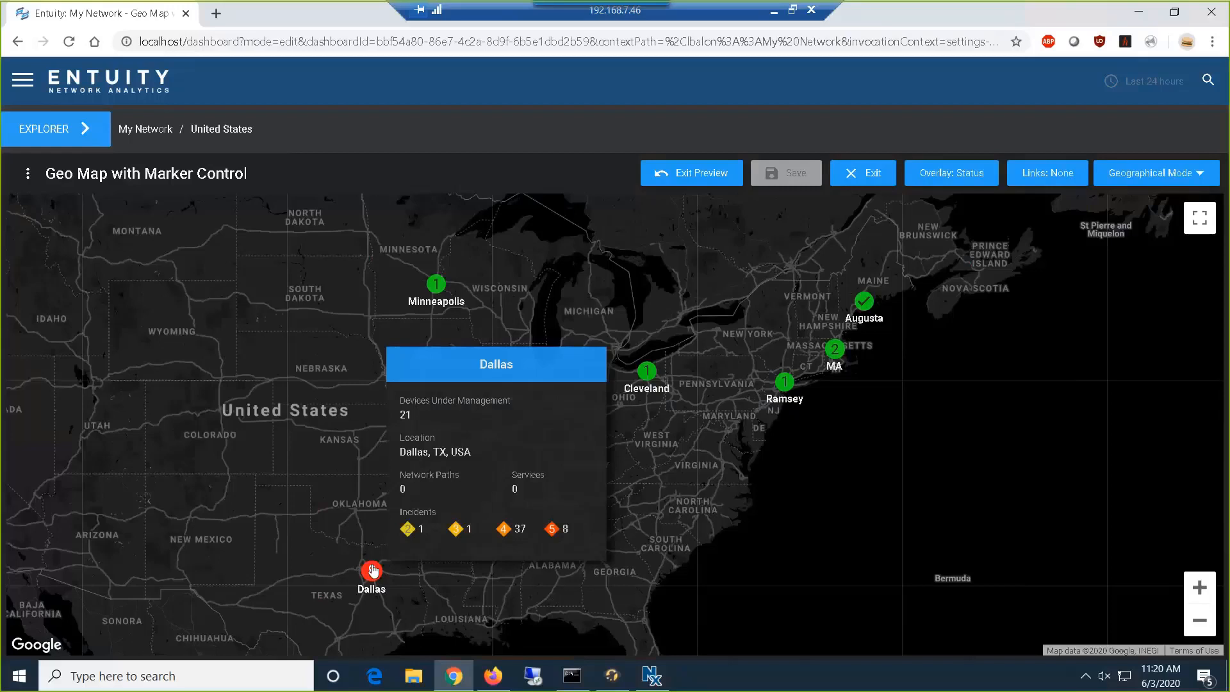
left_click(698, 181)
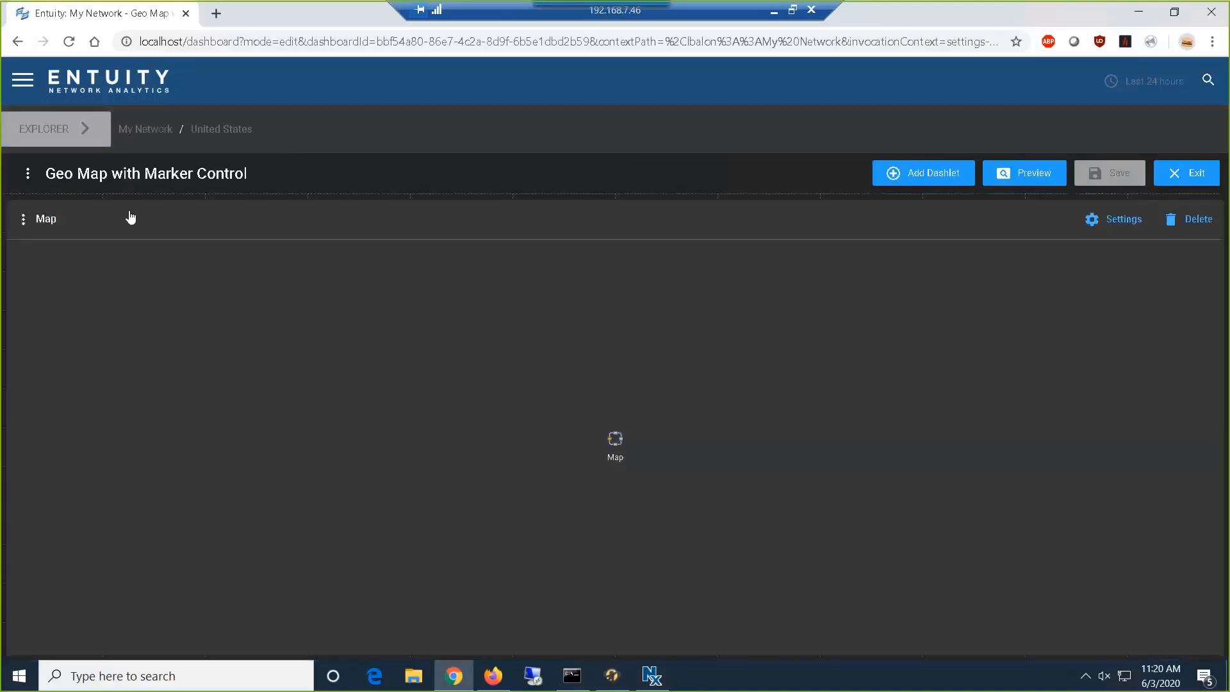
- Exit the Geo Map with Marker Control editor and open the Topology Map with Labels dashboard for editing
left_click(1181, 178)
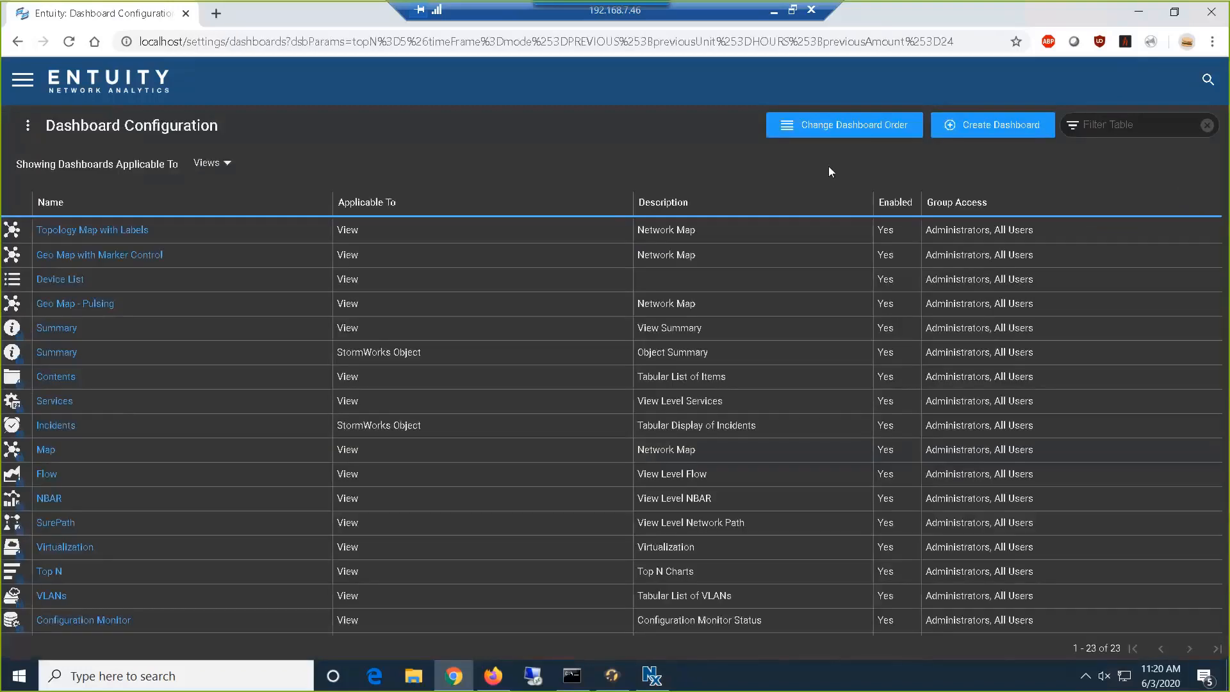
left_click(75, 232)
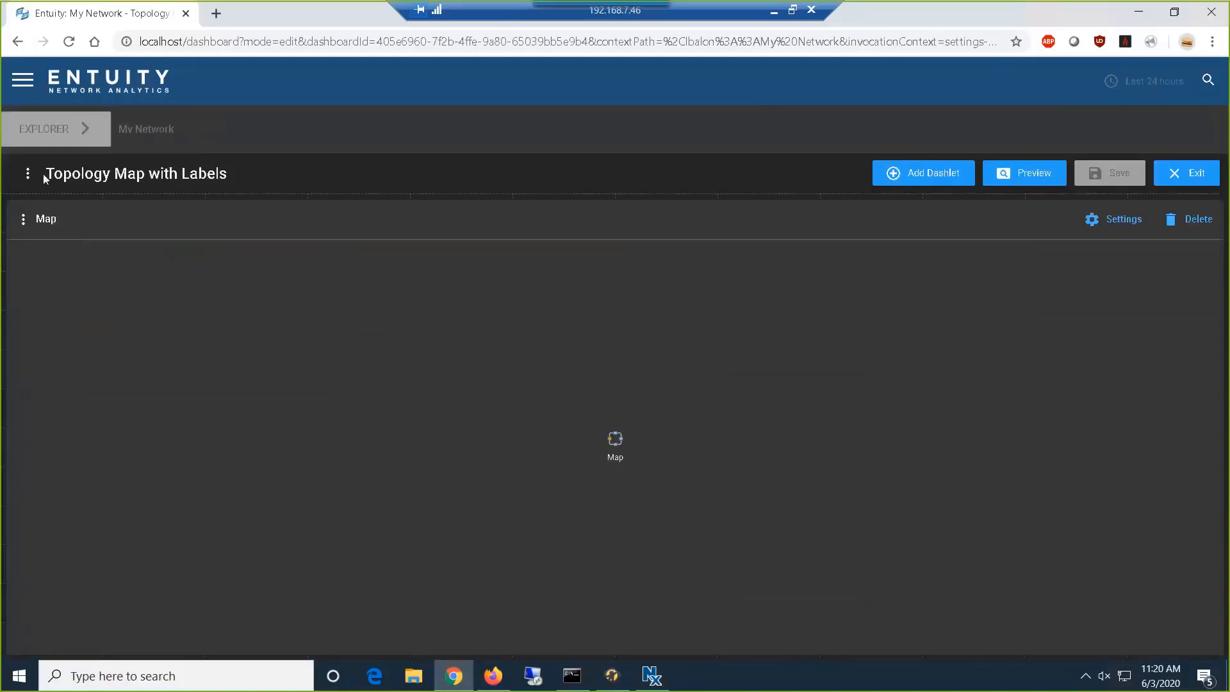
- Preview the 10.44.1 Subnet topology map, try moving the bottom3550 node away from the other devices, and exit the preview
left_click(1032, 183)
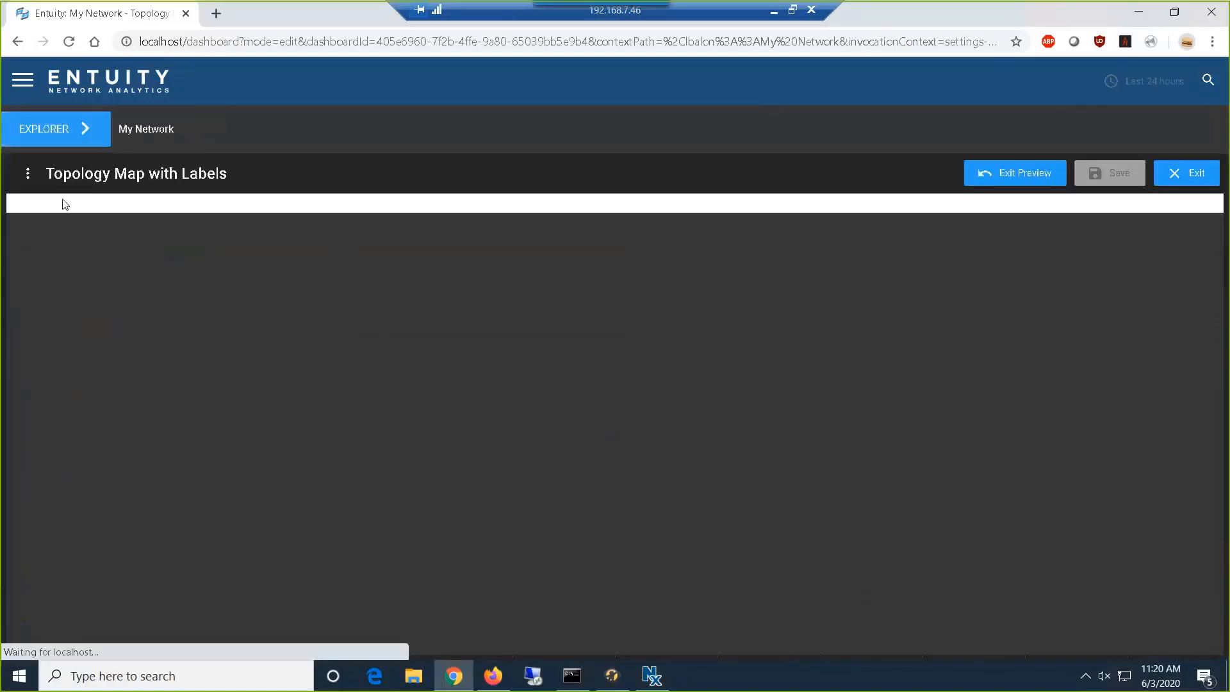
left_click(90, 143)
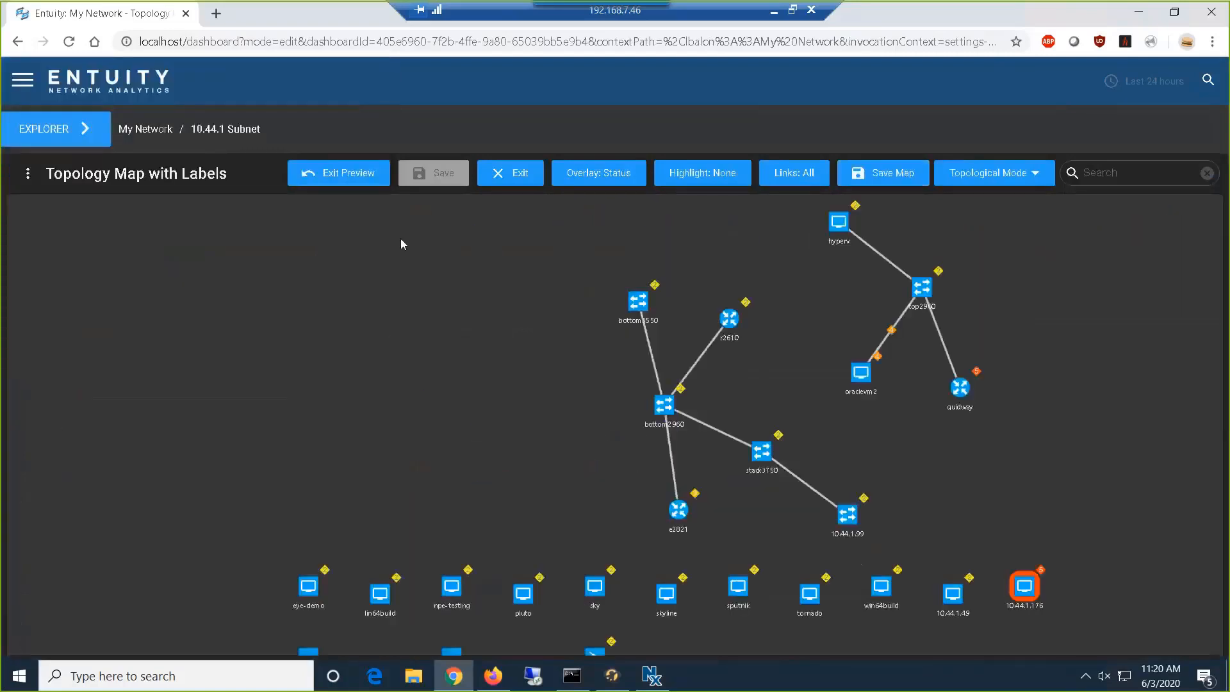
left_click_drag(588, 298, 355, 338)
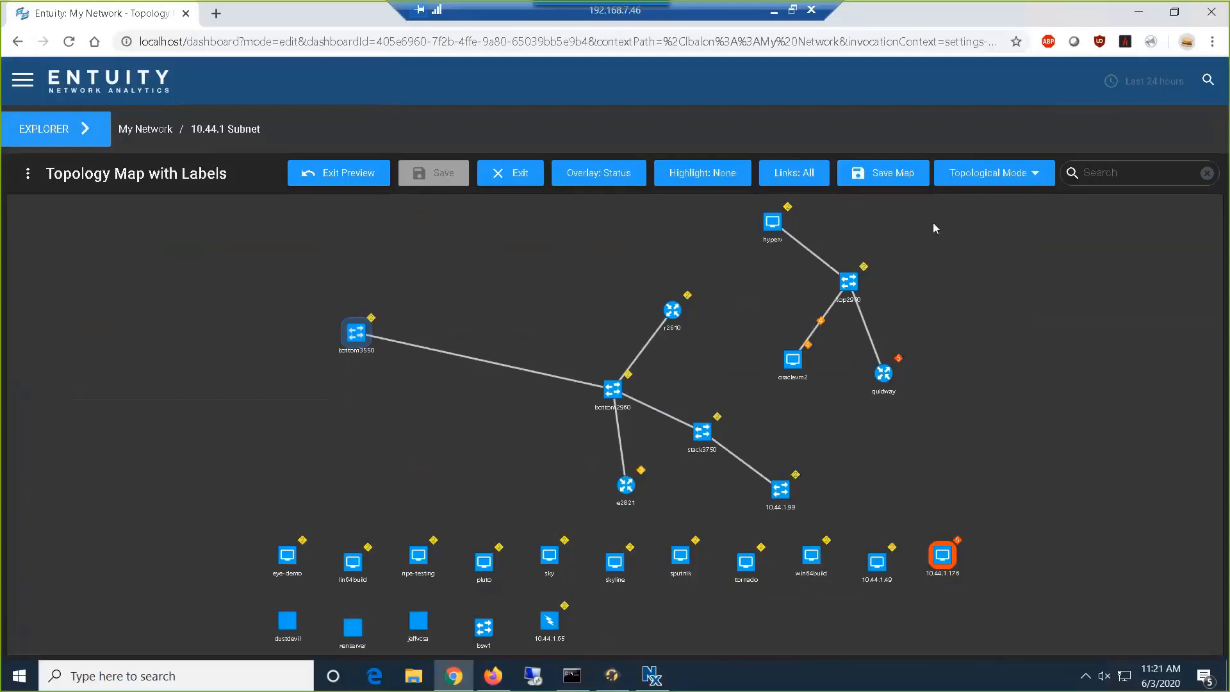
left_click(341, 178)
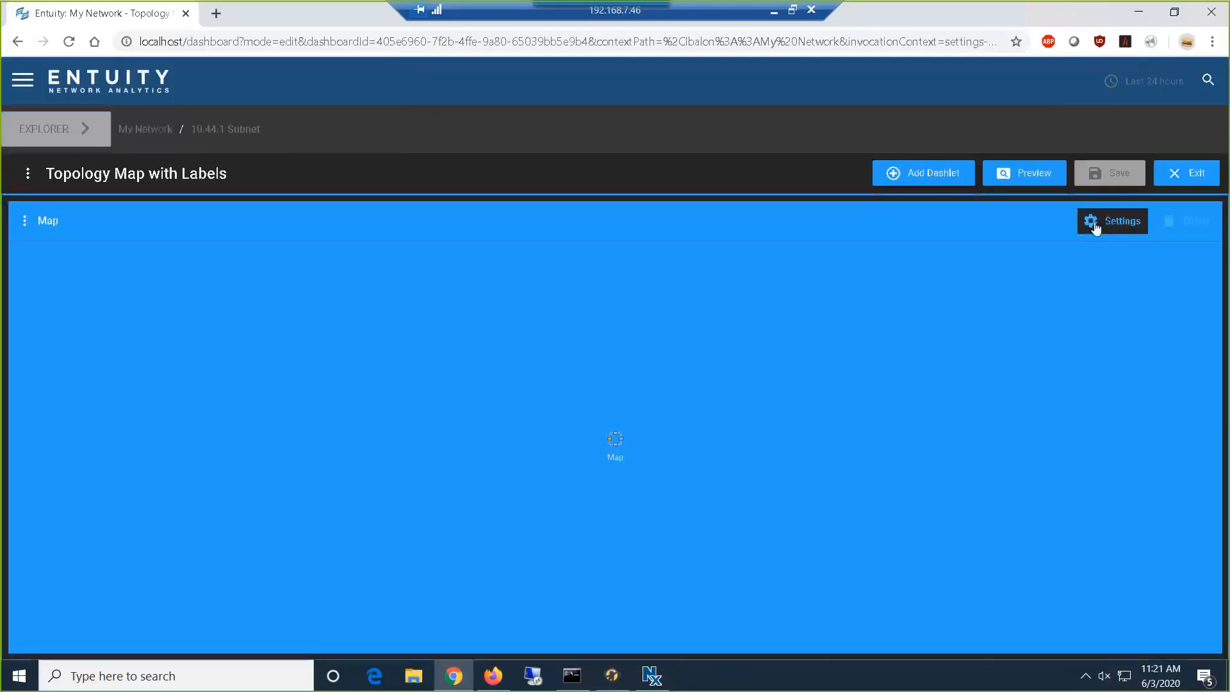
- Open the Map dashlet's topological map label settings and start adding a device label, showing its attribute choices
left_click(1094, 224)
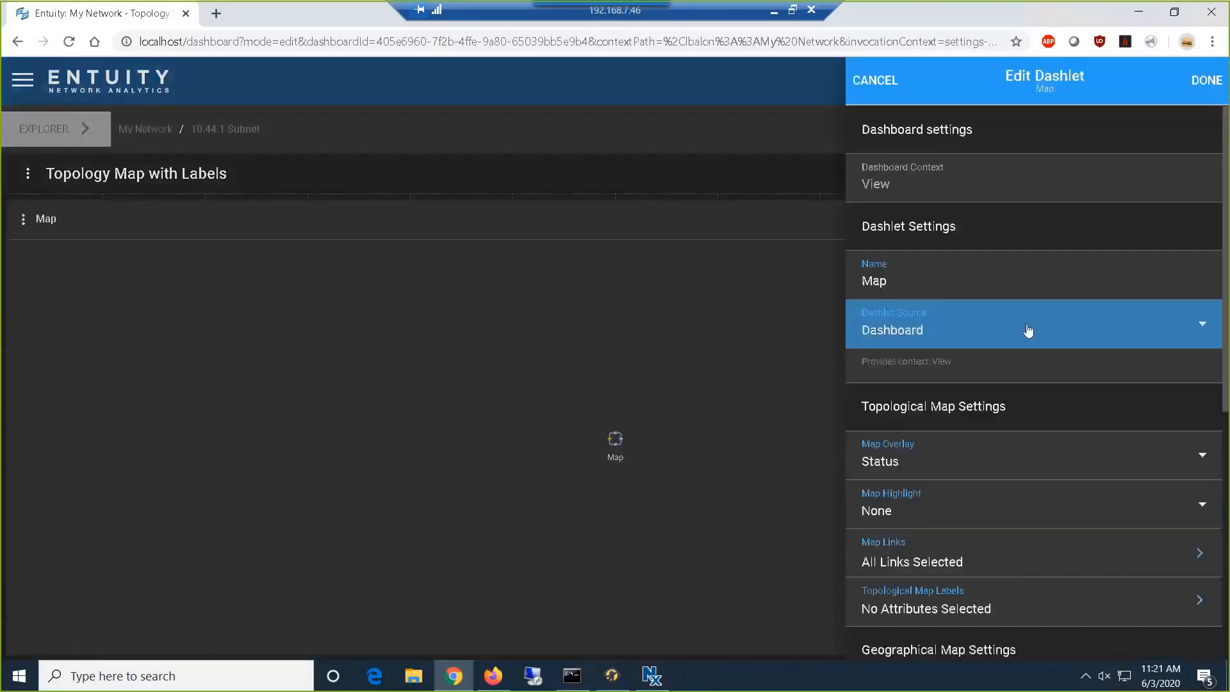
scroll(1028, 330, "down", 3)
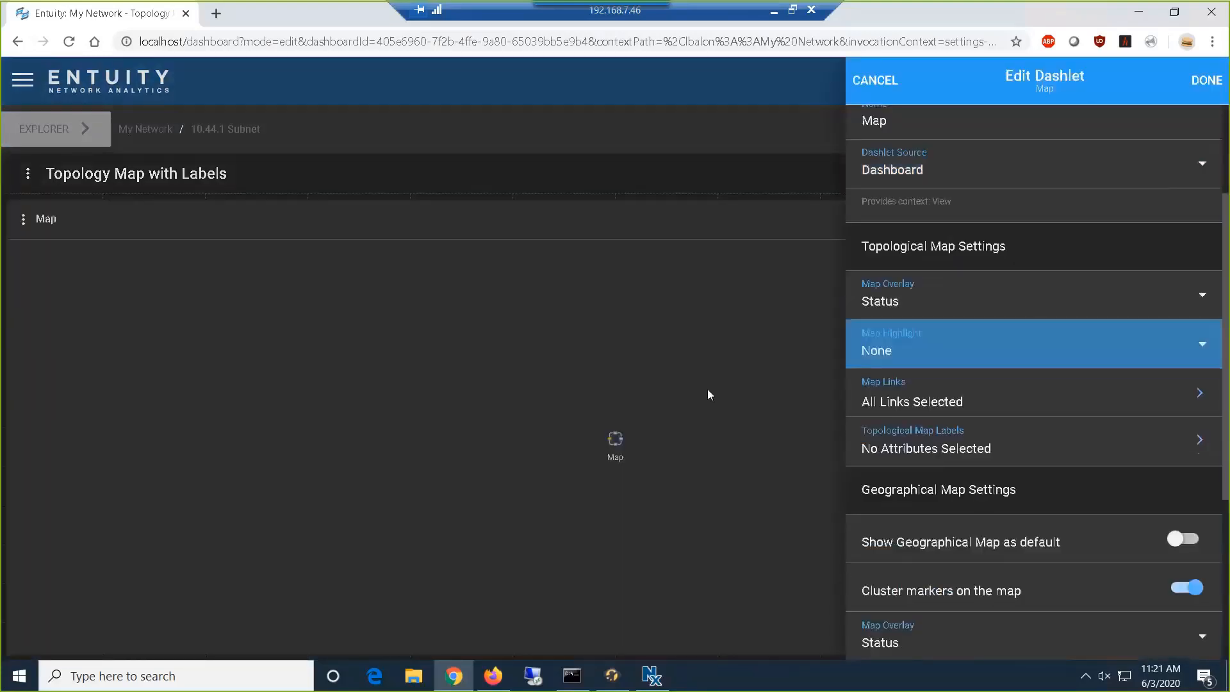
left_click(923, 451)
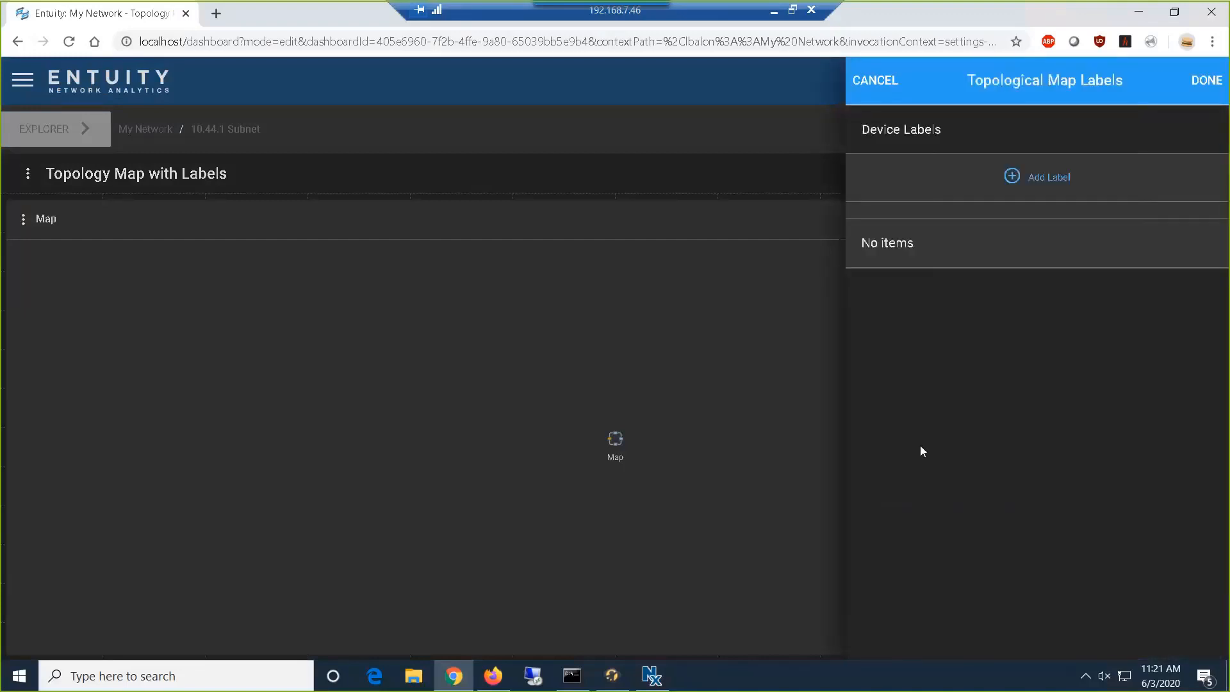
left_click(1018, 178)
left_click(1018, 186)
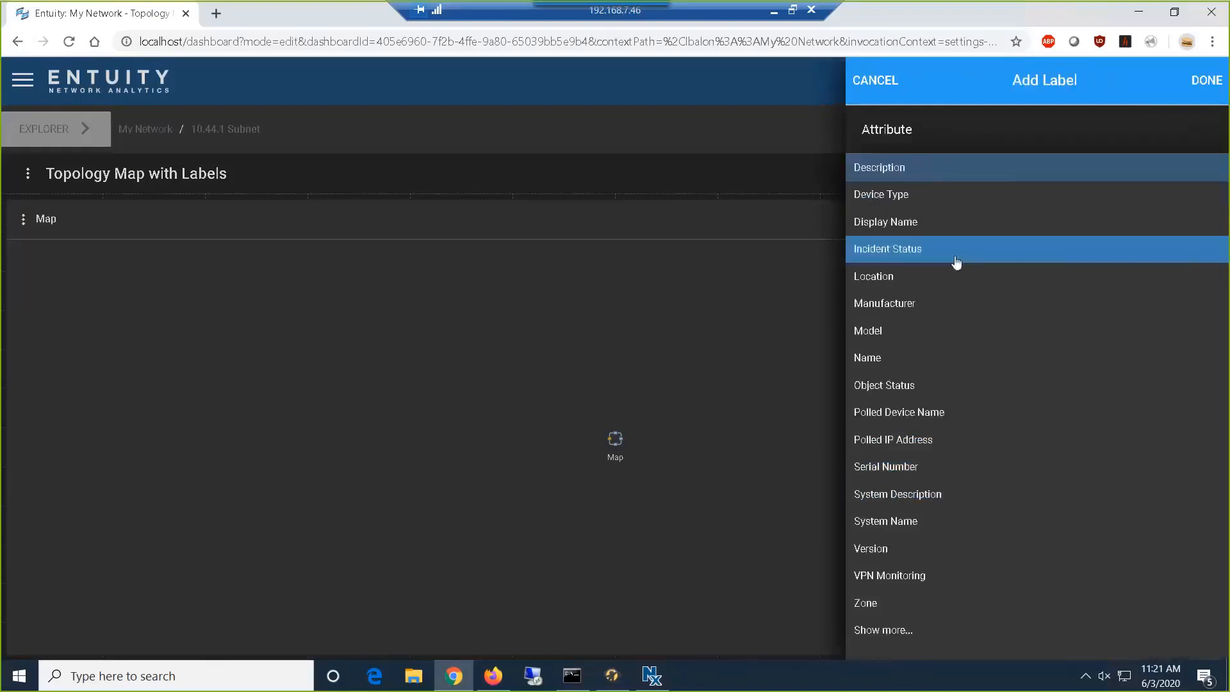
- Examine the full list of attributes available for a device label and return without choosing one
left_click(874, 631)
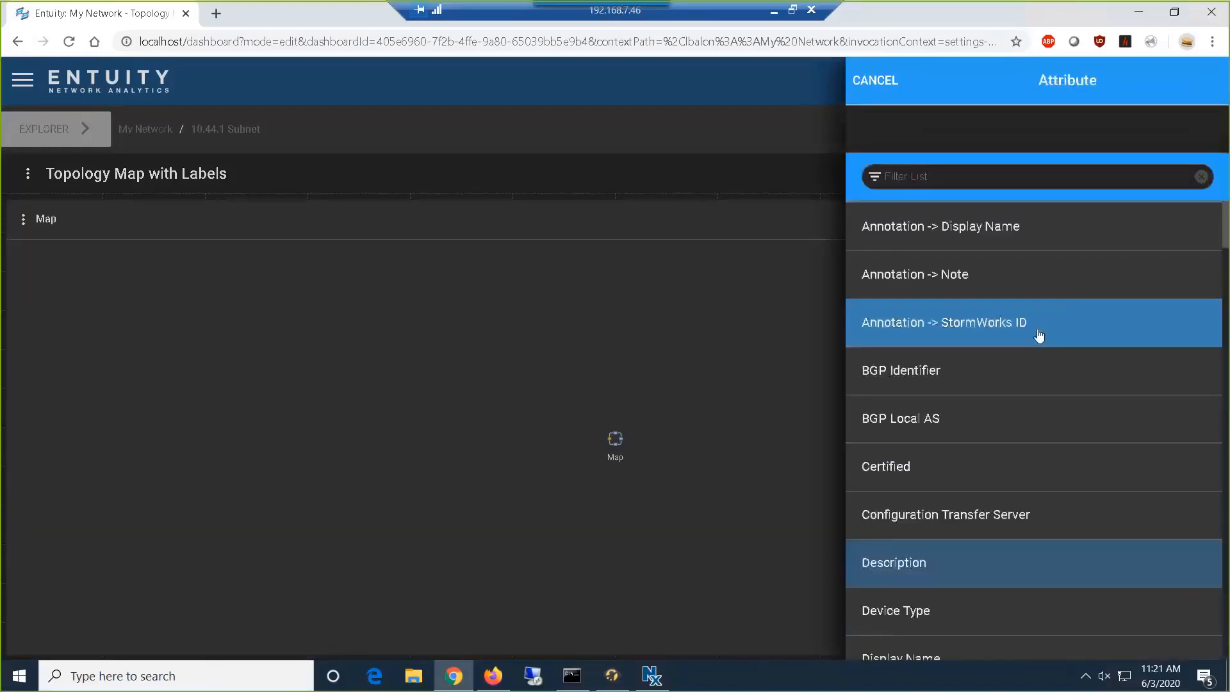
scroll(1037, 335, "down", 10)
scroll(1038, 345, "down", 20)
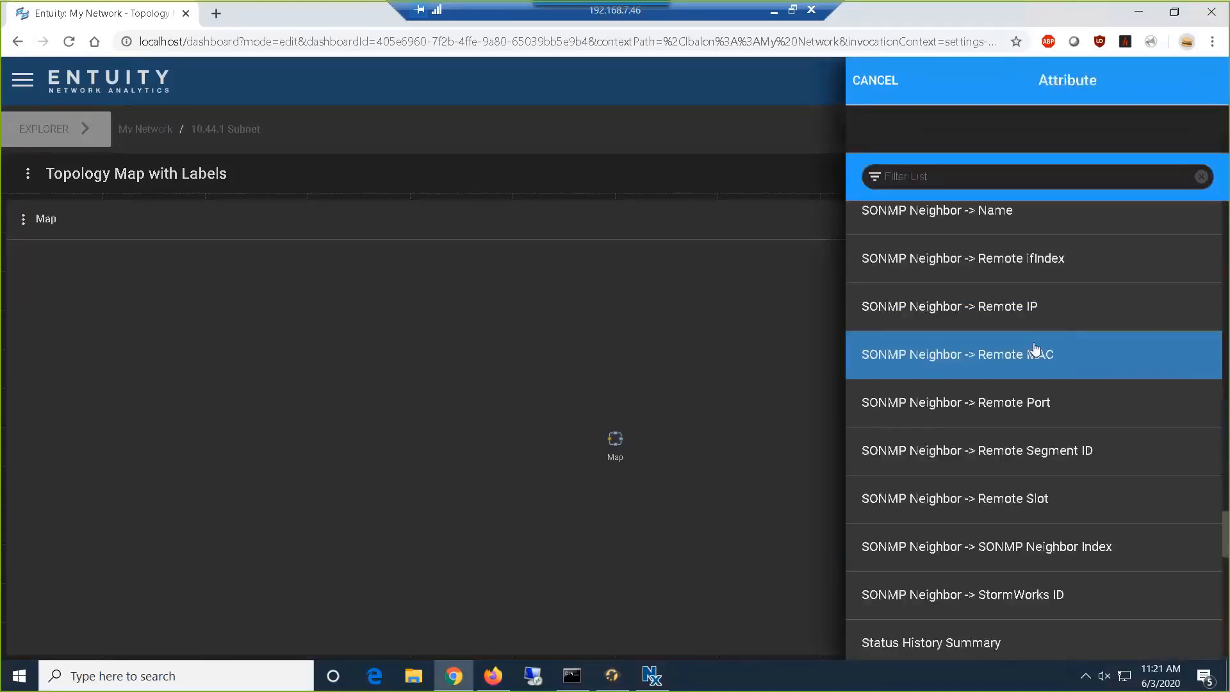
scroll(1022, 373, "up", 20)
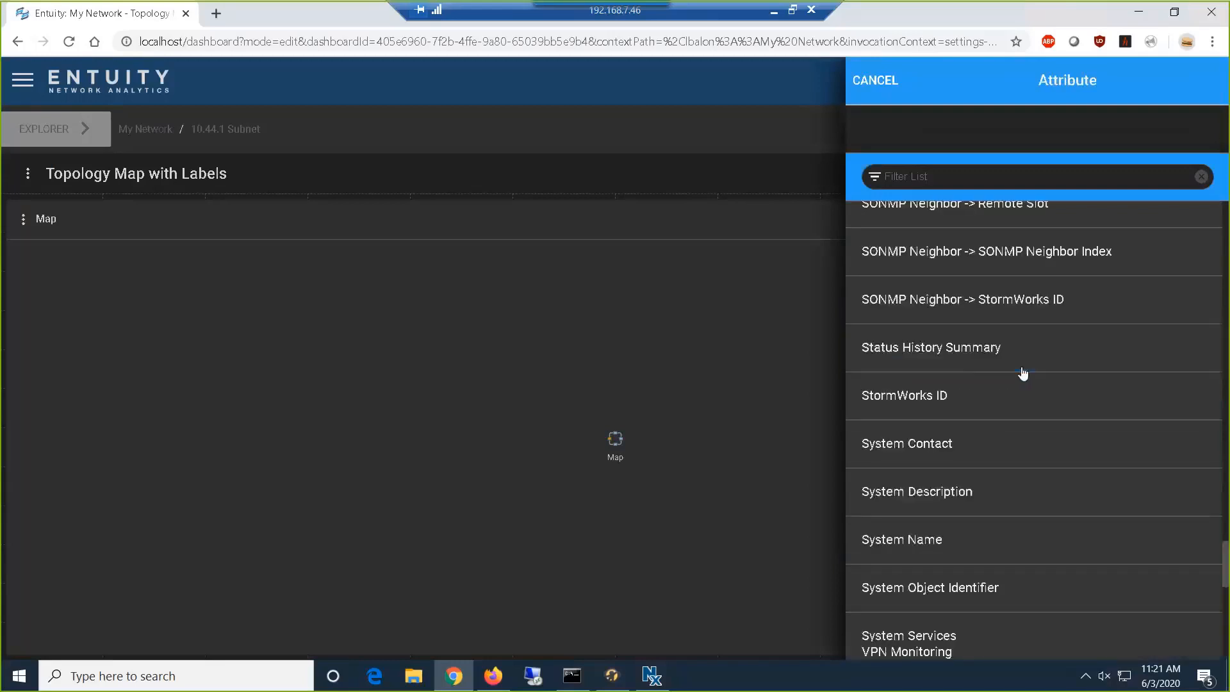
left_click(871, 89)
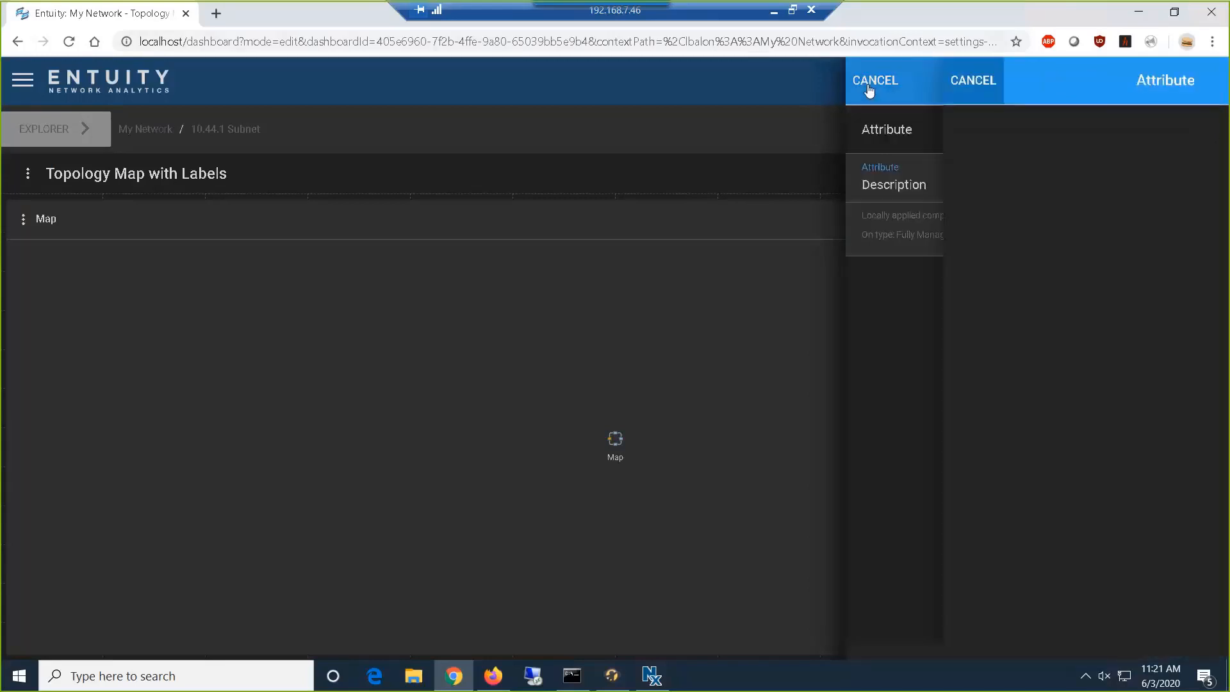
- Add Manufacturer and Model as device labels for the topological map
left_click(926, 194)
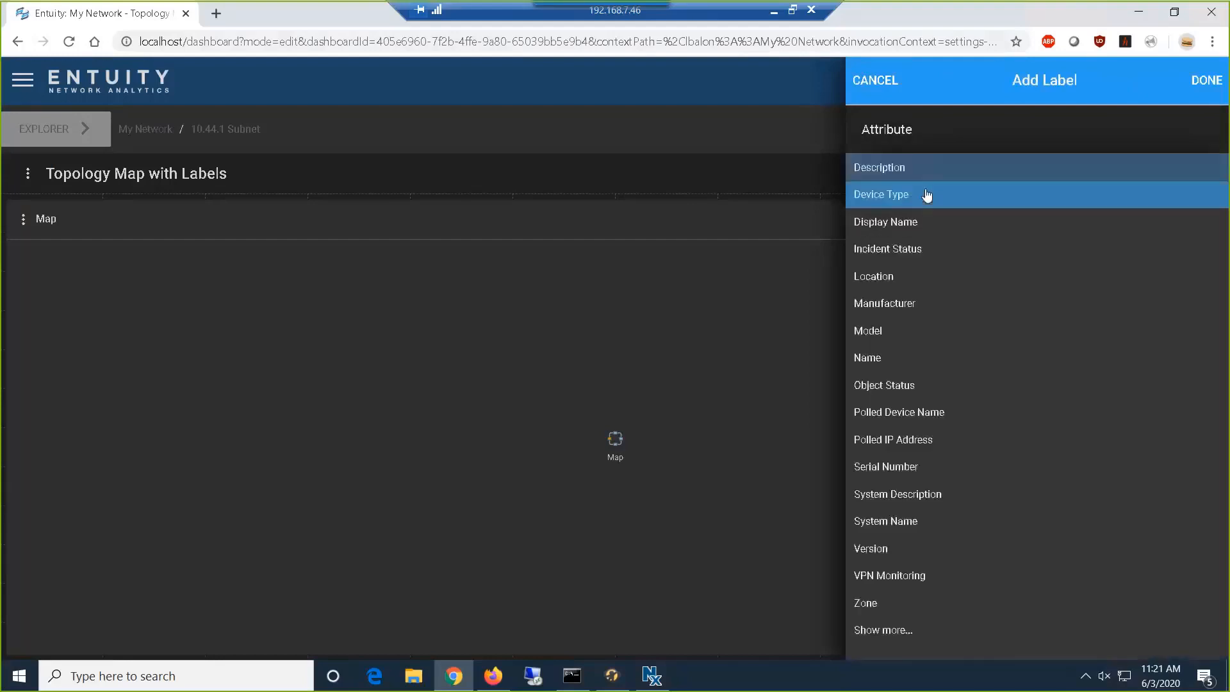
left_click(914, 303)
left_click(1206, 80)
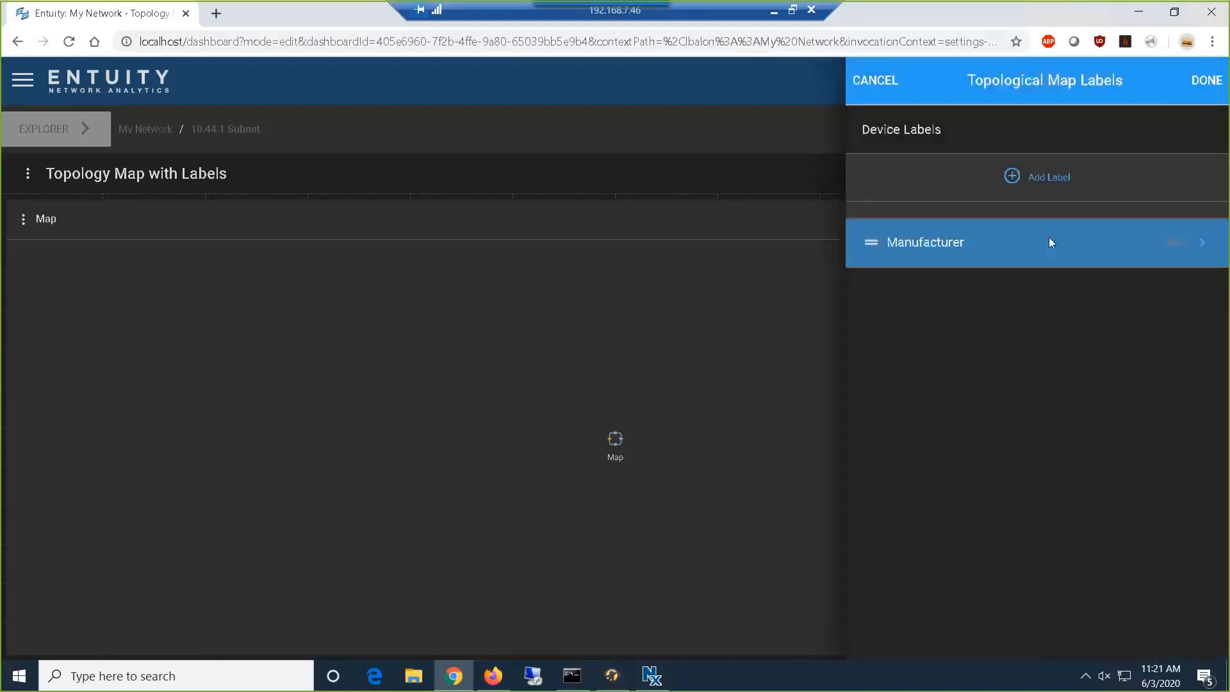
left_click(1046, 178)
left_click(982, 194)
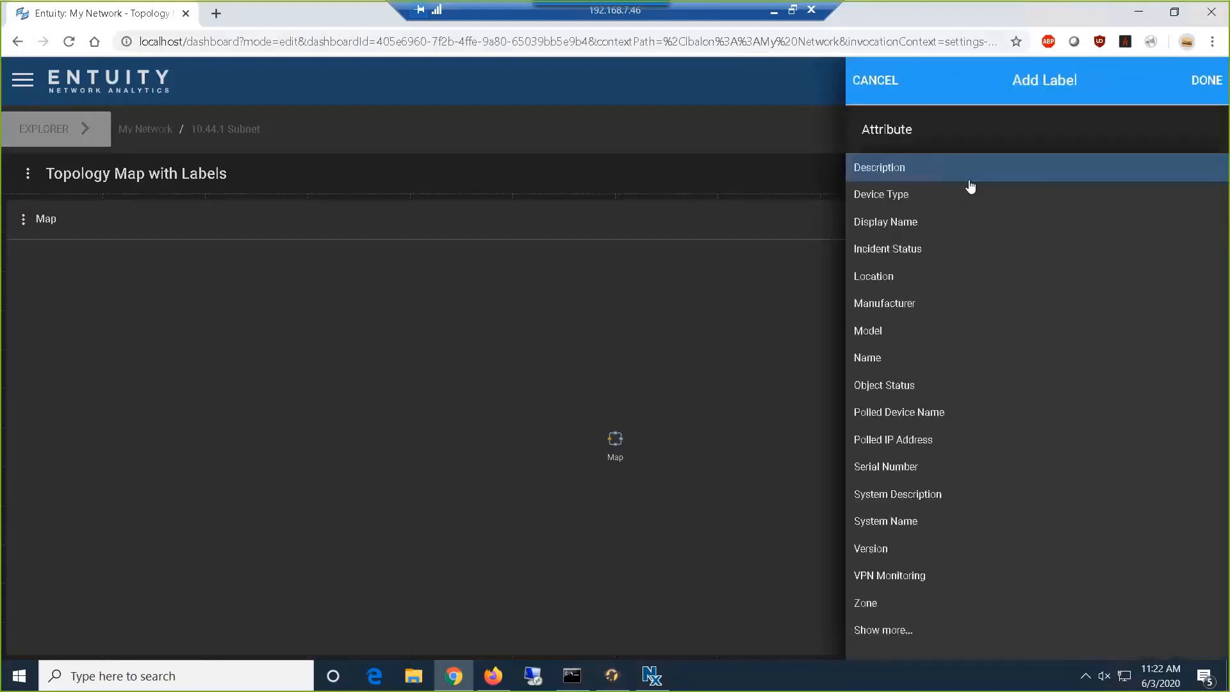
left_click(914, 333)
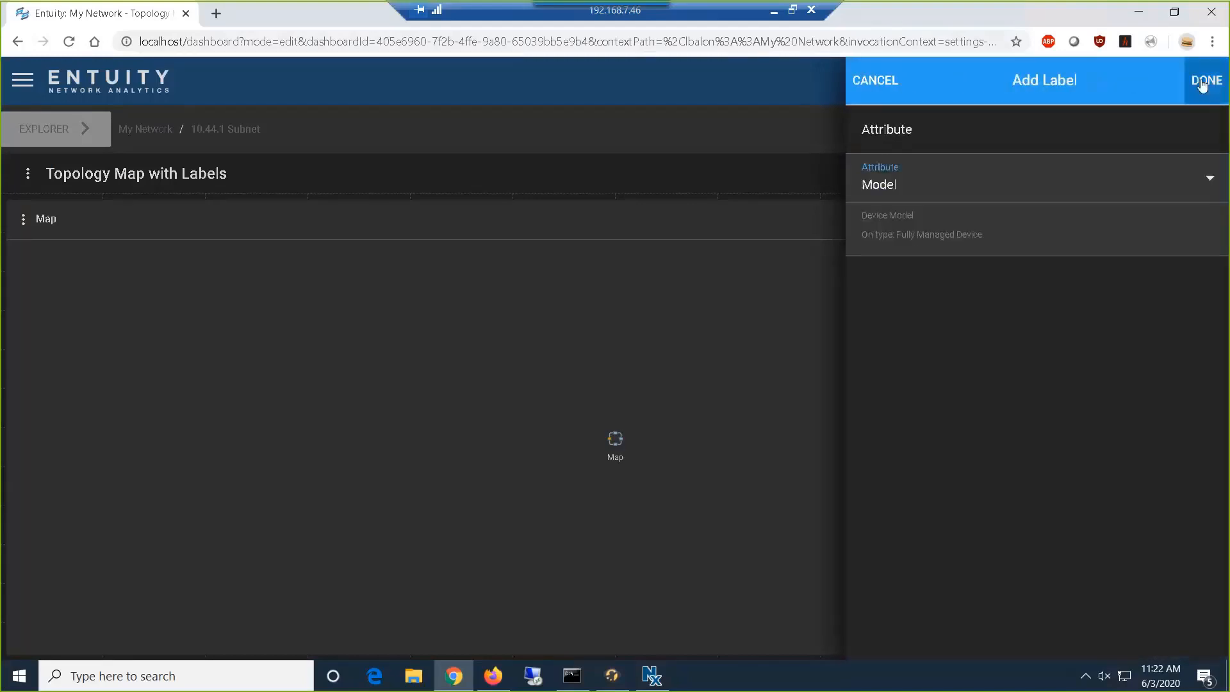
left_click(1200, 78)
- Add Object Status and Version to the topological map's device labels
left_click(1004, 177)
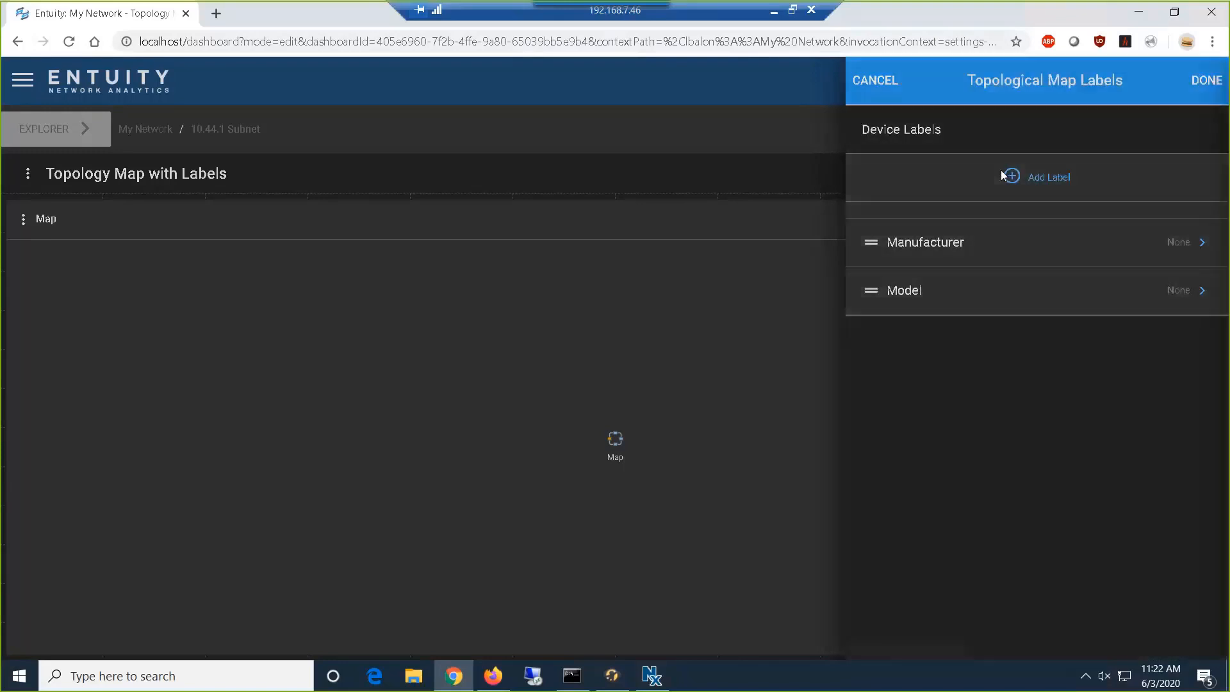
left_click(1001, 190)
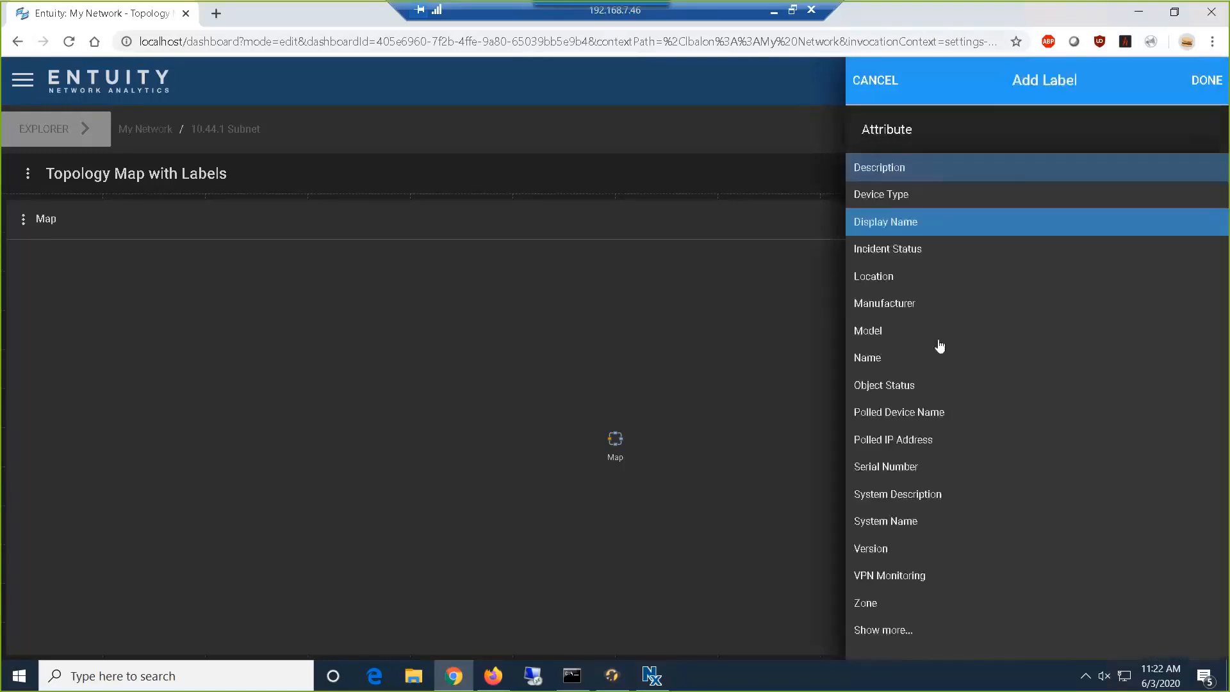
left_click(909, 388)
left_click(1207, 90)
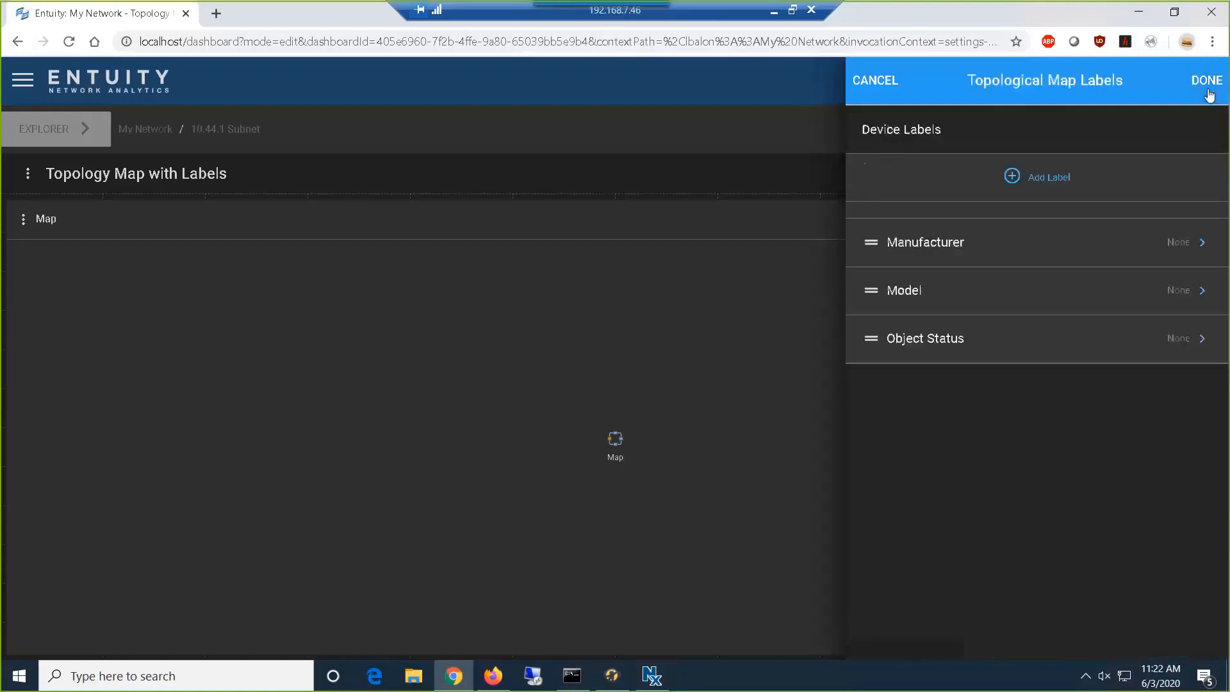
left_click(1017, 177)
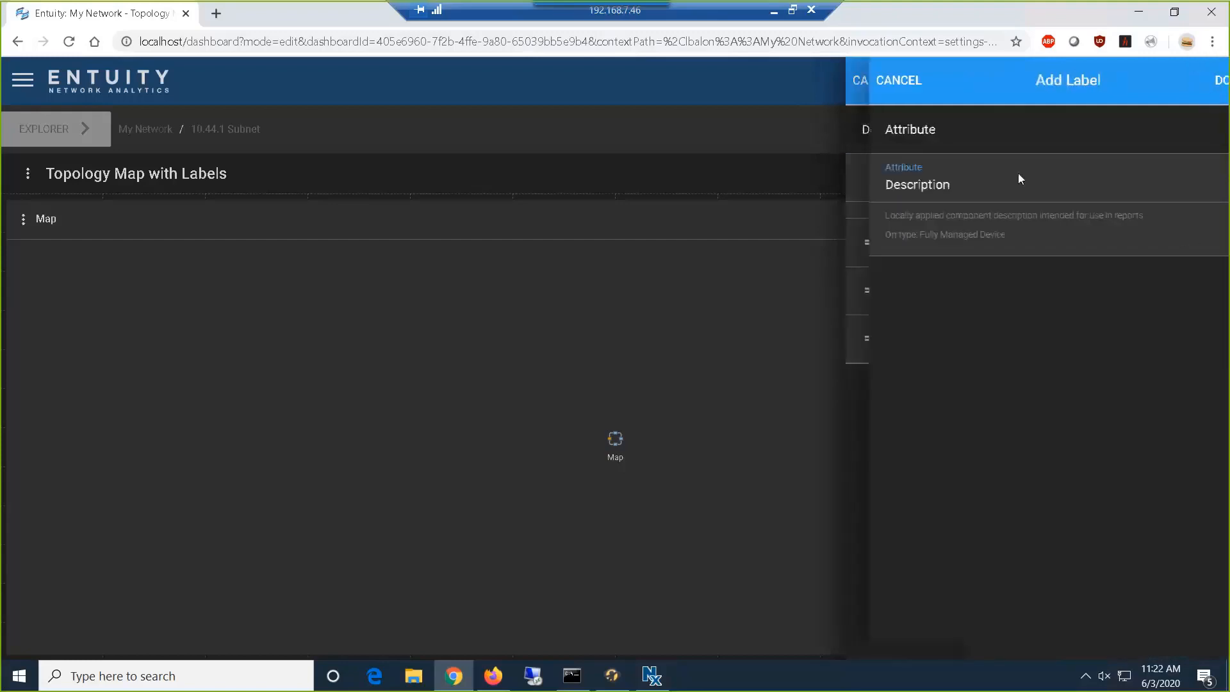
left_click(980, 187)
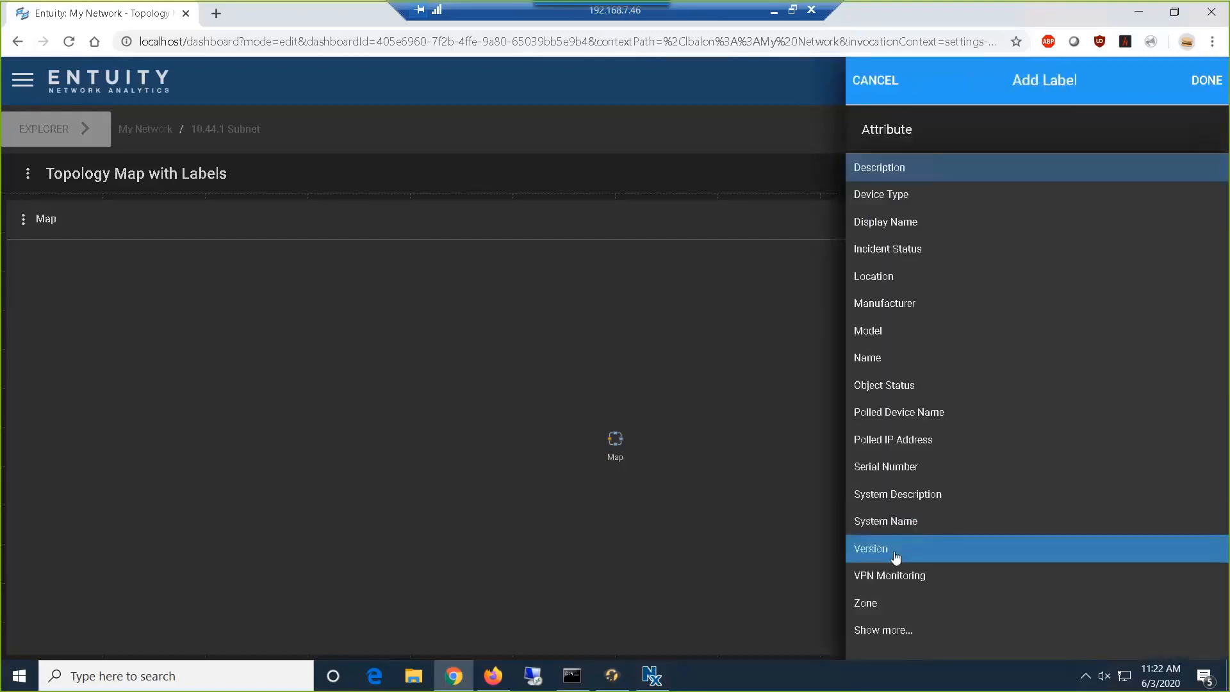
left_click(898, 547)
left_click(1208, 90)
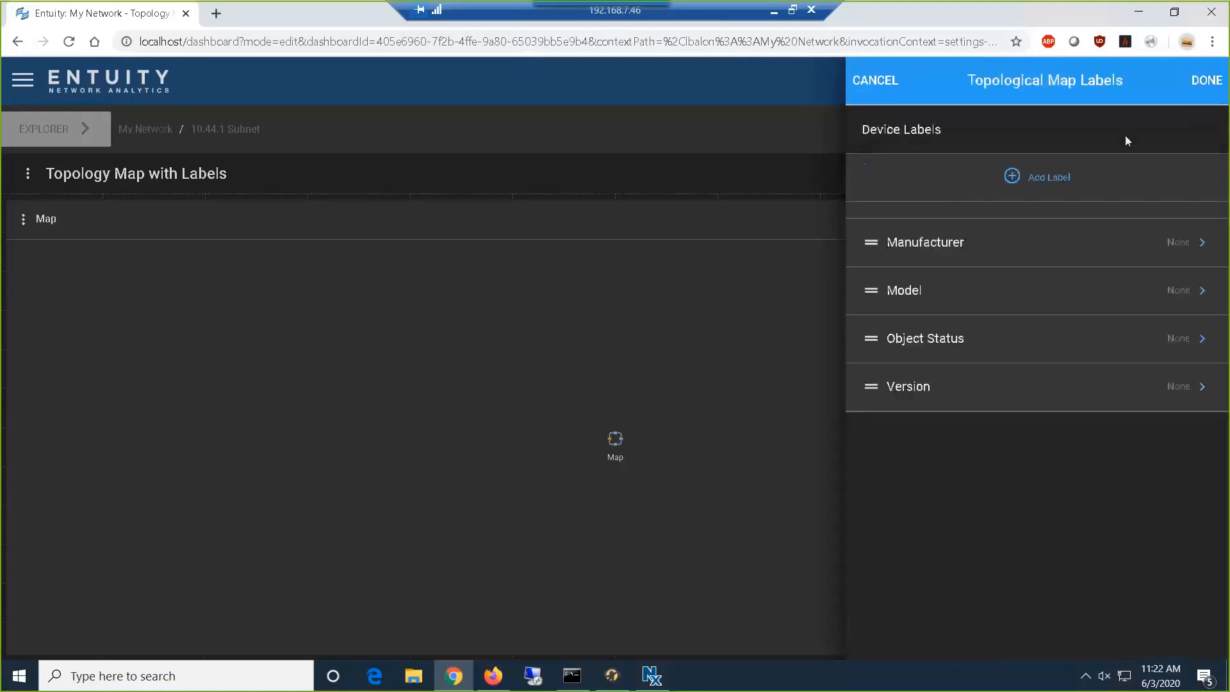
- Add Serial Number and Location to the topological map's device labels
left_click(1018, 178)
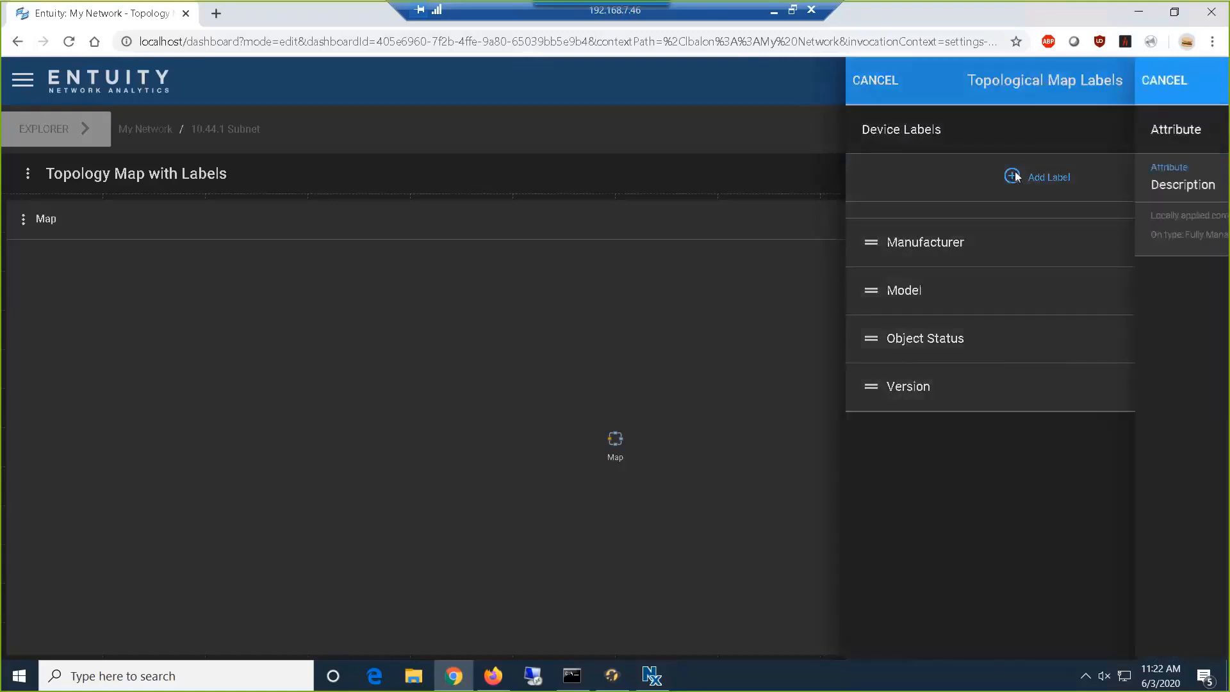
left_click(1007, 189)
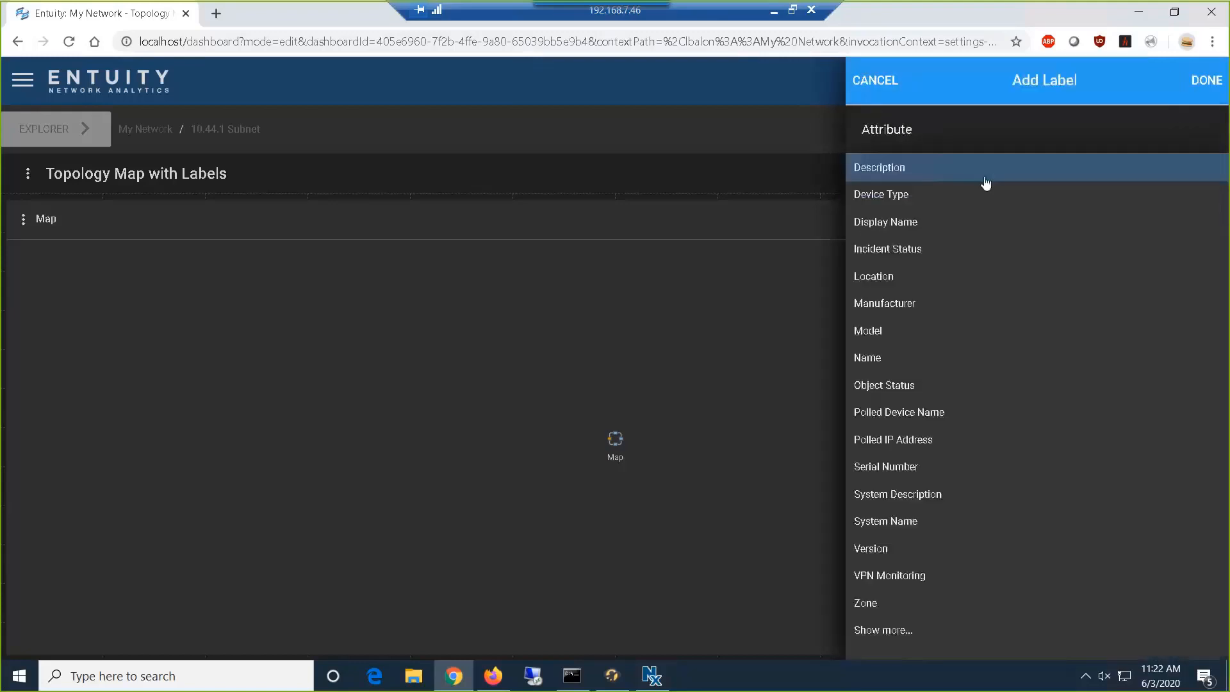
left_click(936, 473)
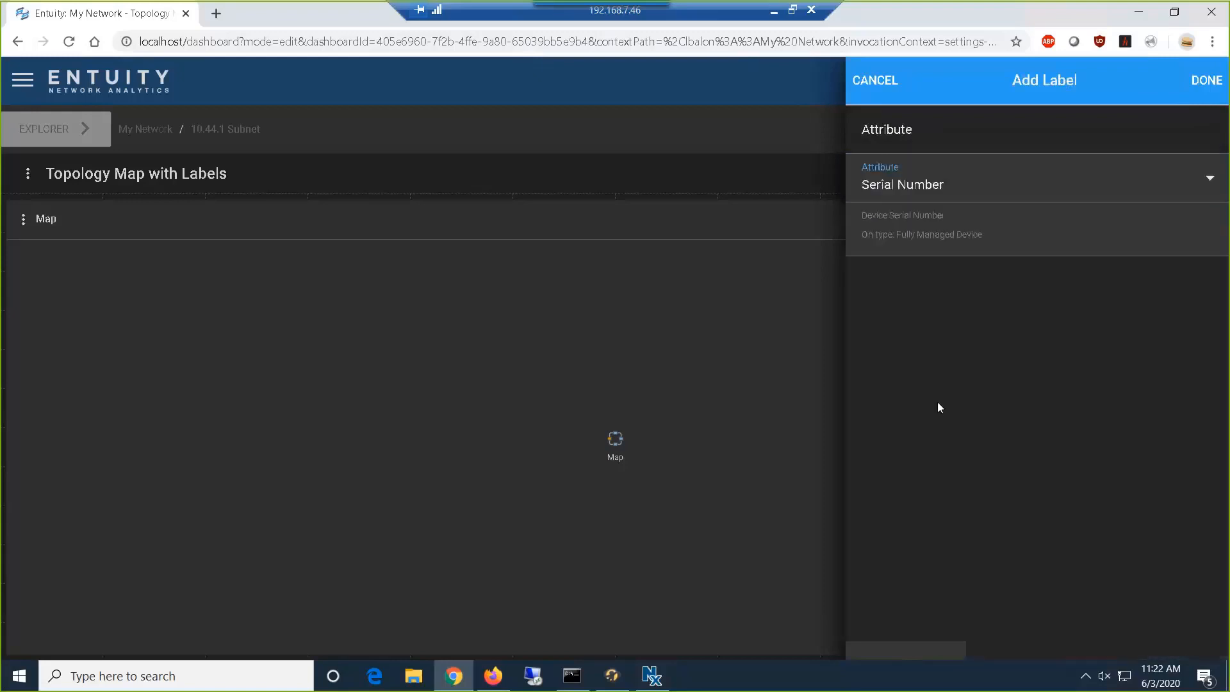
left_click(1208, 86)
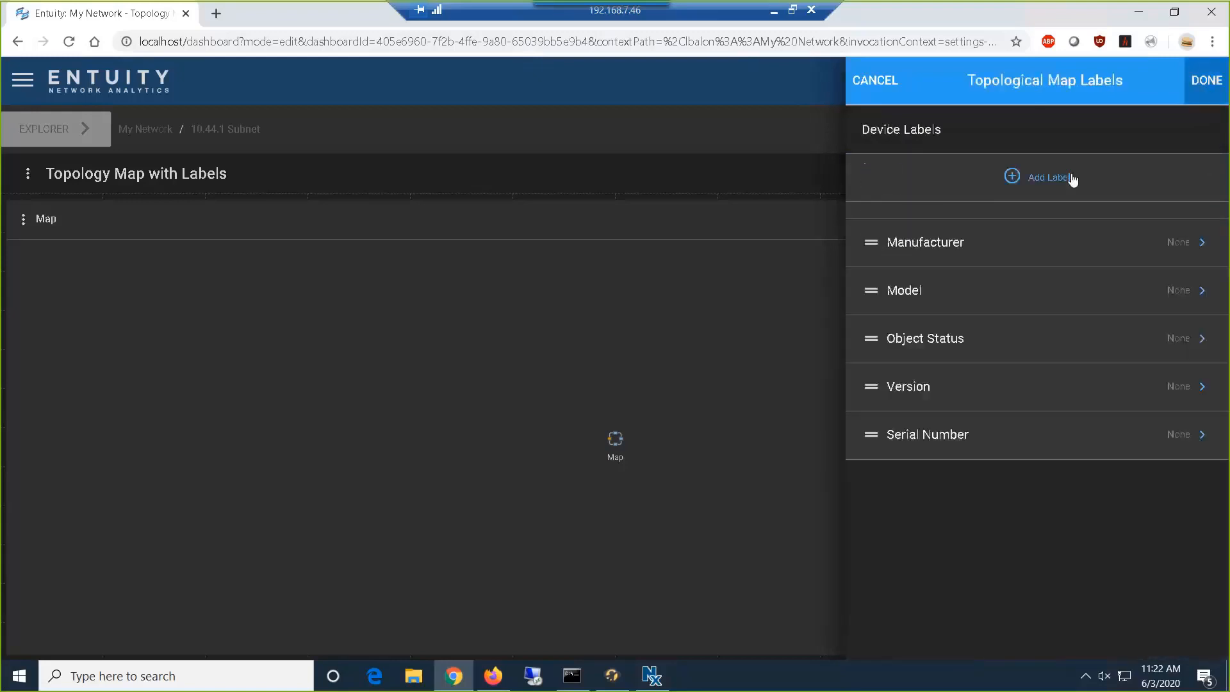
left_click(1019, 178)
left_click(1018, 179)
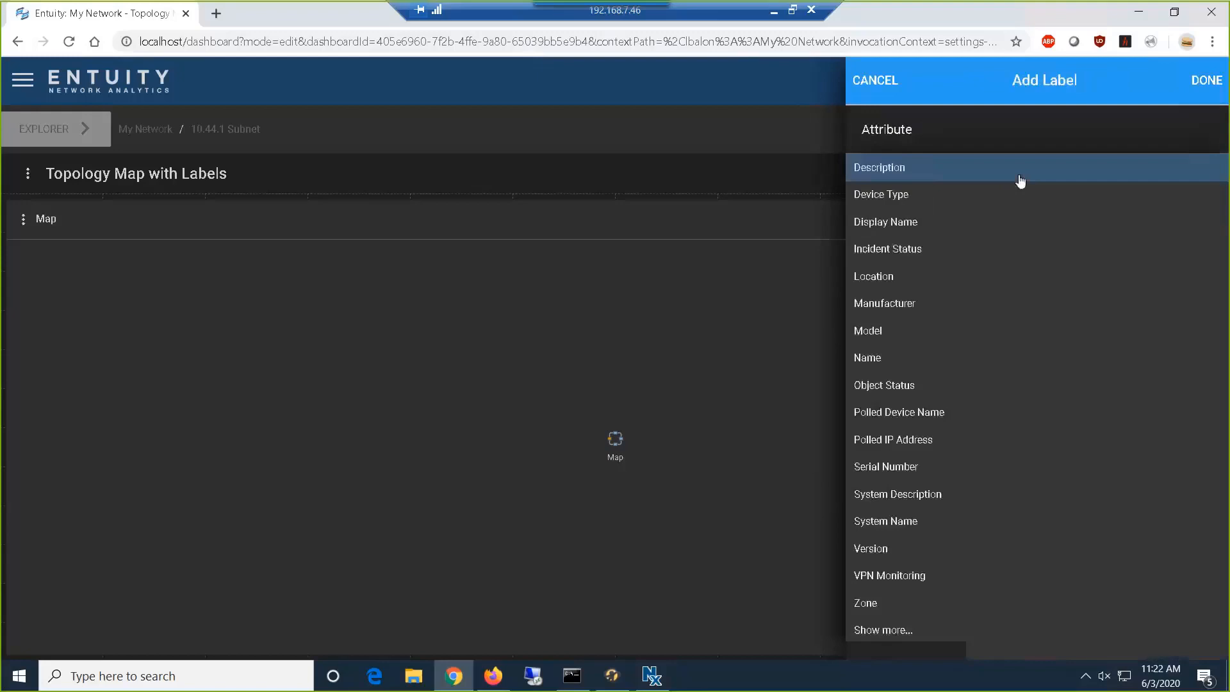
left_click(964, 293)
left_click(1204, 80)
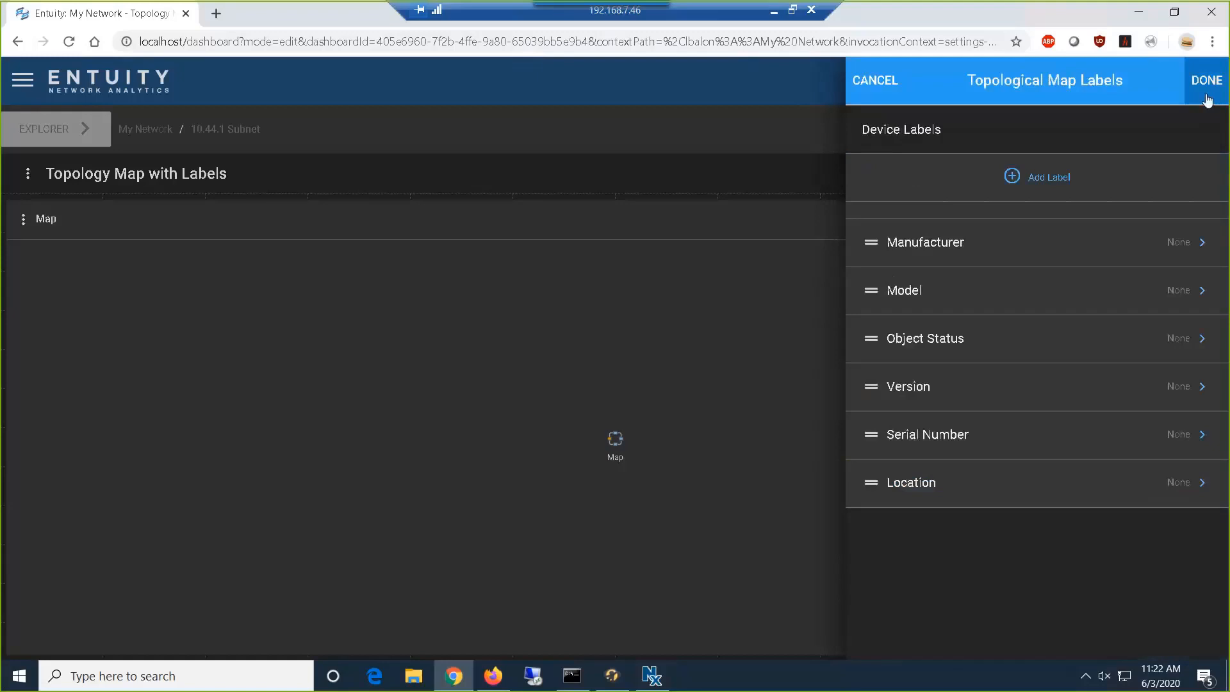
- Apply the device label settings to the Map dashlet and save the Topology Map with Labels dashboard
left_click(1208, 95)
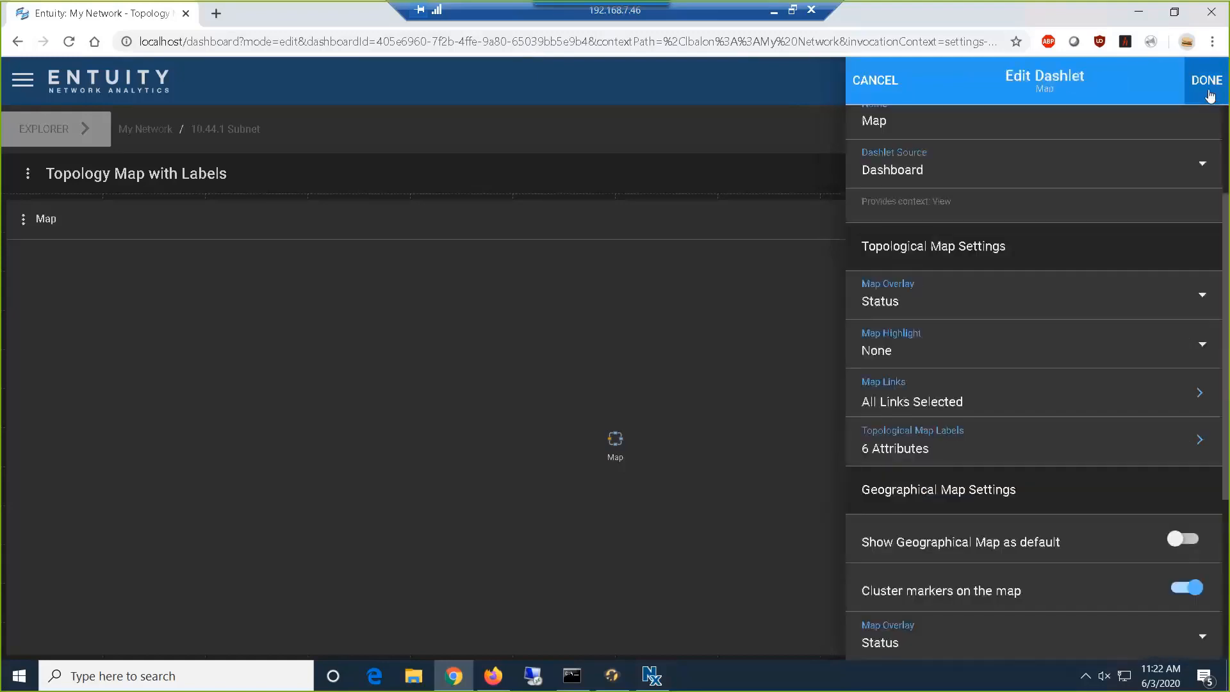
left_click(1208, 90)
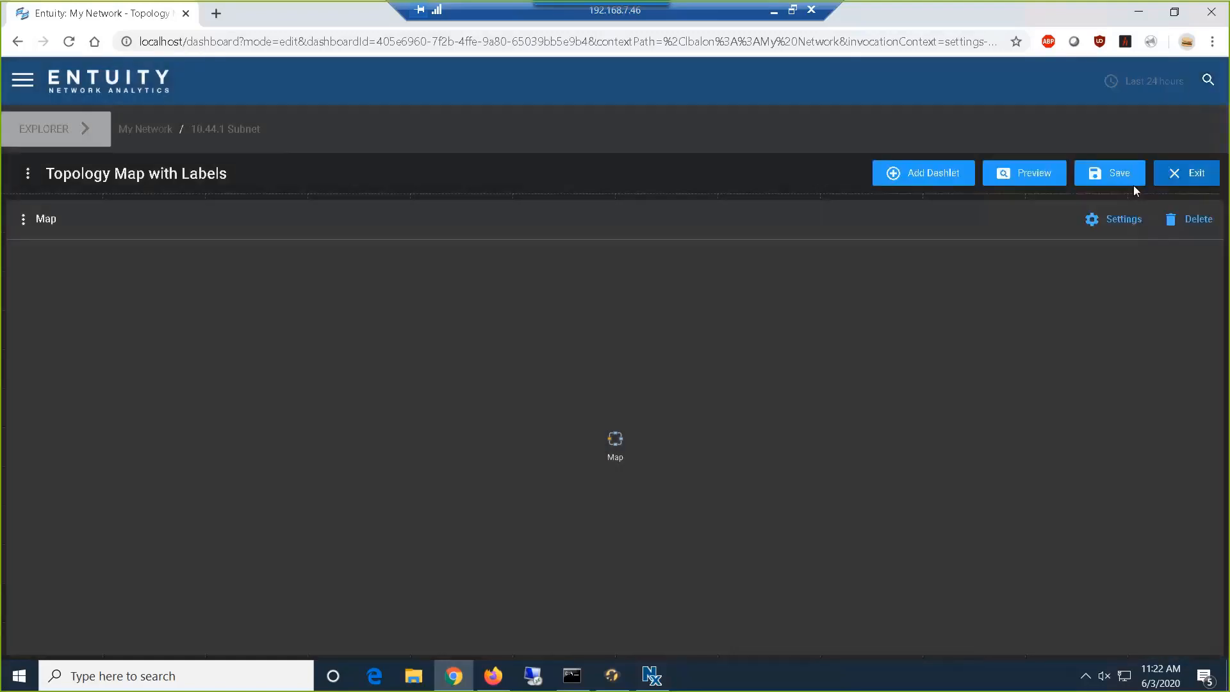
left_click(1132, 186)
- Preview the 10.44.1 Subnet topology map to check the device labels, and return to the dashboard editor
left_click(1012, 183)
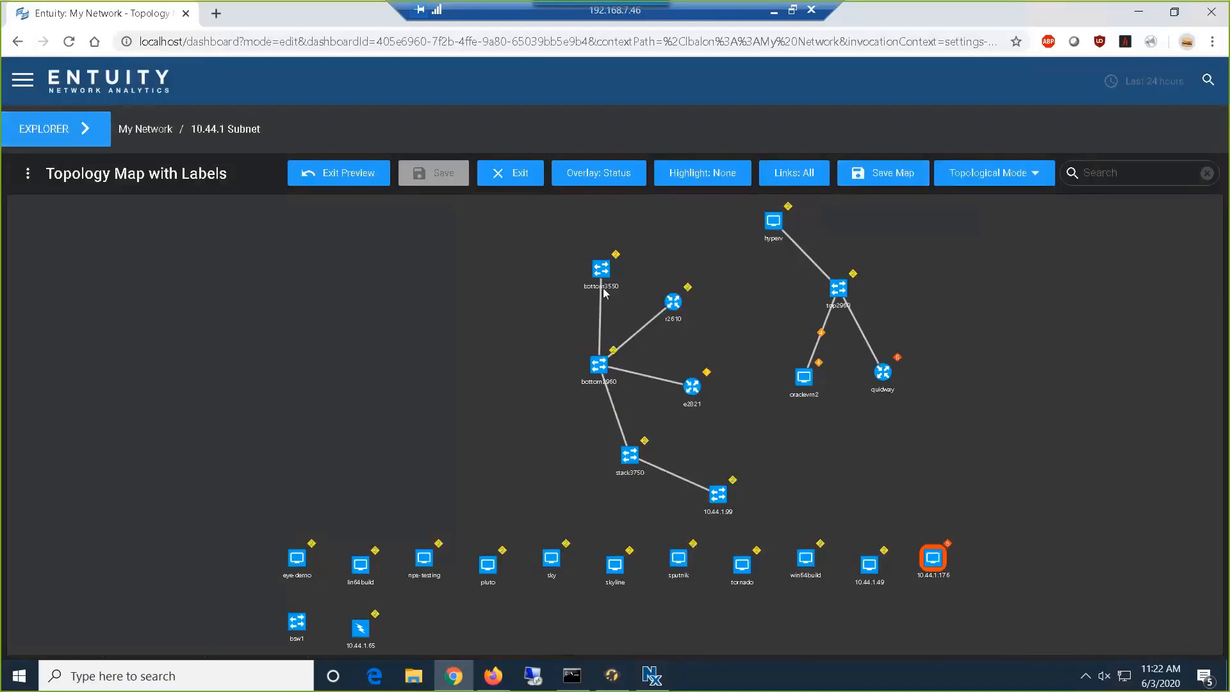
left_click(340, 173)
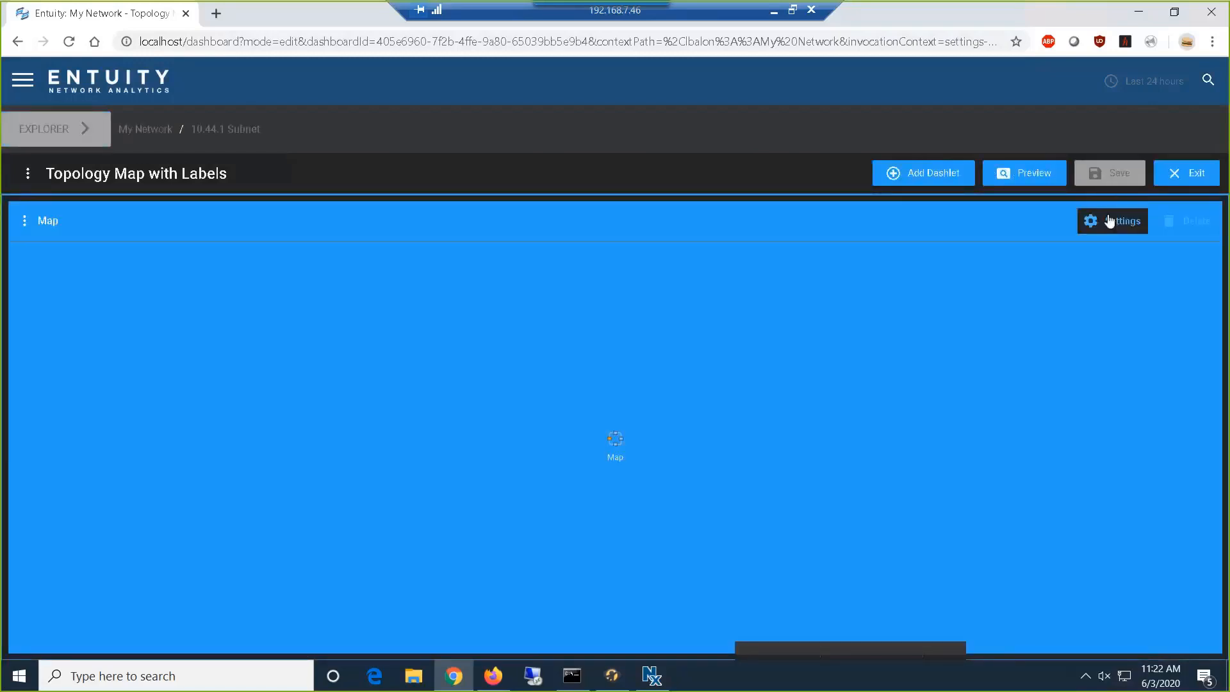
- Set the Manufacturer label in the Map dashlet's topological map labels to show on both the tooltip and the map
left_click(1108, 218)
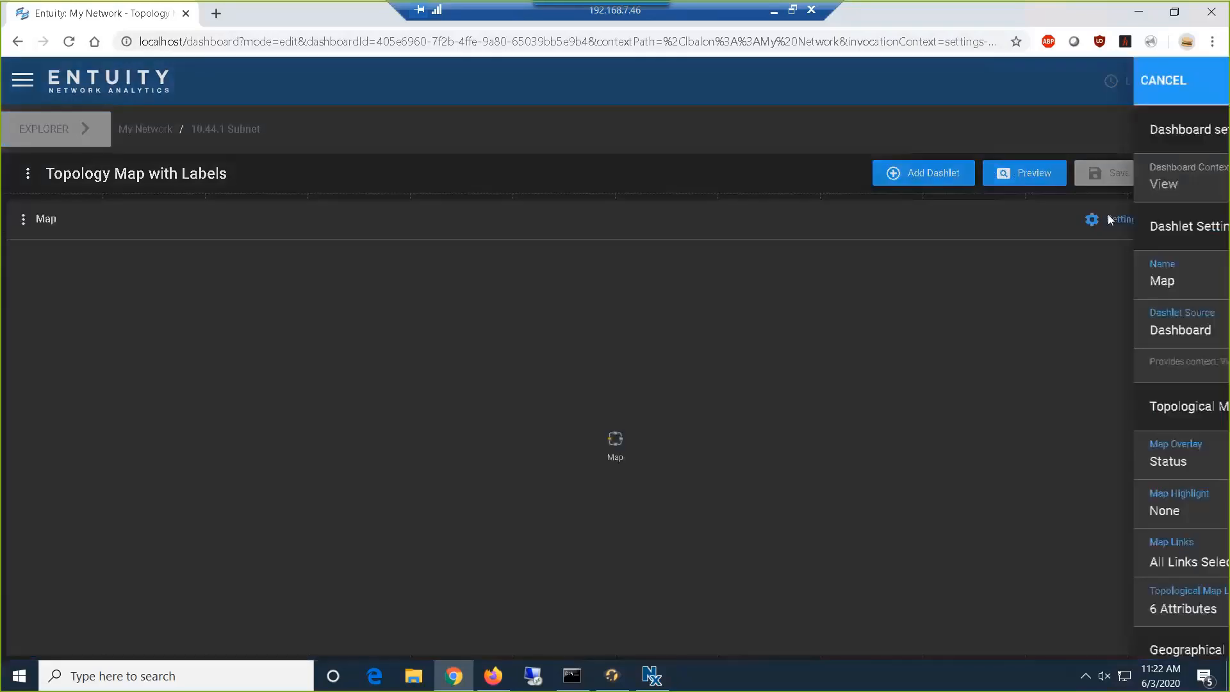
scroll(1098, 311, "down", 5)
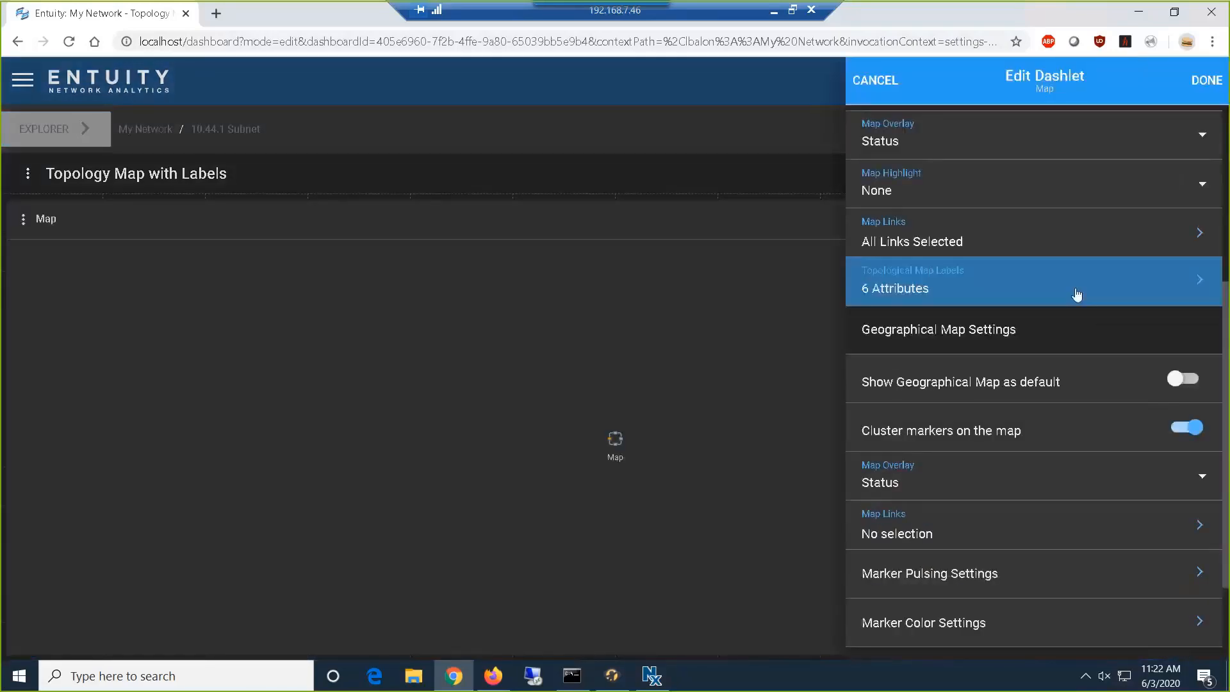
left_click(1076, 293)
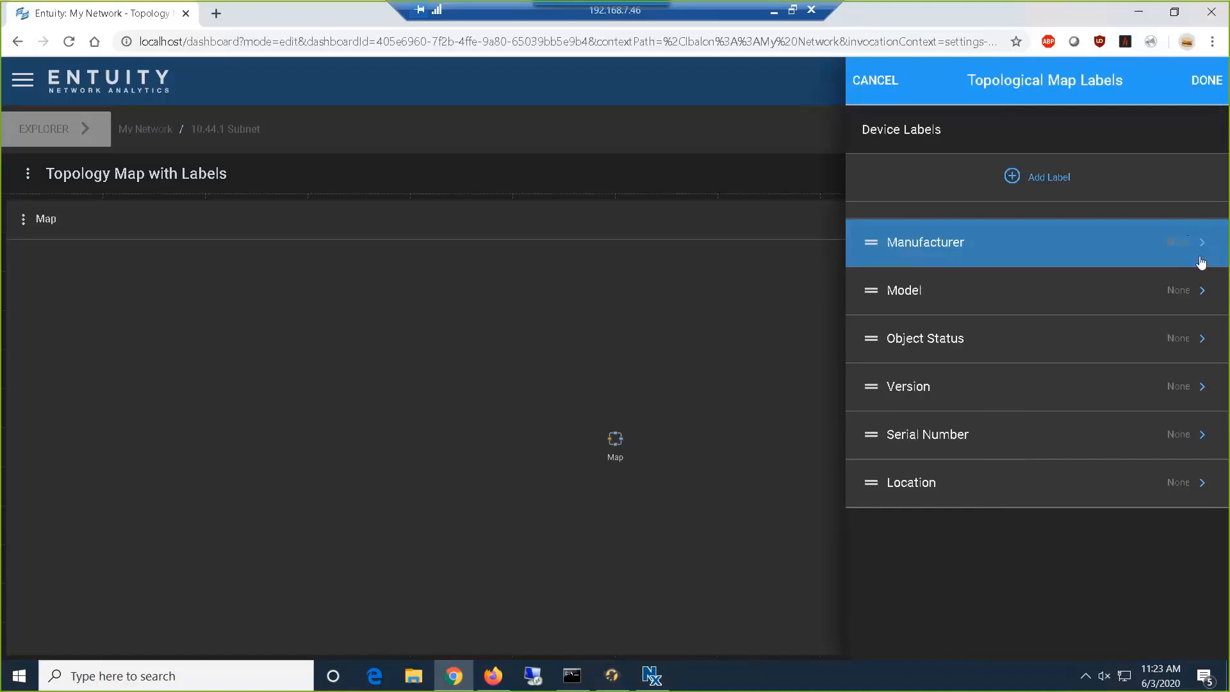
left_click(1192, 252)
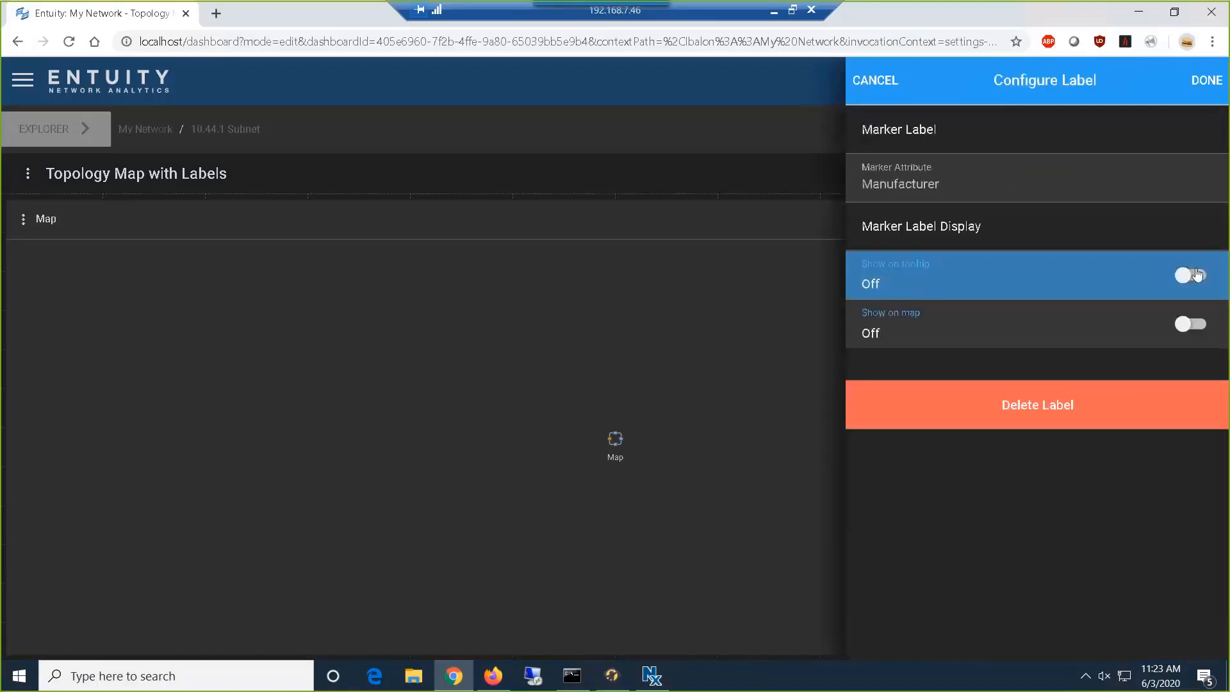
left_click(1191, 276)
left_click(1192, 324)
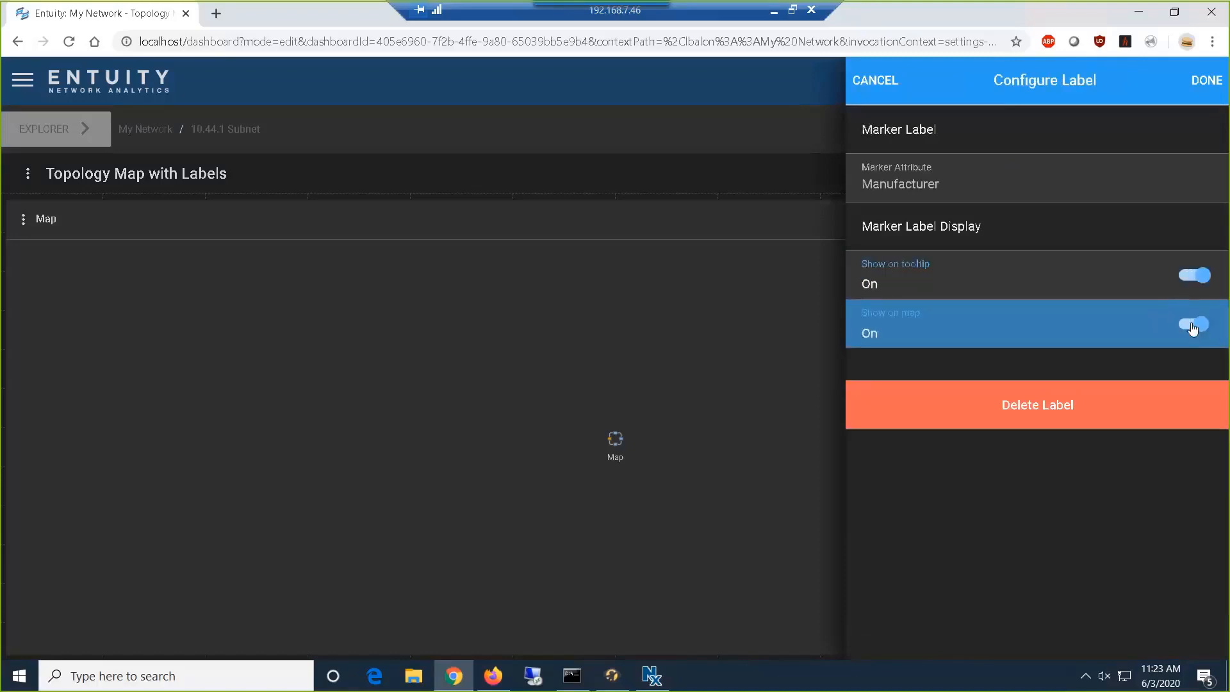
left_click(1220, 78)
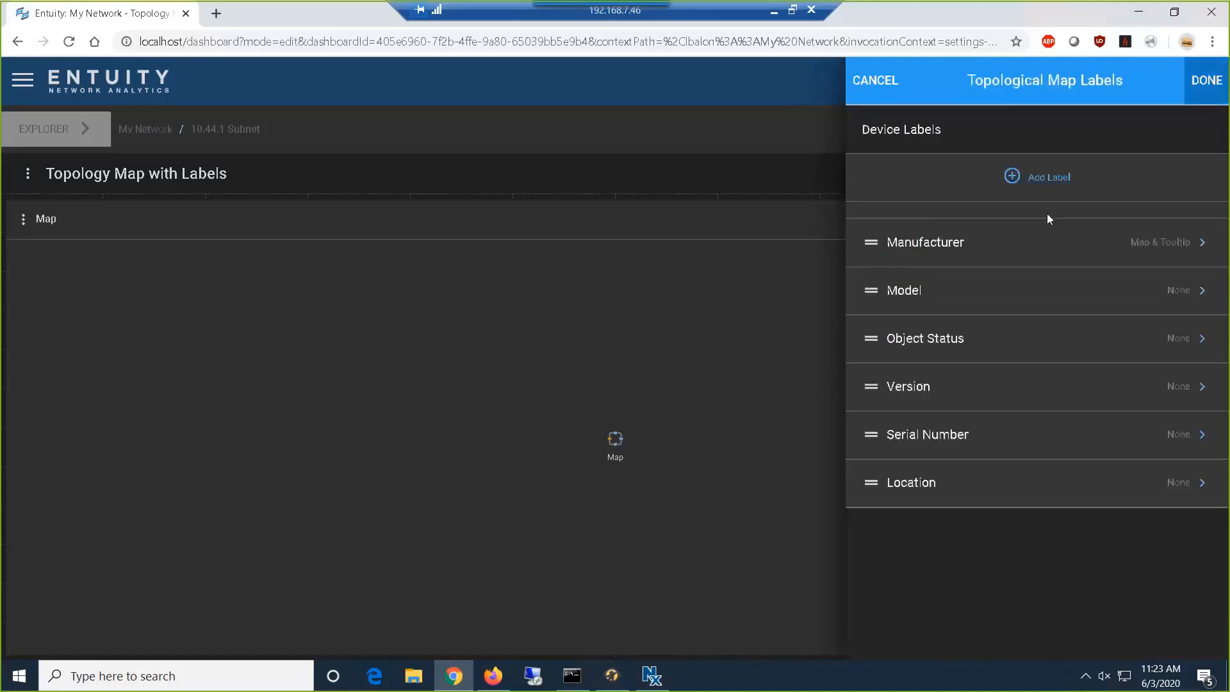
- Set the Model and Serial Number device labels to show on both the tooltip and the map
left_click(1021, 287)
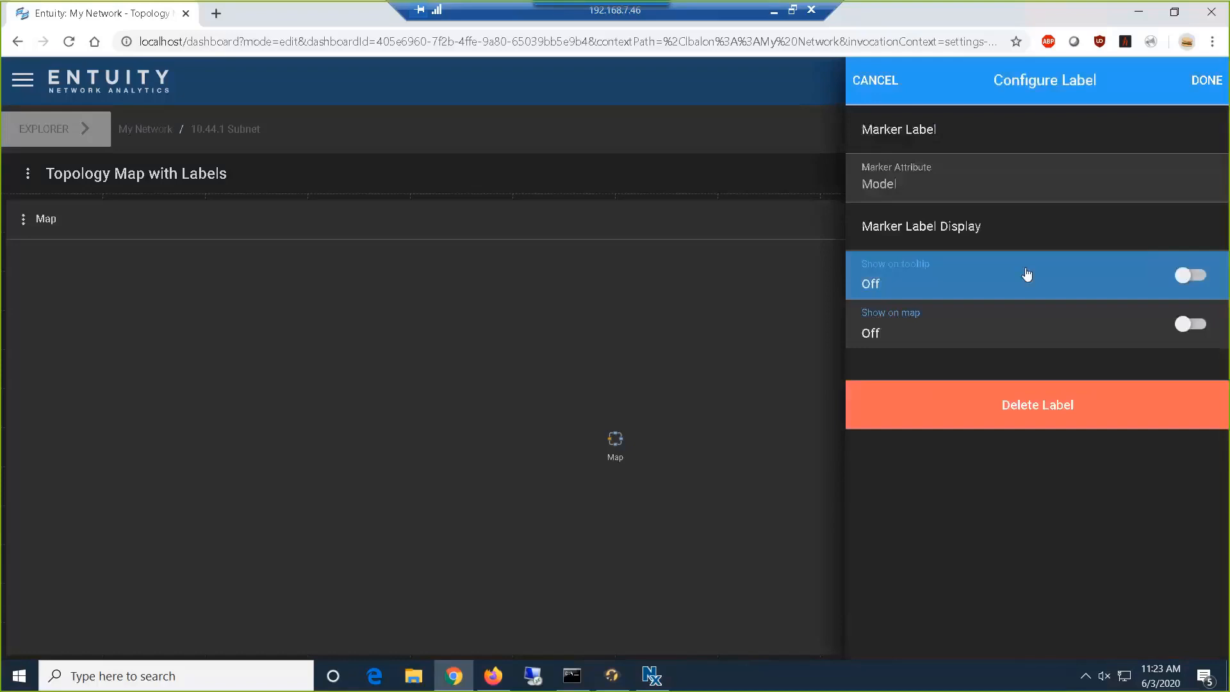
left_click(1189, 276)
left_click(1191, 324)
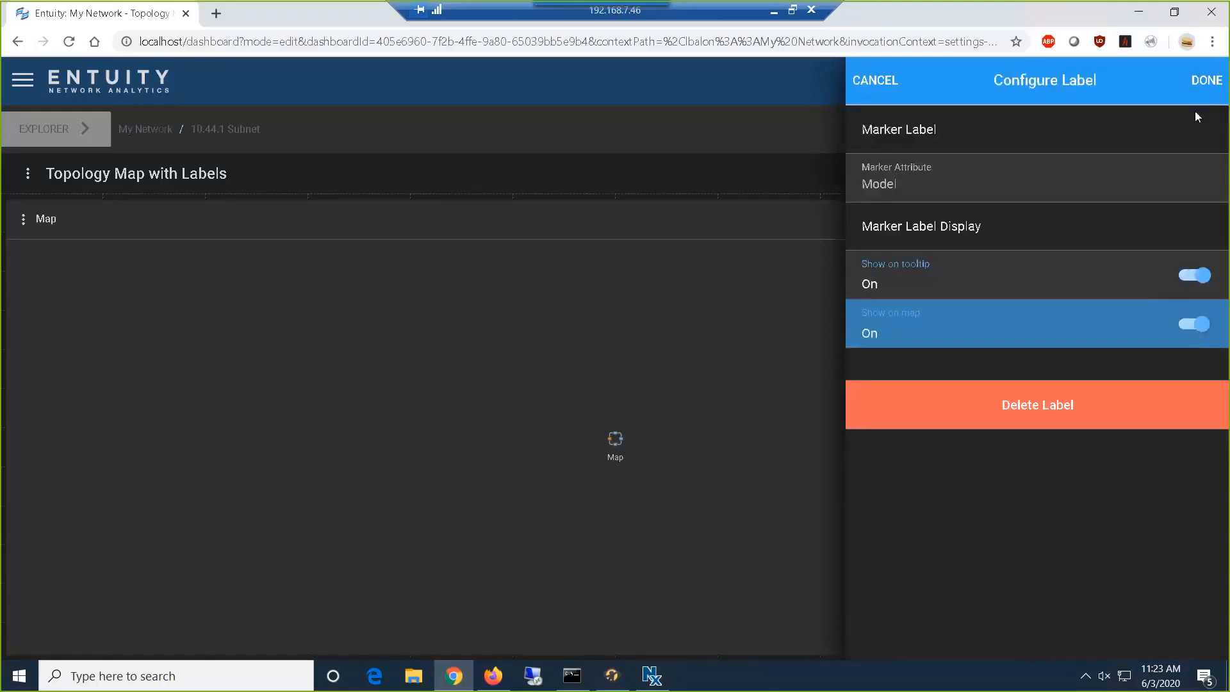
left_click(1204, 79)
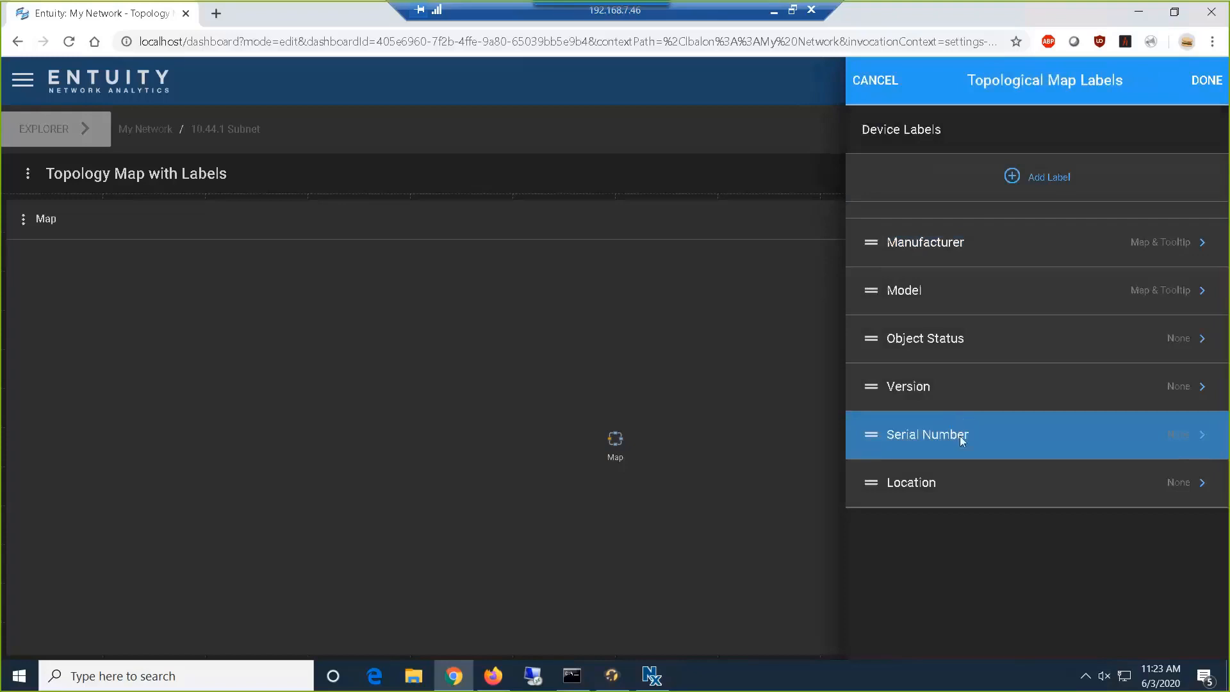
left_click(959, 436)
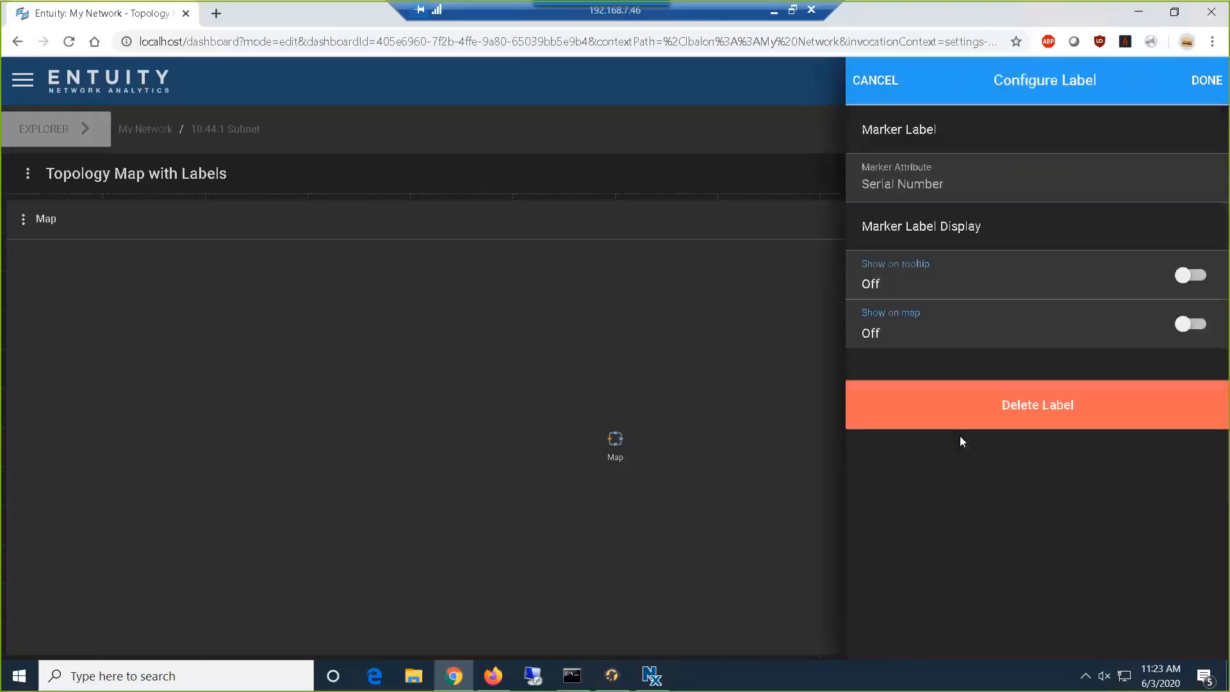
left_click(1190, 275)
left_click(1190, 324)
left_click(1205, 80)
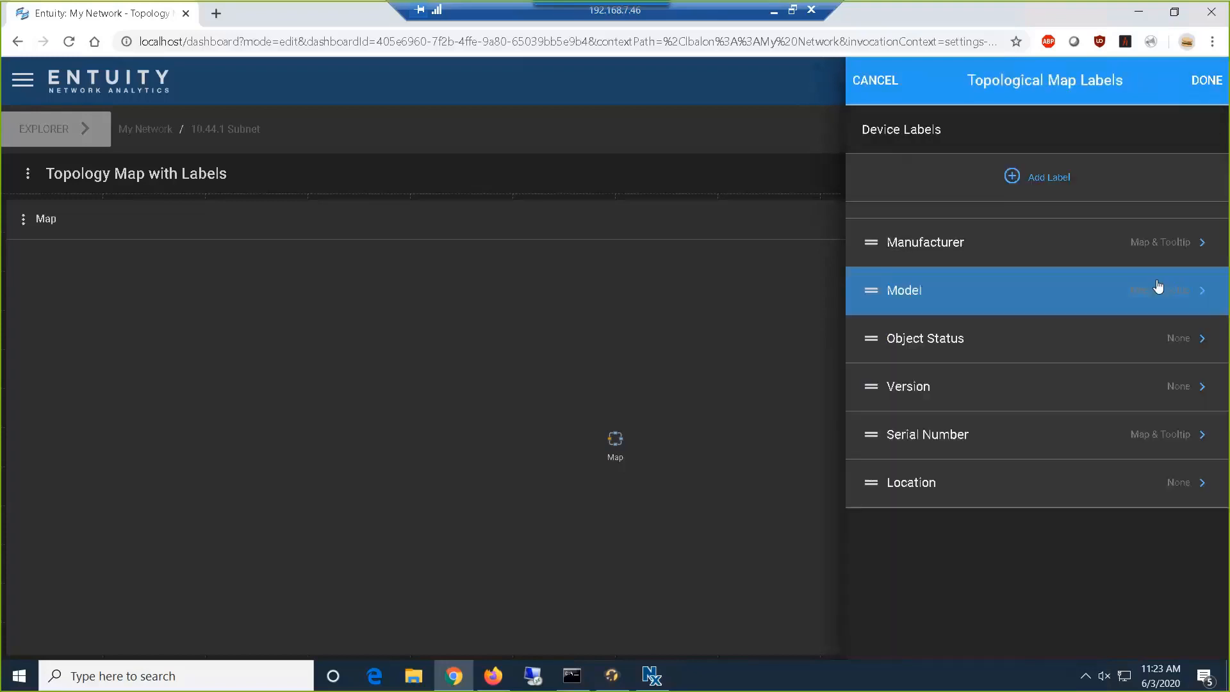
- Set the Object Status and Version device labels to show on the tooltip only
left_click(1101, 342)
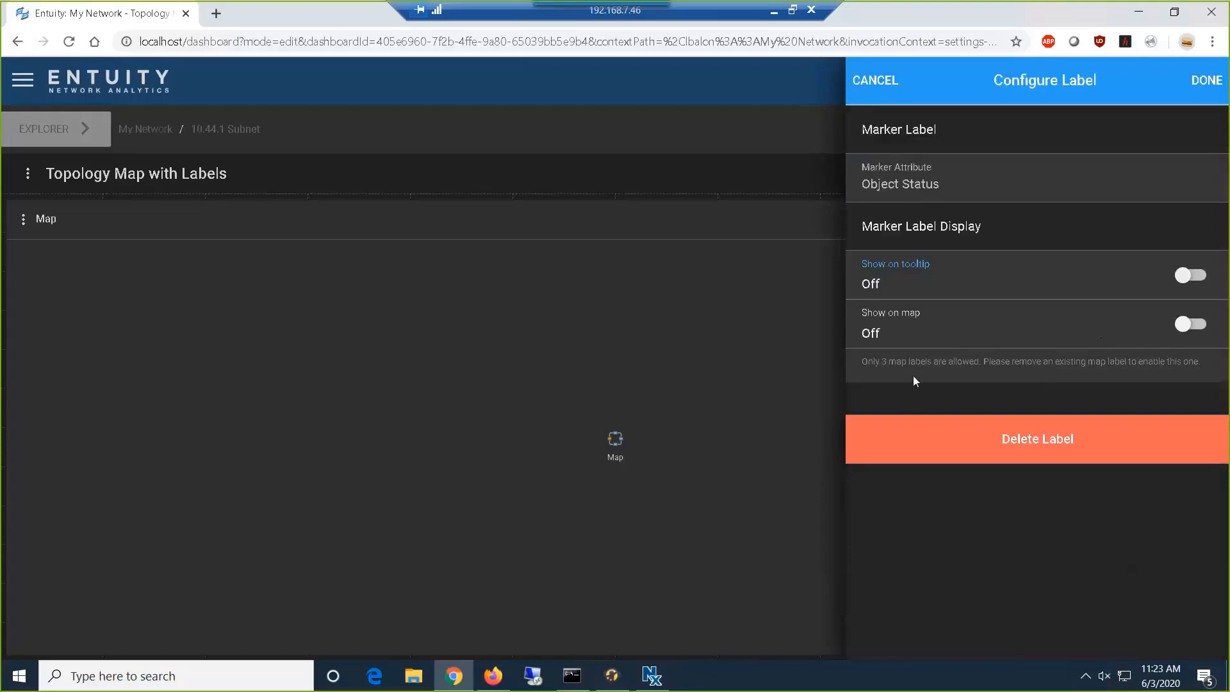
left_click(1189, 275)
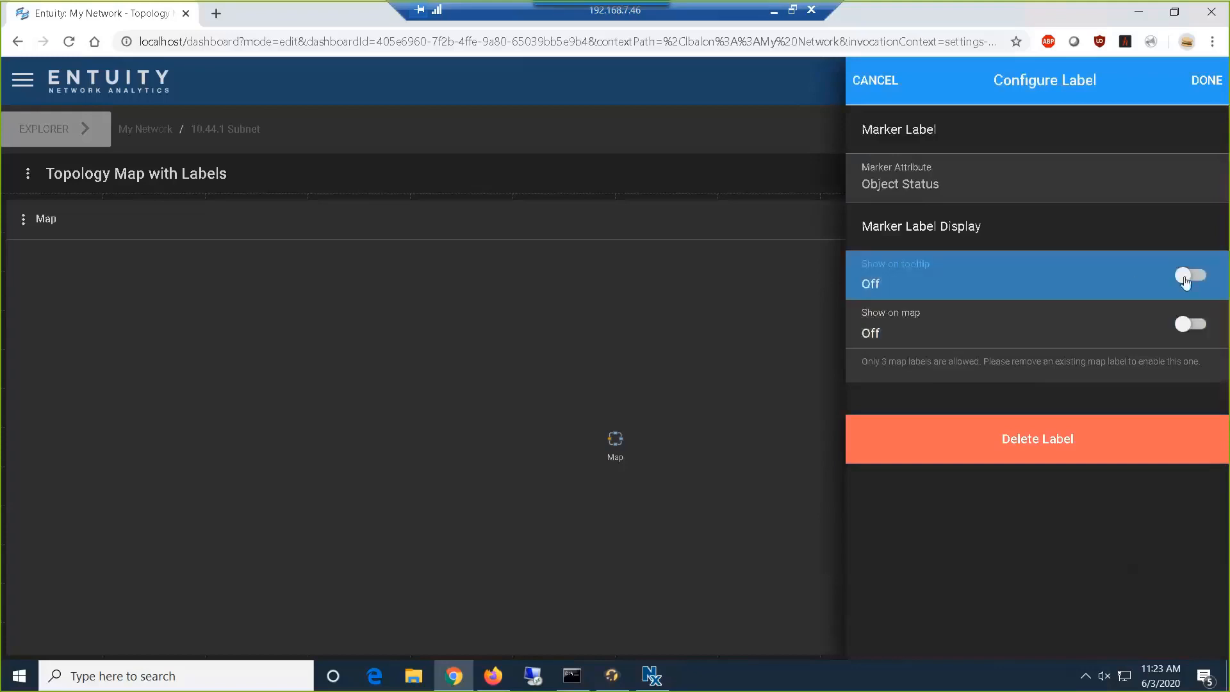
left_click(1207, 80)
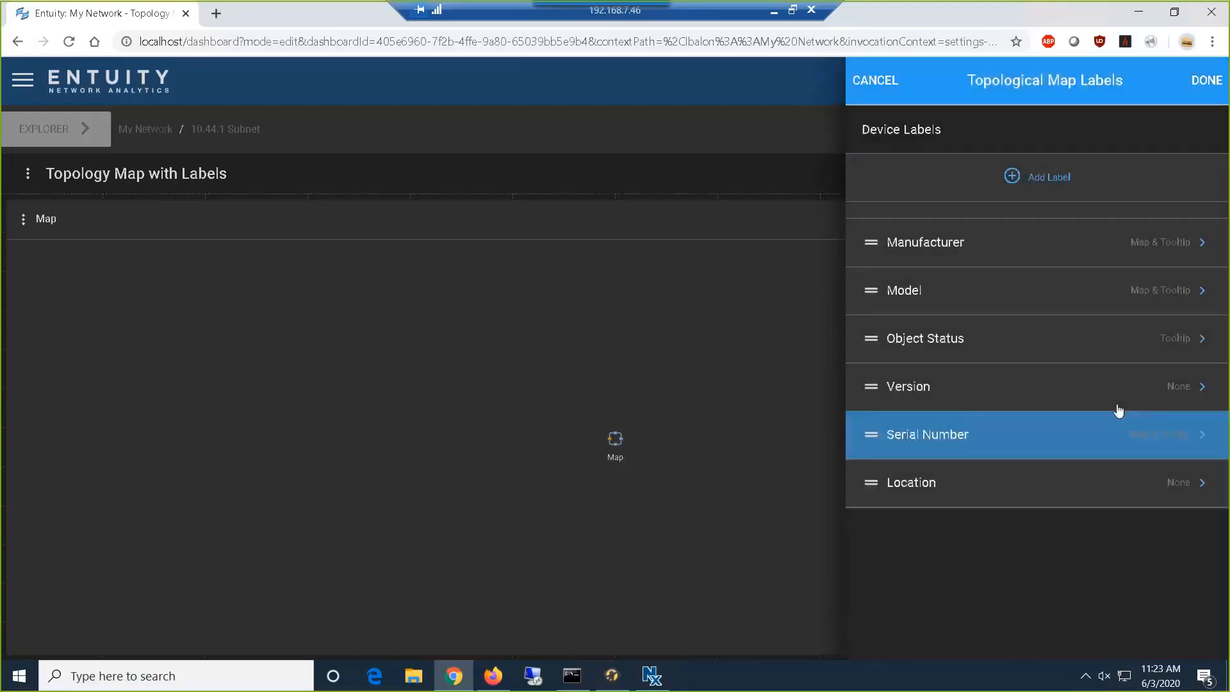
left_click(1128, 385)
left_click(1200, 282)
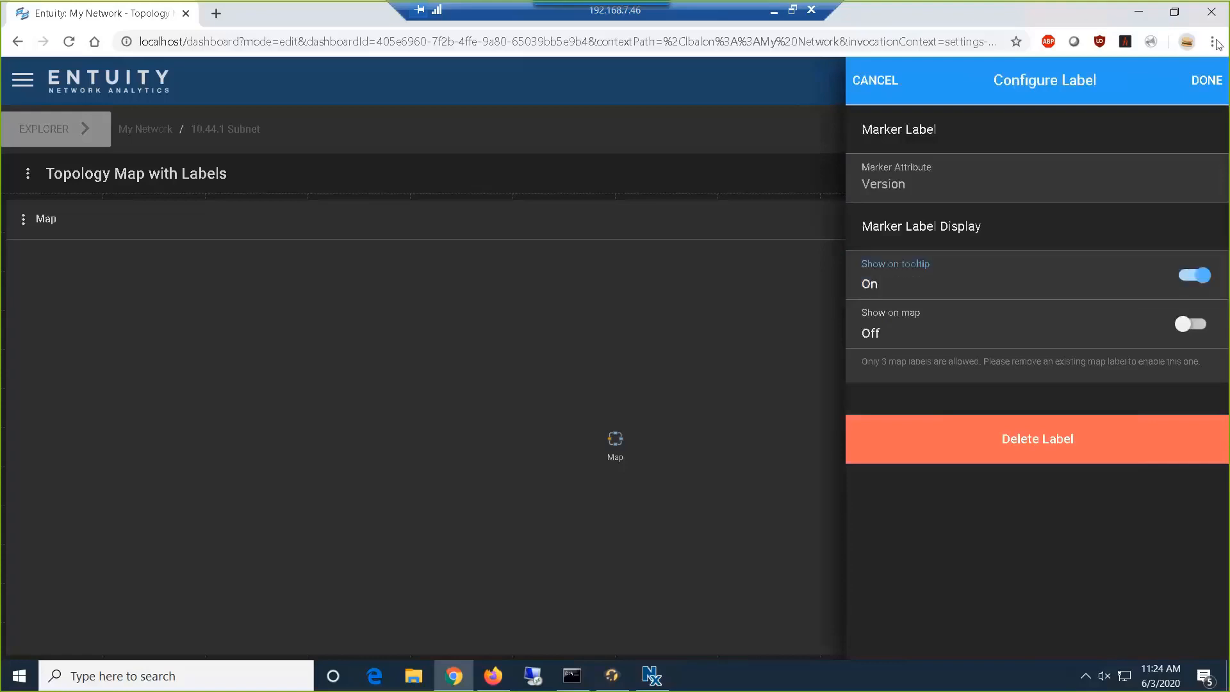
left_click(1208, 90)
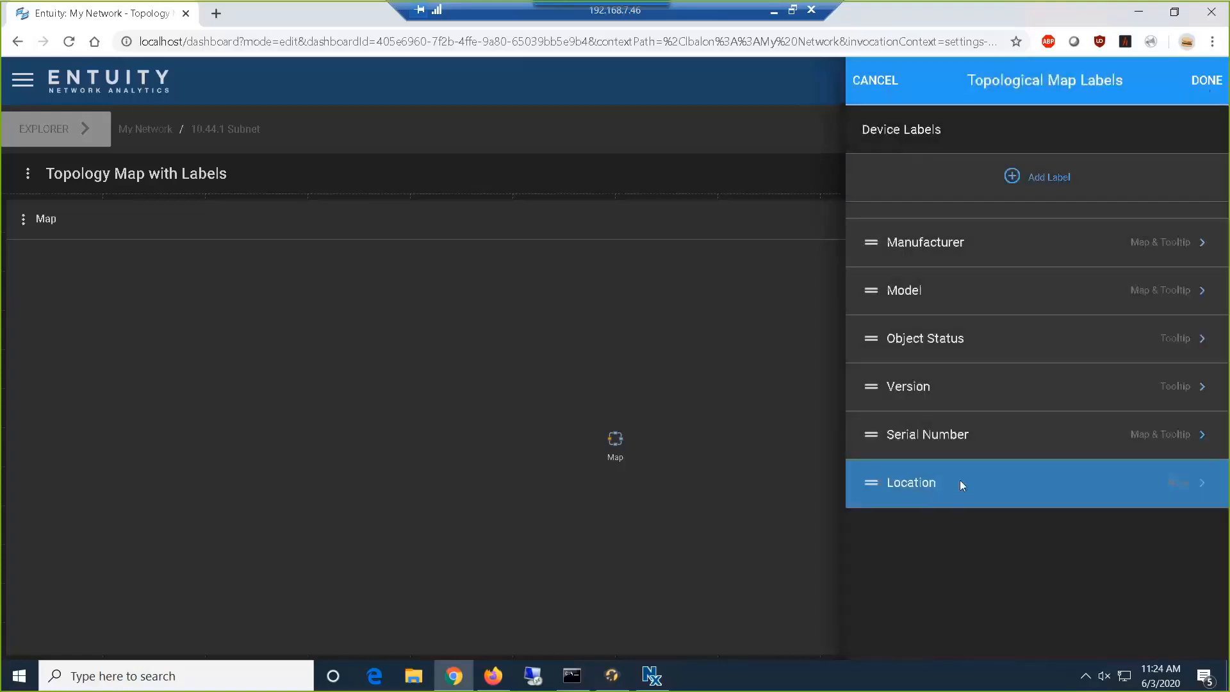
- Set the Location label to show on the tooltip only and apply the label settings to the Map dashlet
left_click(960, 482)
left_click(1183, 276)
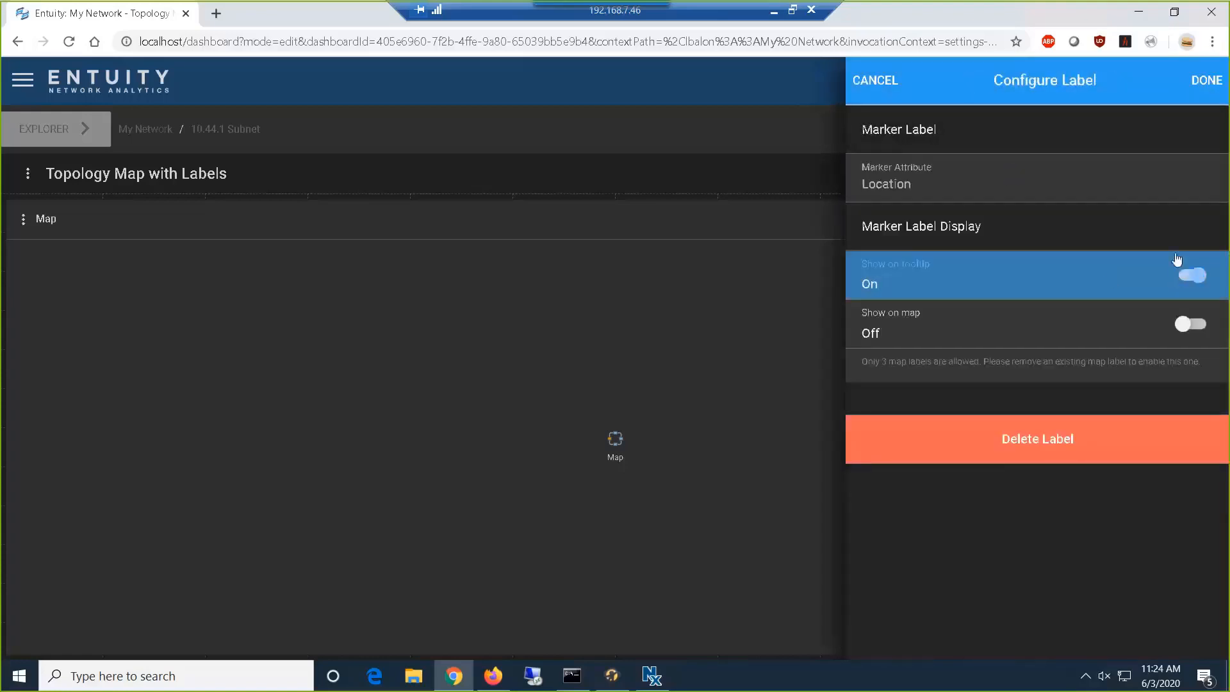
left_click(1204, 84)
left_click(1204, 83)
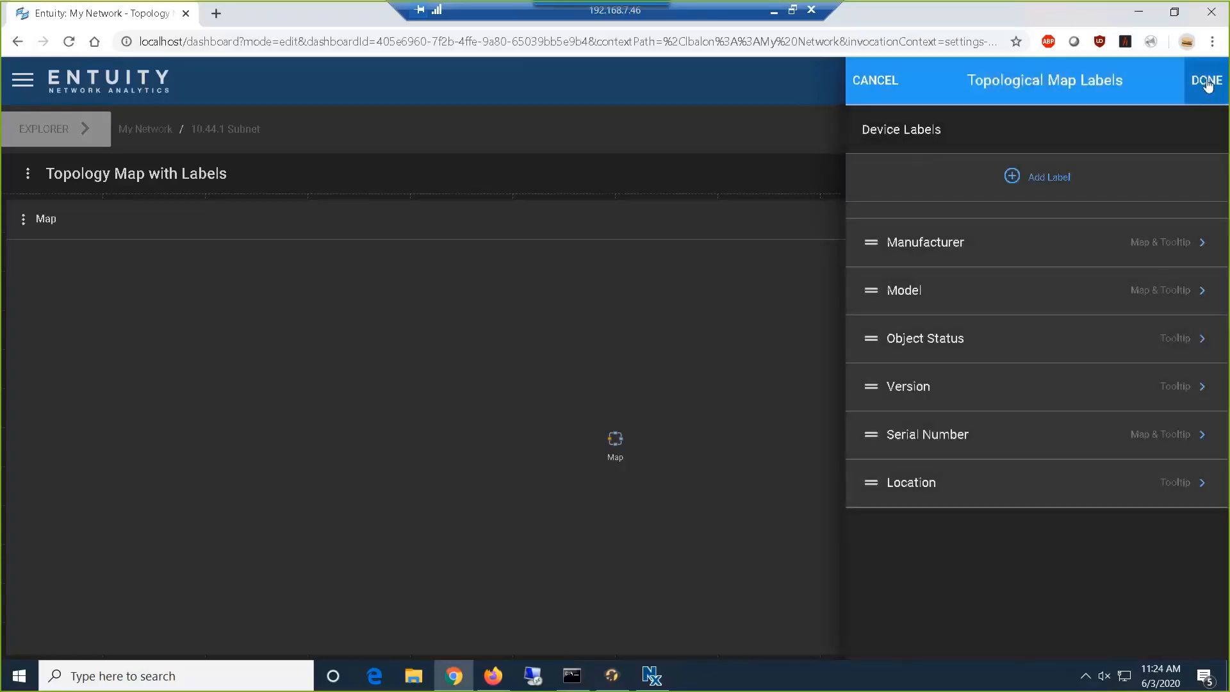
left_click(1206, 82)
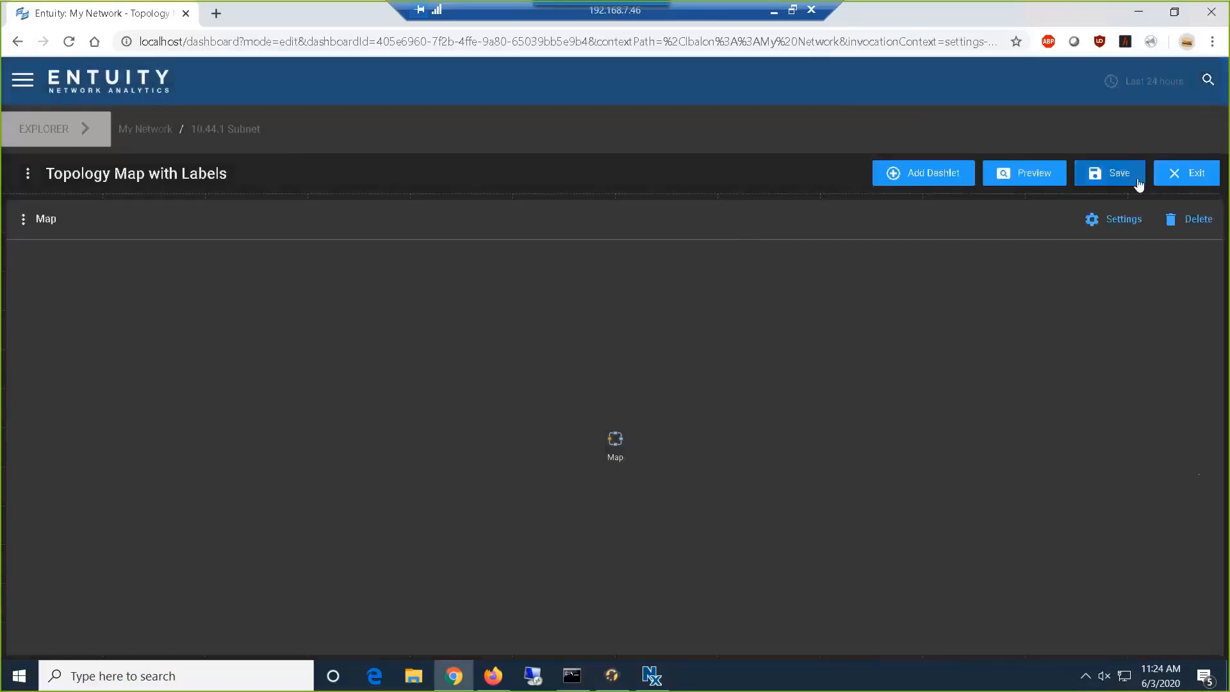
- Preview the topology map, moving the bottom3550 switch well away from the other devices and displaying the label tooltip of router r2610
left_click(1021, 189)
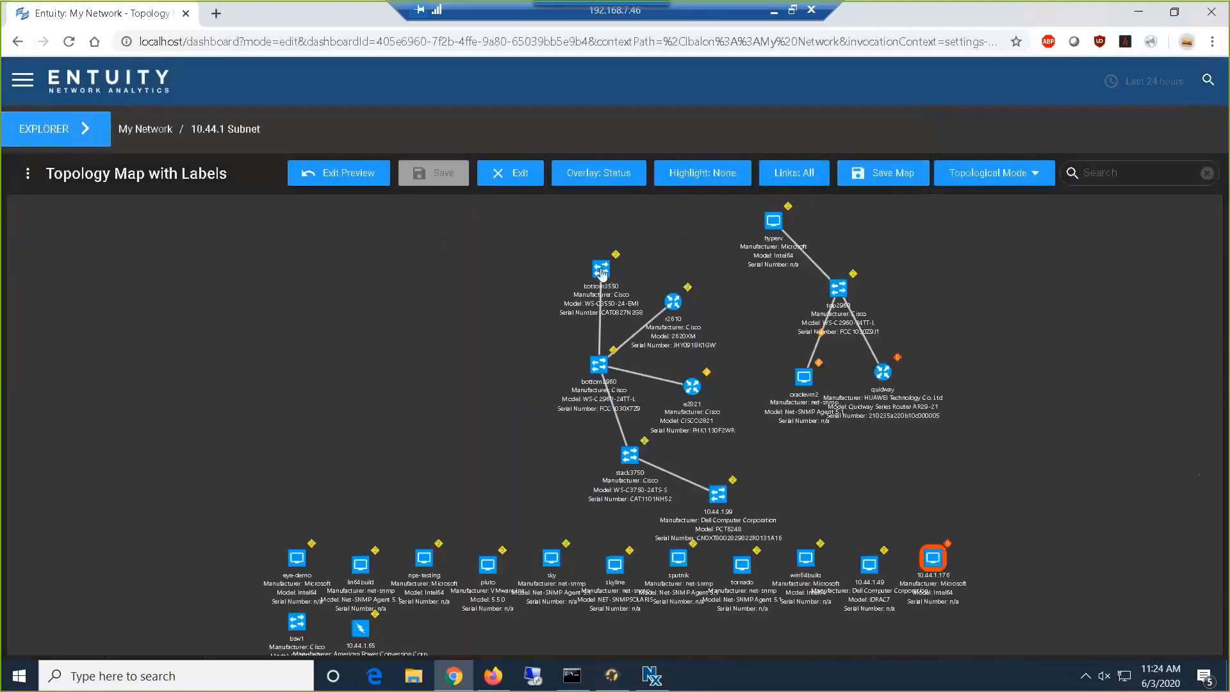
left_click_drag(600, 277, 297, 341)
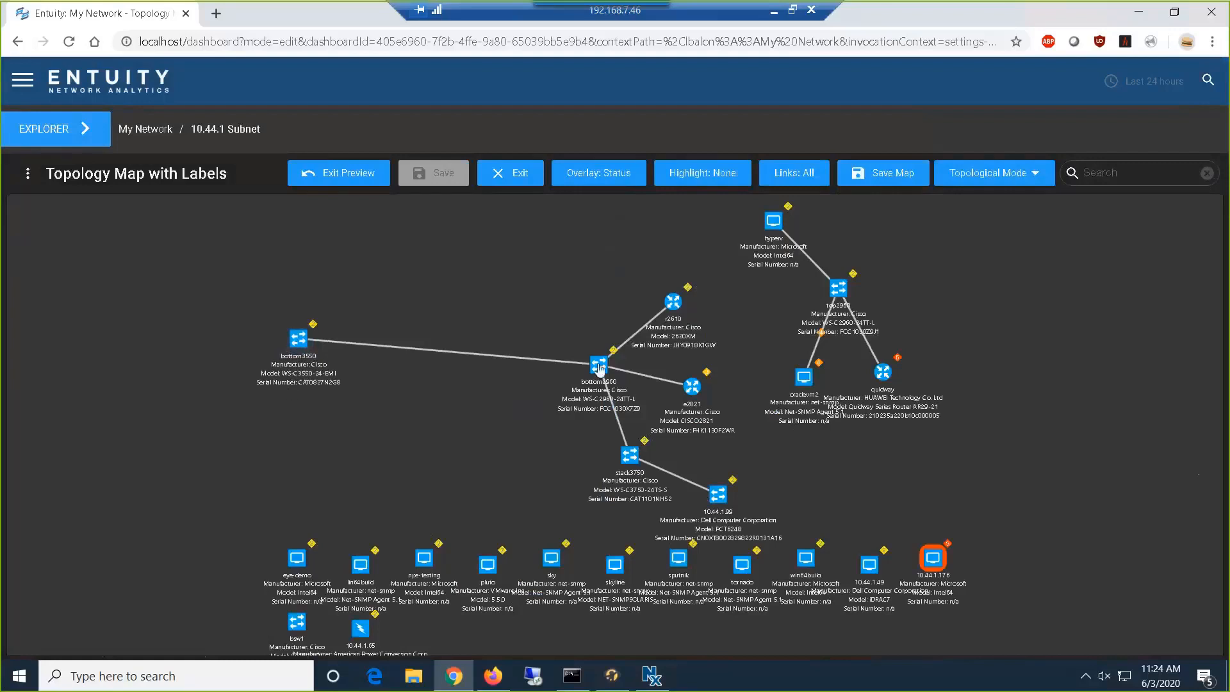
mouse_move(599, 367)
mouse_move(676, 311)
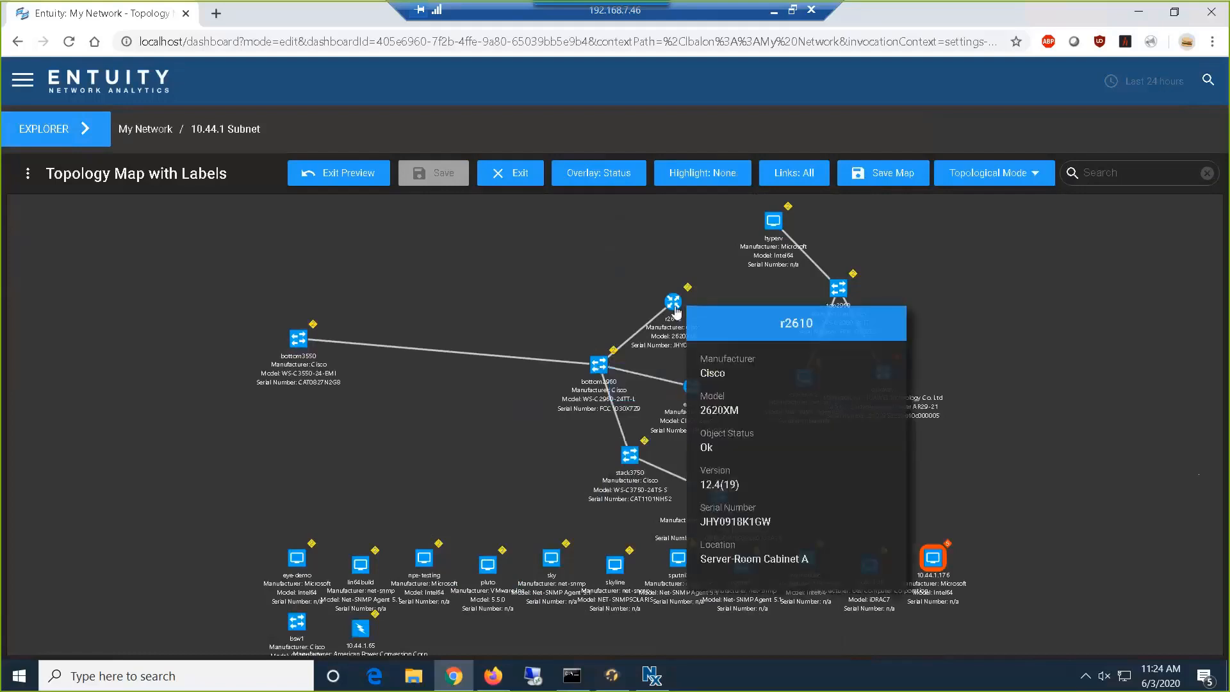